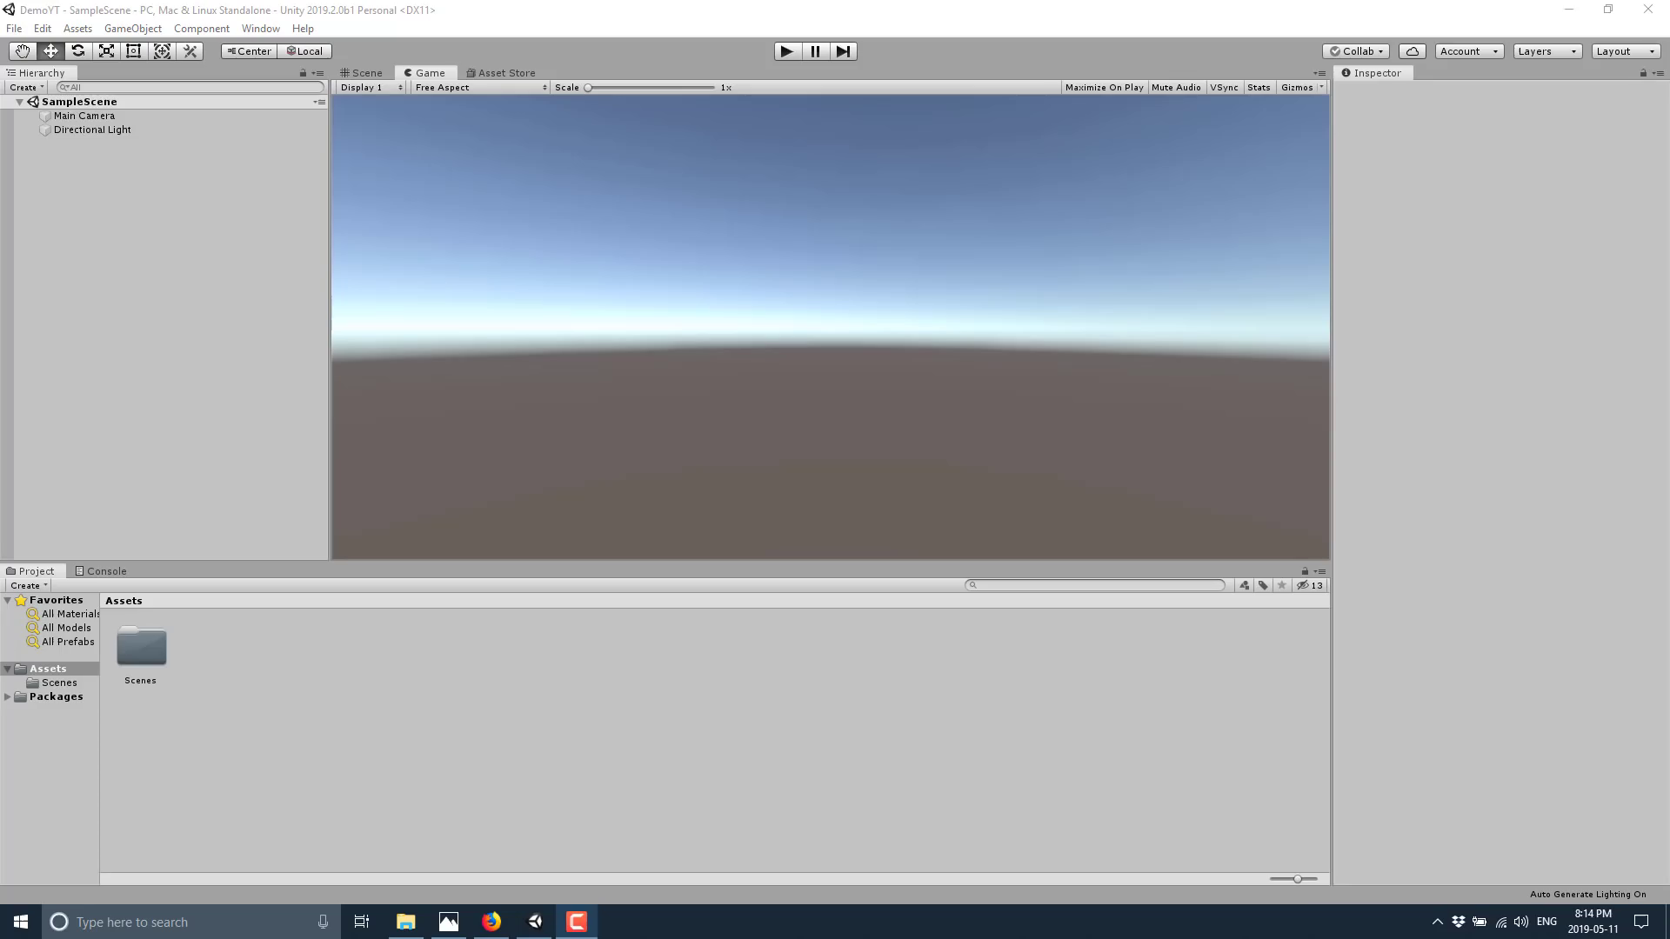
# Open the Package Manager from the Window menu
pyautogui.click(261, 28)
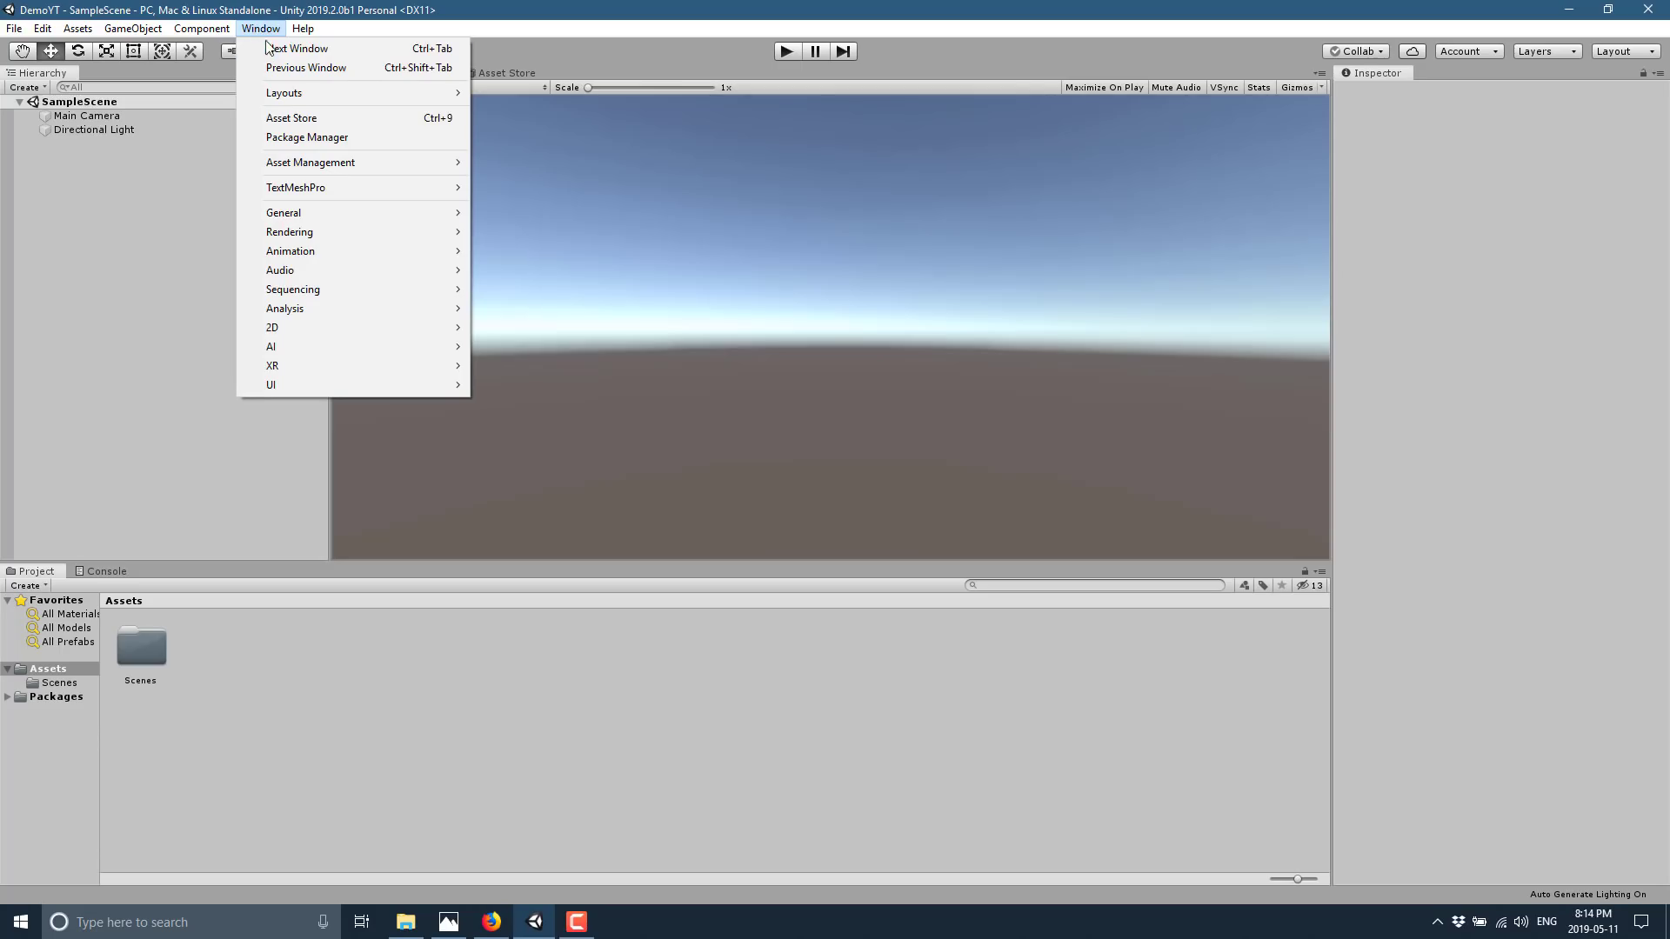
pyautogui.click(346, 136)
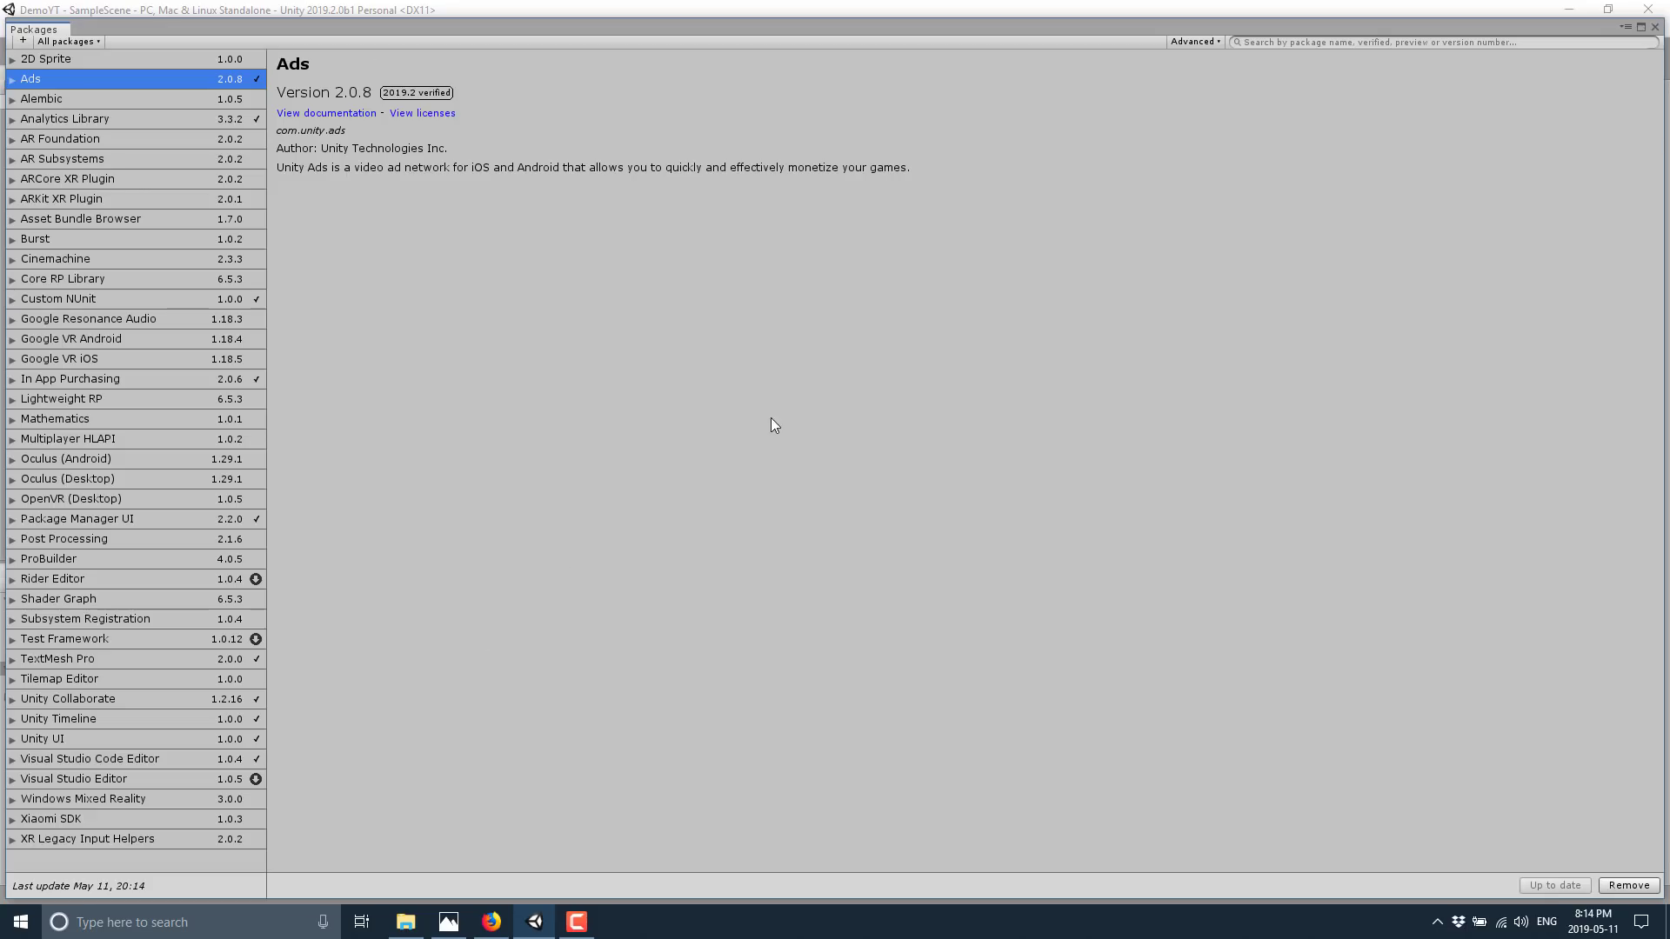
# Enable preview packages in Advanced options, then find and install Polybrush 1.0.0 preview
pyautogui.click(1221, 41)
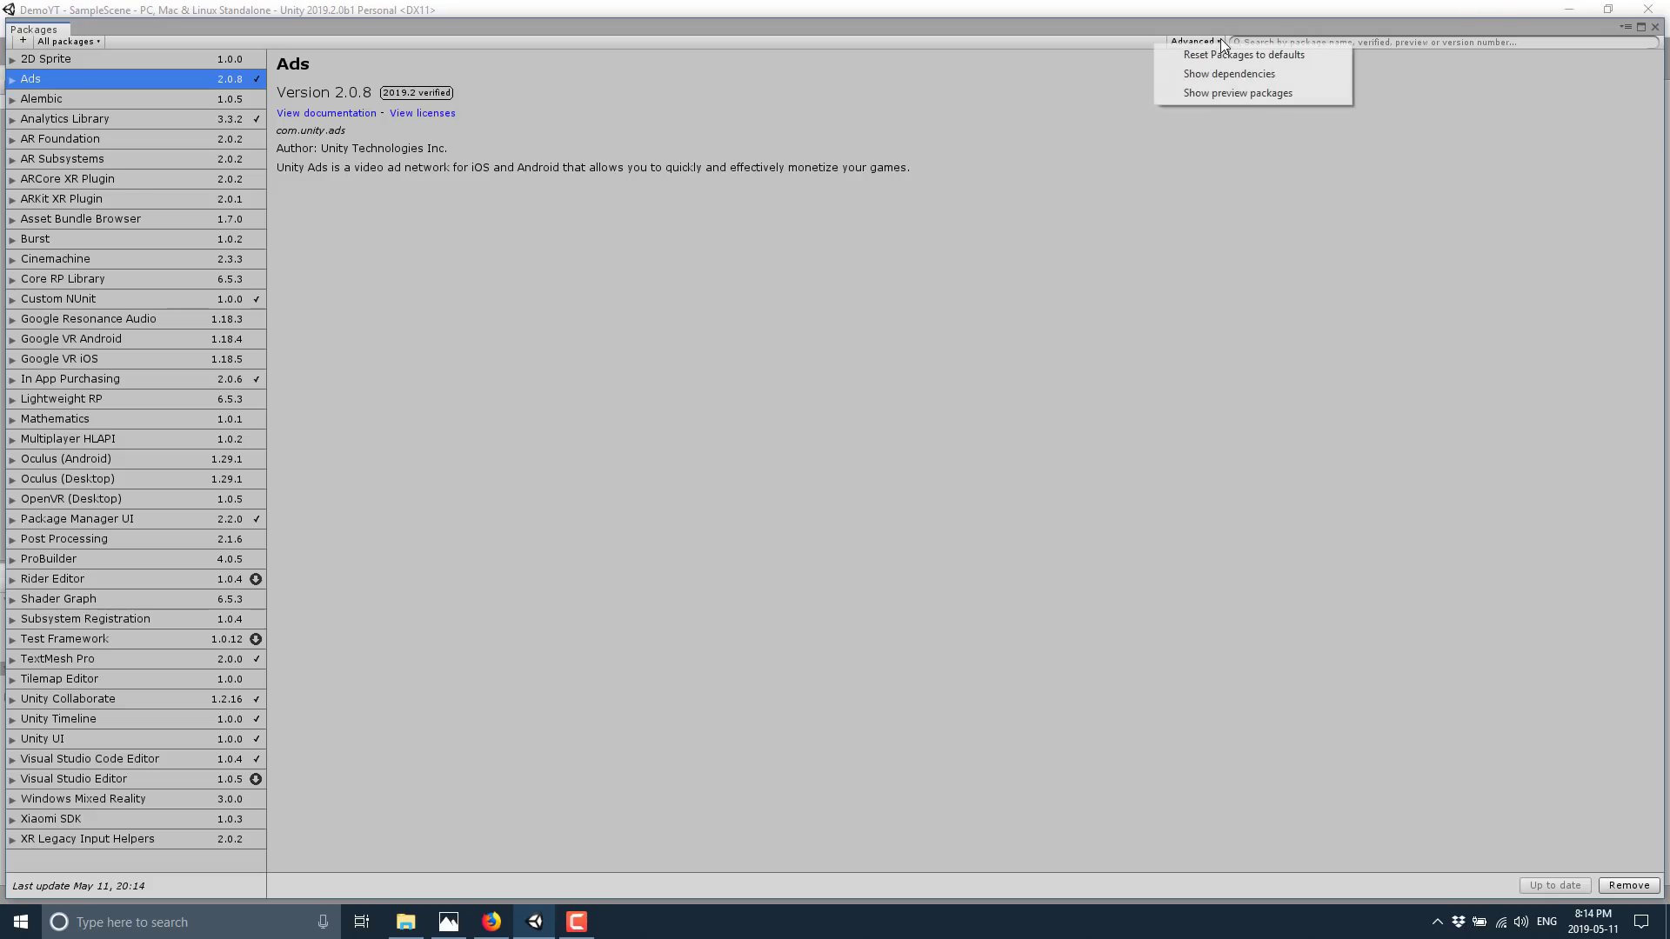
pyautogui.click(1227, 95)
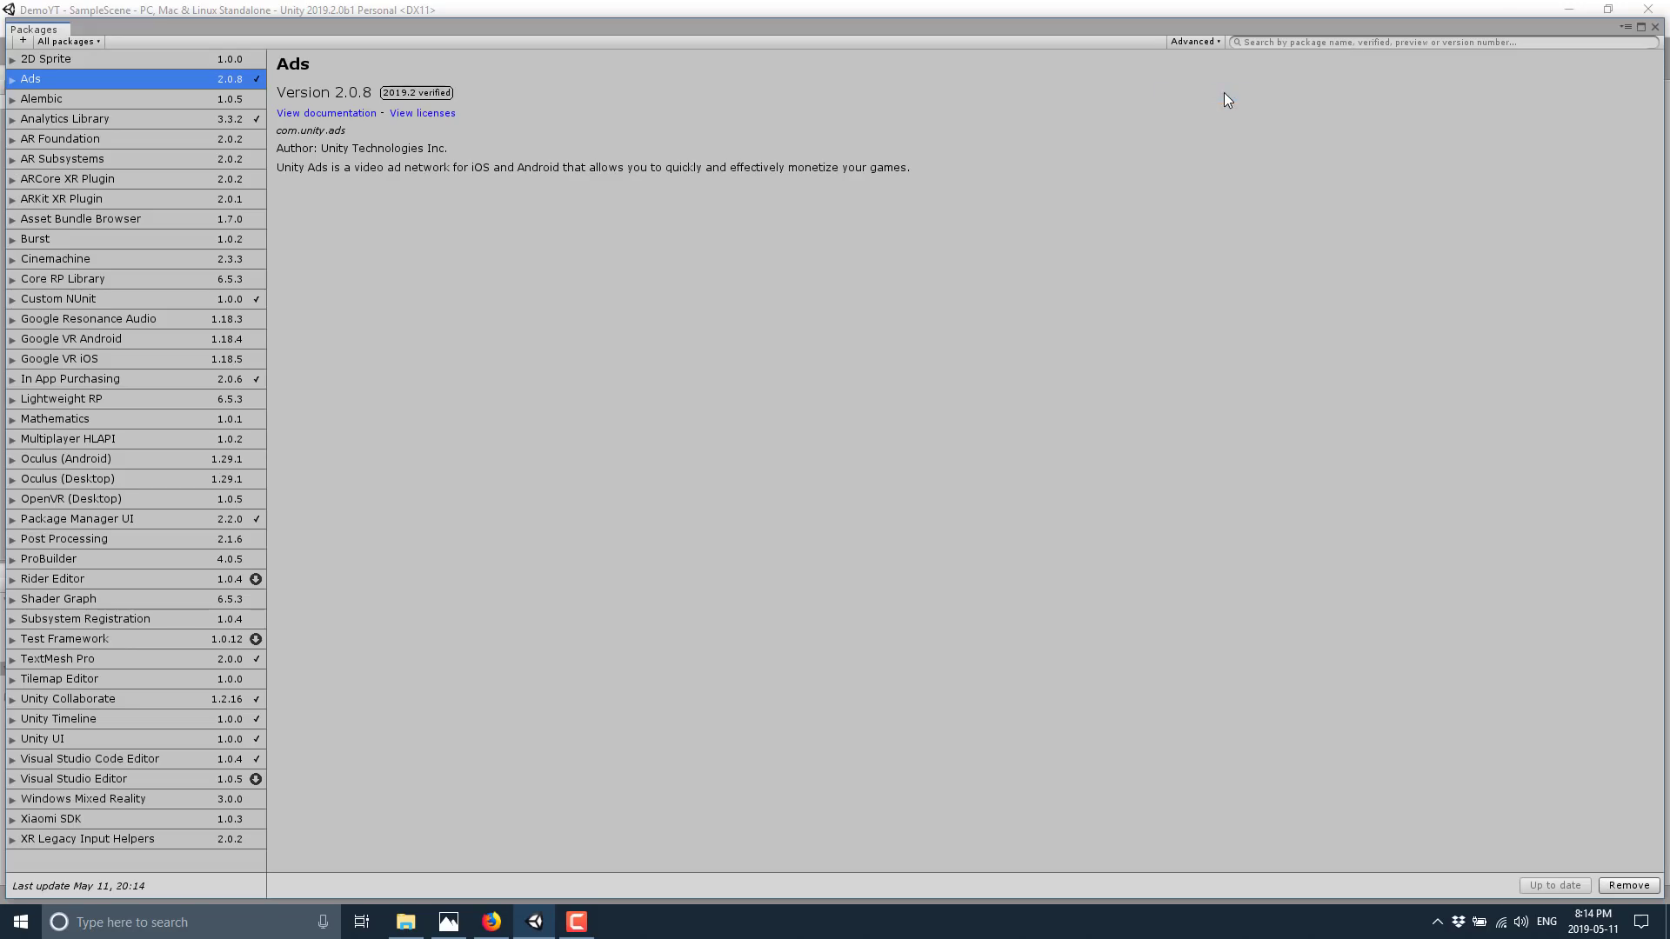
pyautogui.scroll(-2, 134, 656)
pyautogui.scroll(-5, 134, 657)
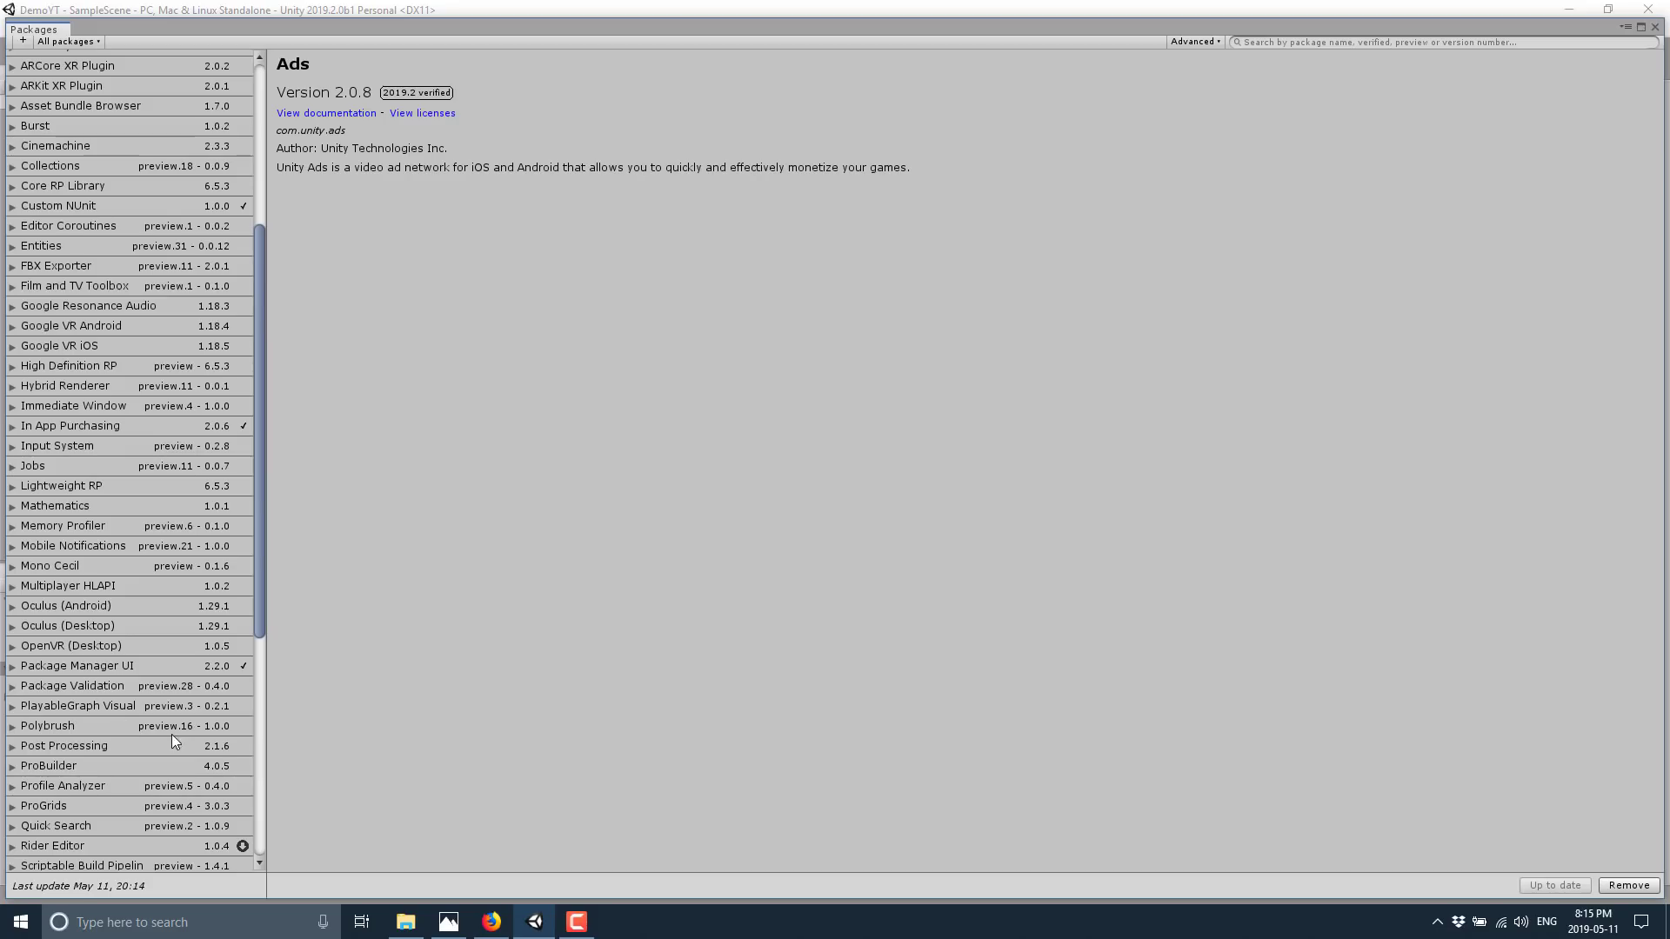
pyautogui.click(197, 723)
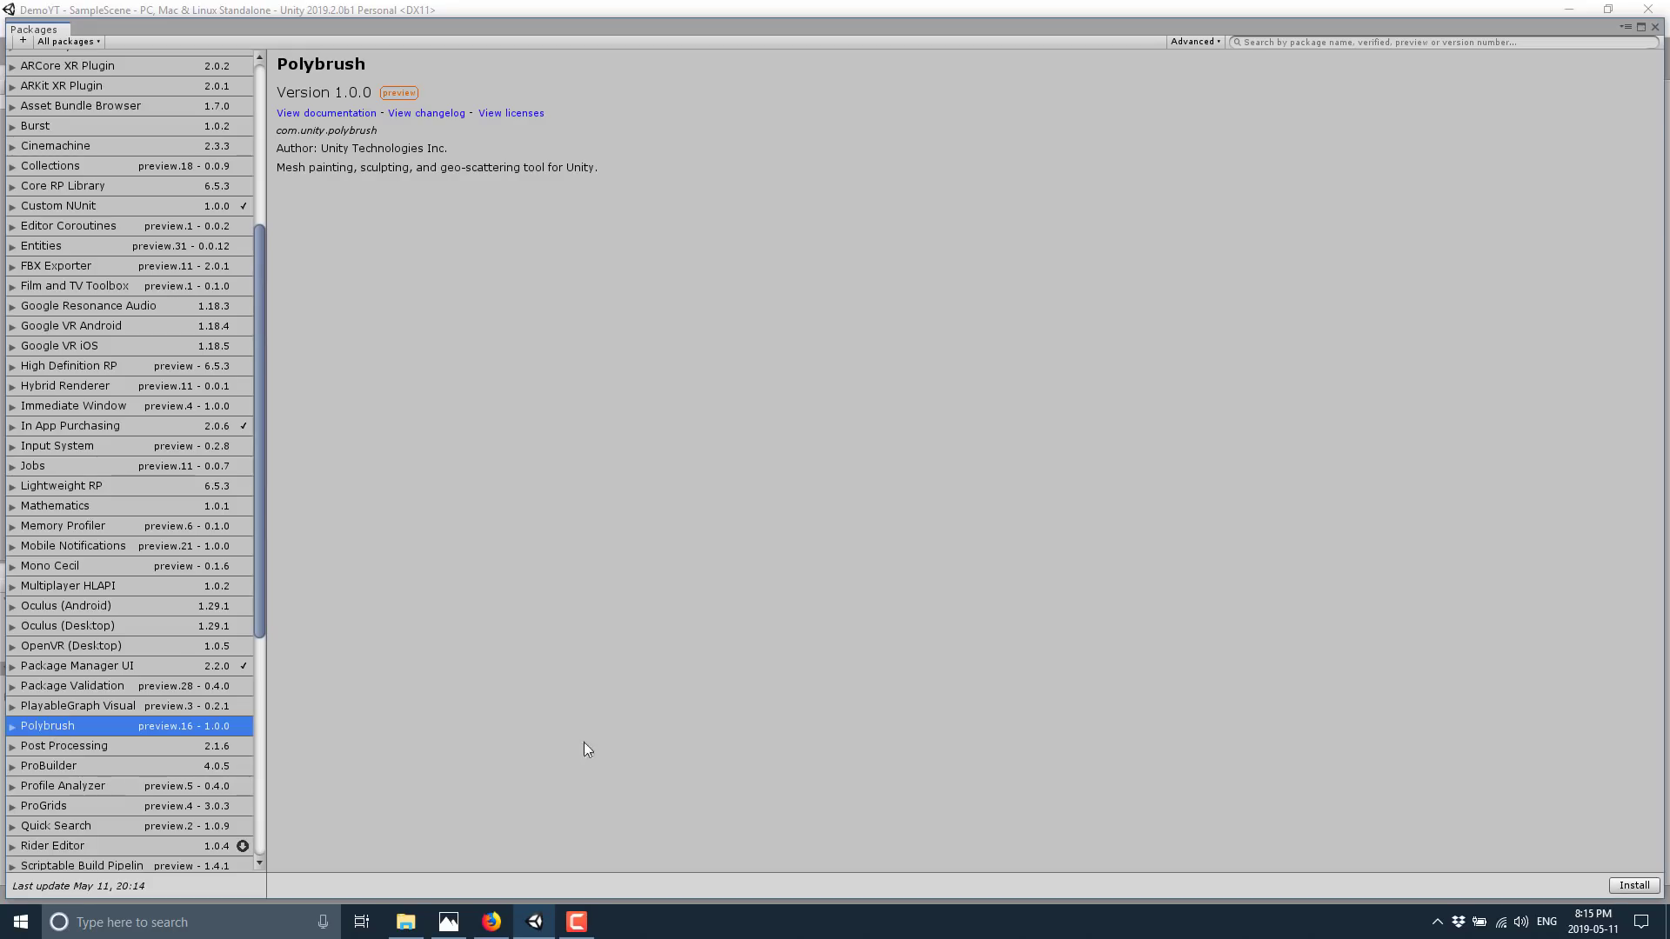
pyautogui.click(1634, 886)
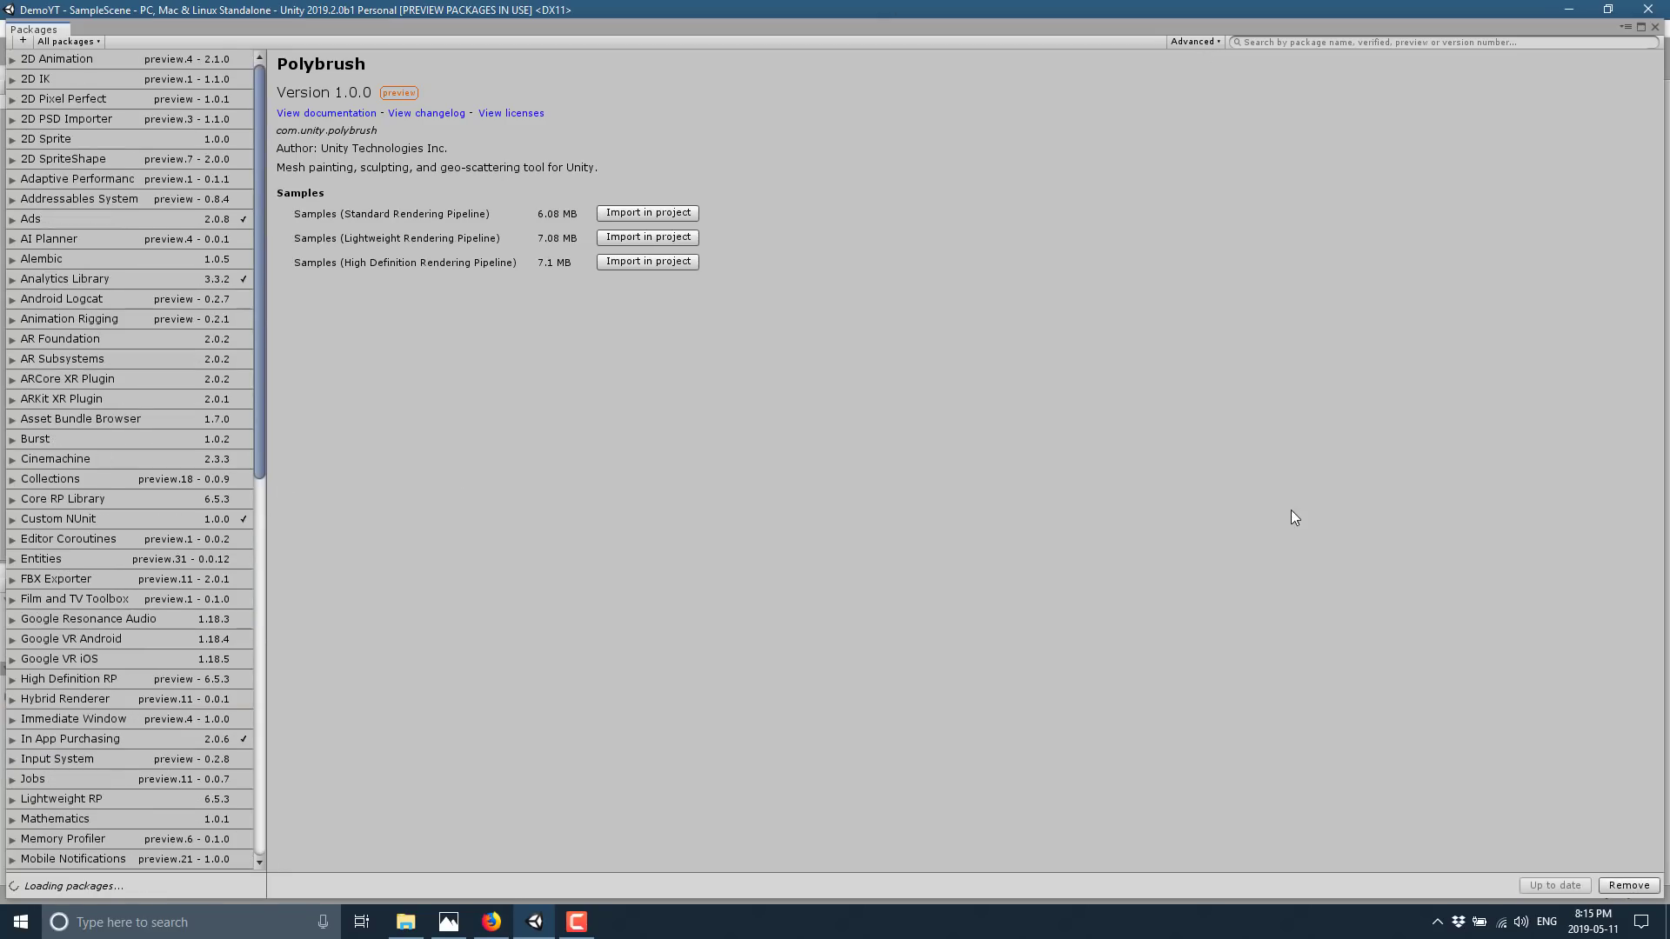
# Import the Polybrush Standard Rendering Pipeline samples and close the Package Manager
pyautogui.click(661, 212)
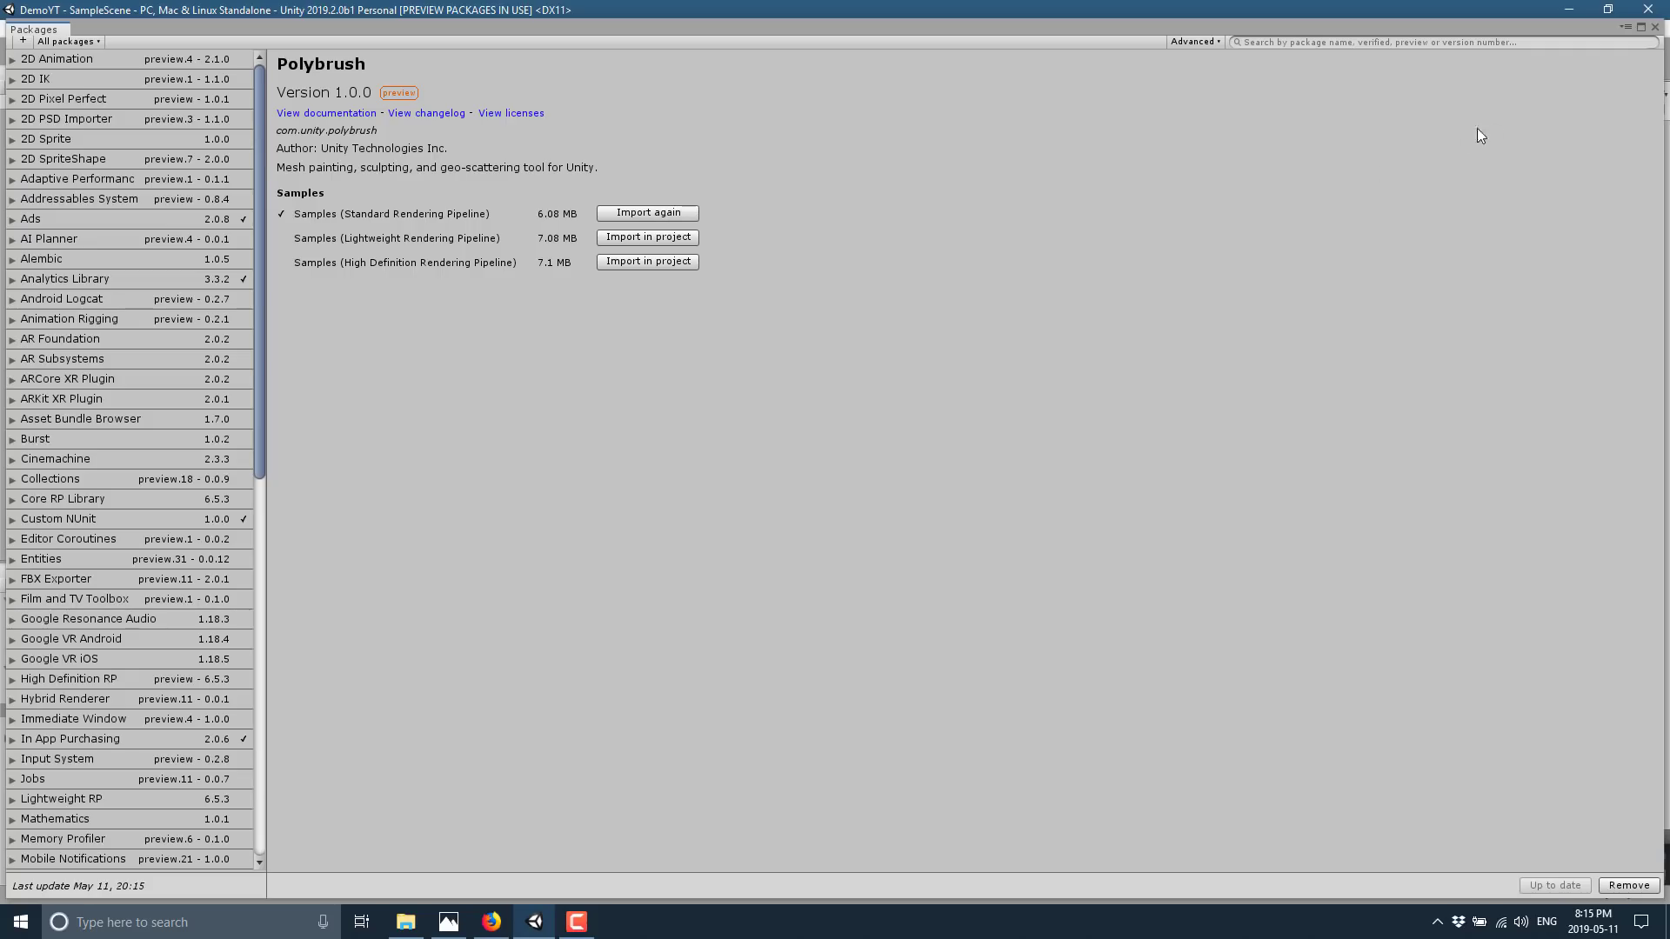
pyautogui.click(1654, 30)
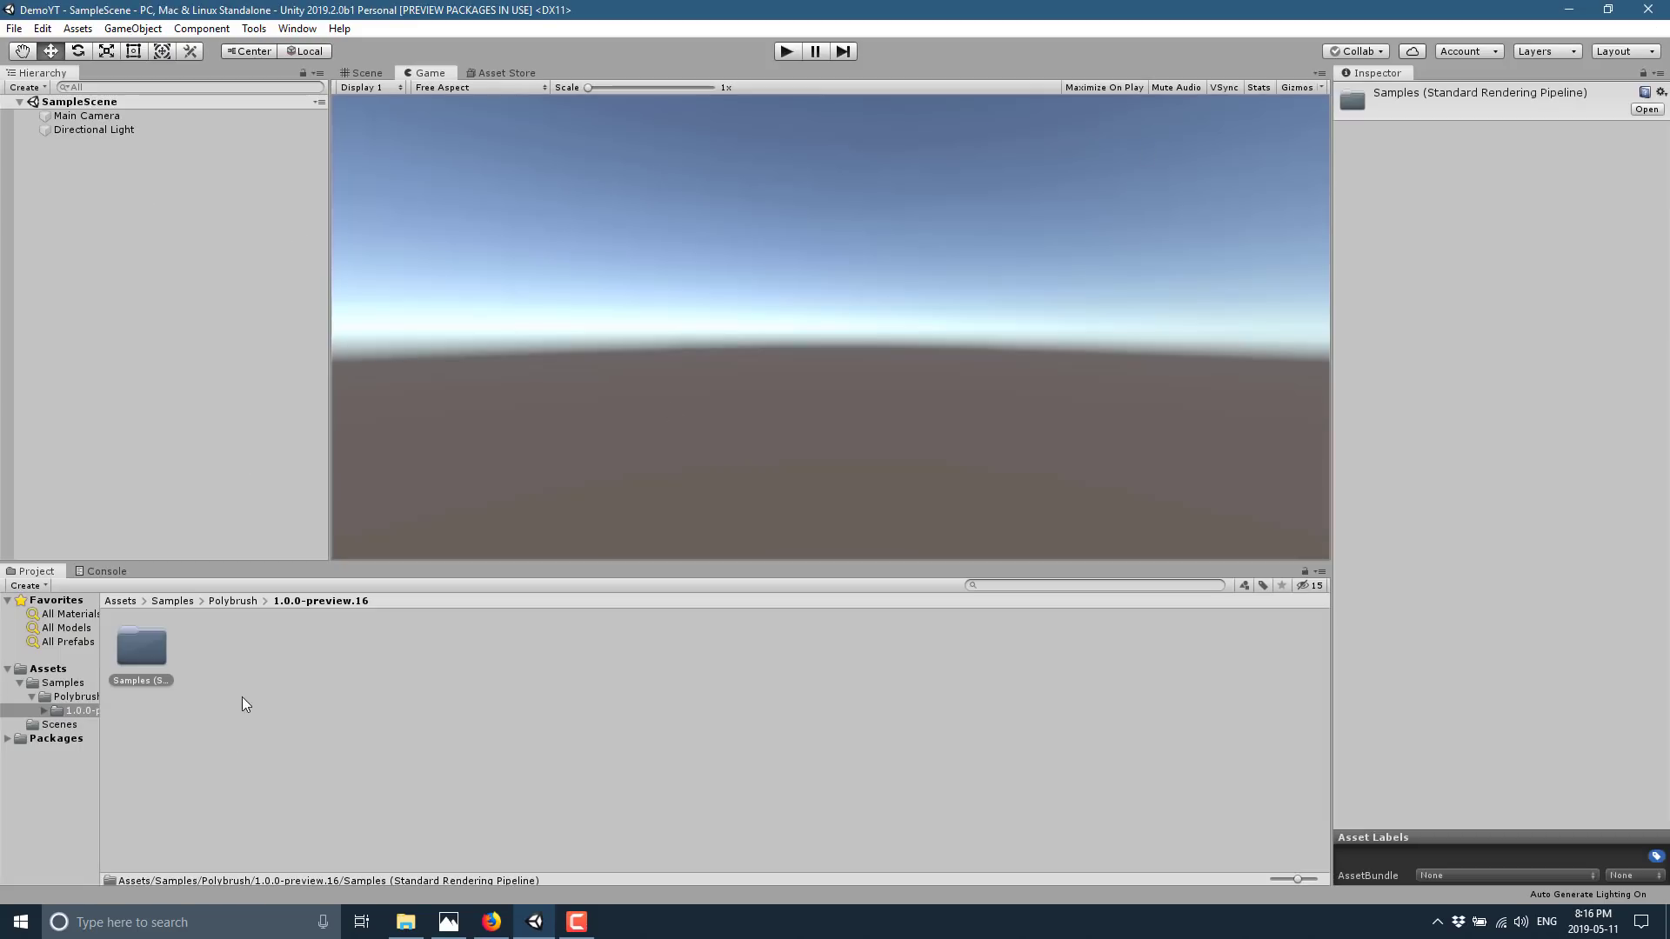
# Open the Polybrush Demo scene from the Samples folder and orbit the Scene view over its terrain
pyautogui.doubleClick(144, 664)
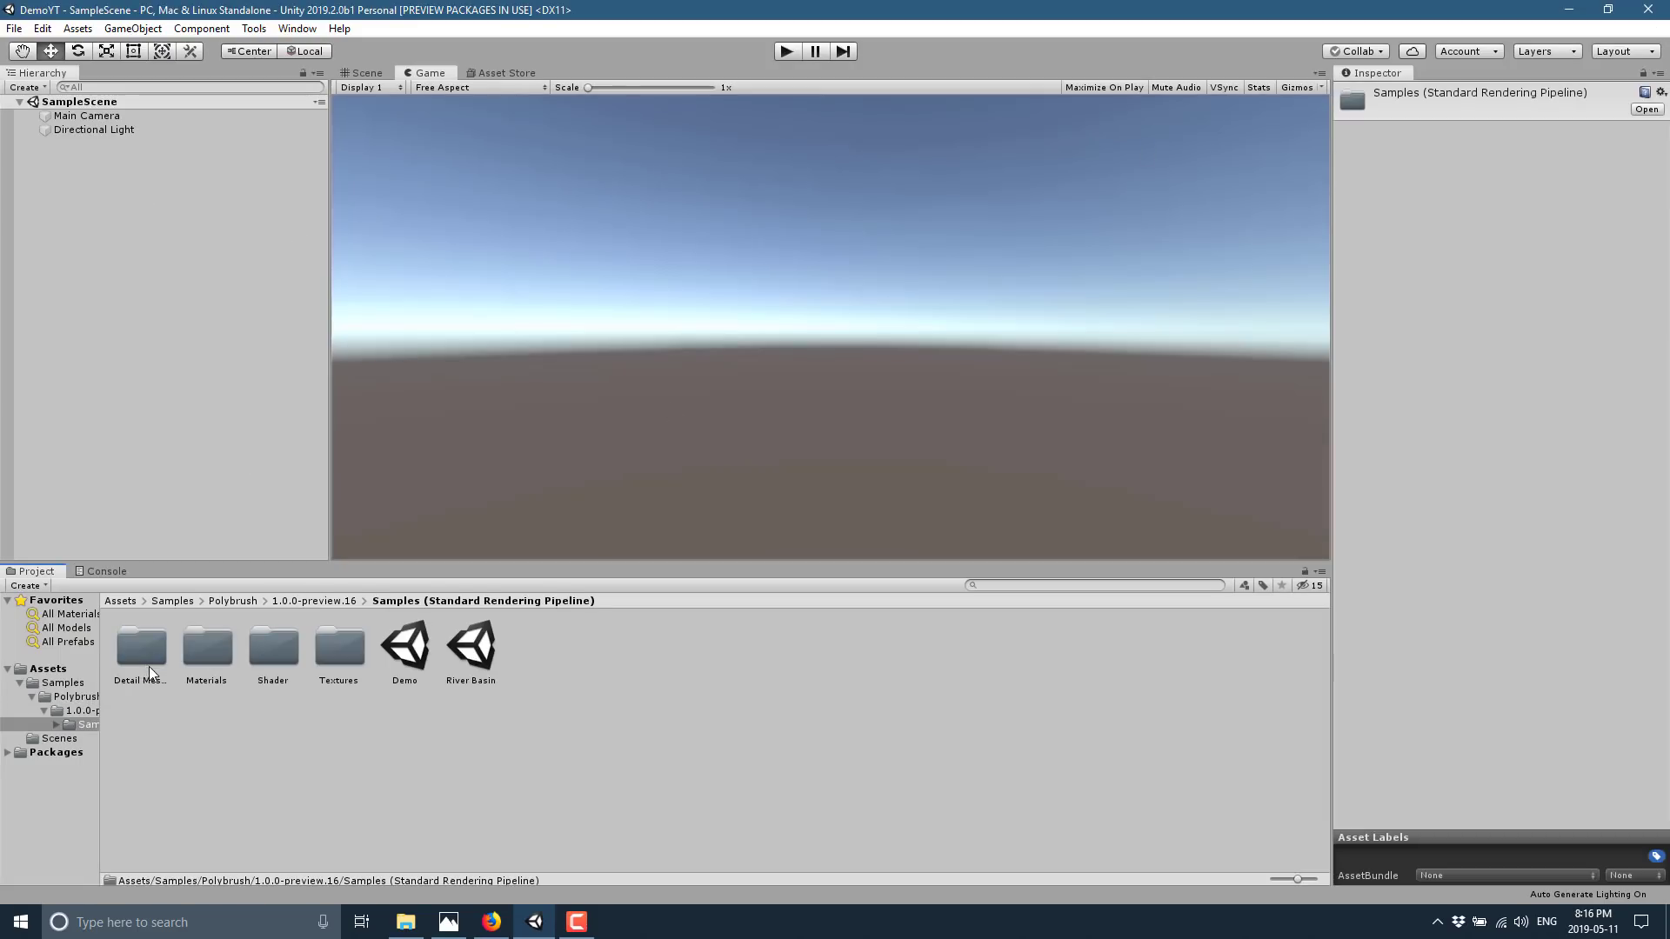
pyautogui.click(408, 654)
pyautogui.doubleClick(408, 654)
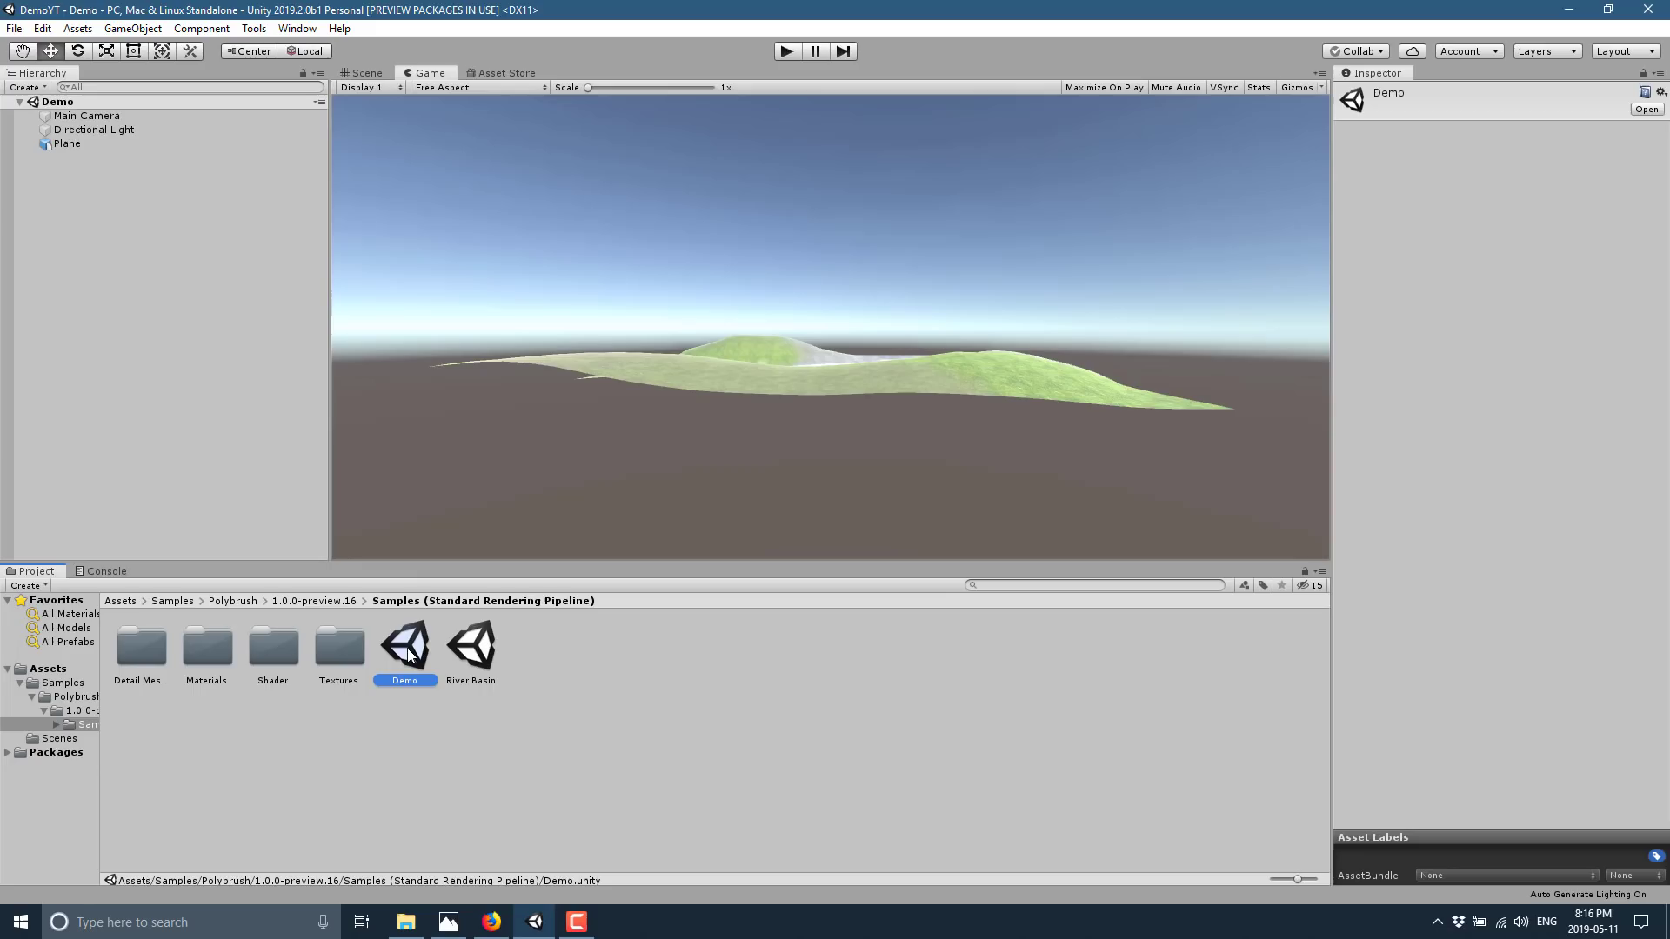
pyautogui.click(834, 315)
pyautogui.click(364, 72)
pyautogui.keyDown('alt'); pyautogui.moveTo(756, 331); pyautogui.dragTo(870, 474); pyautogui.keyUp('alt')
pyautogui.scroll(-5, 871, 474)
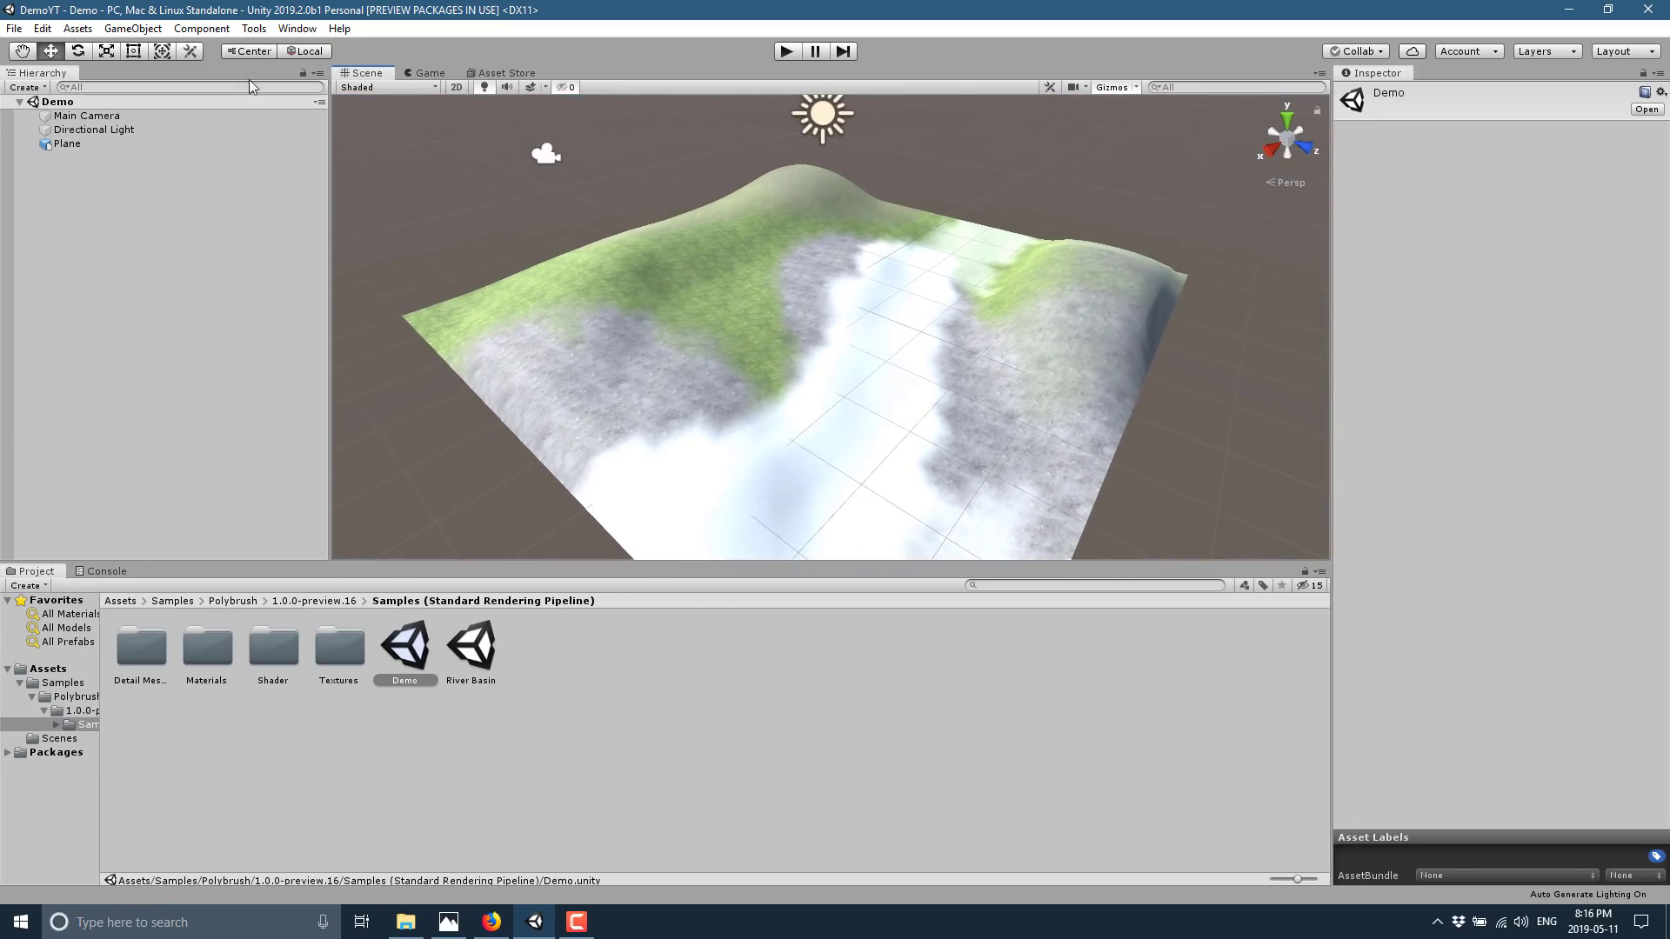
pyautogui.click(254, 29)
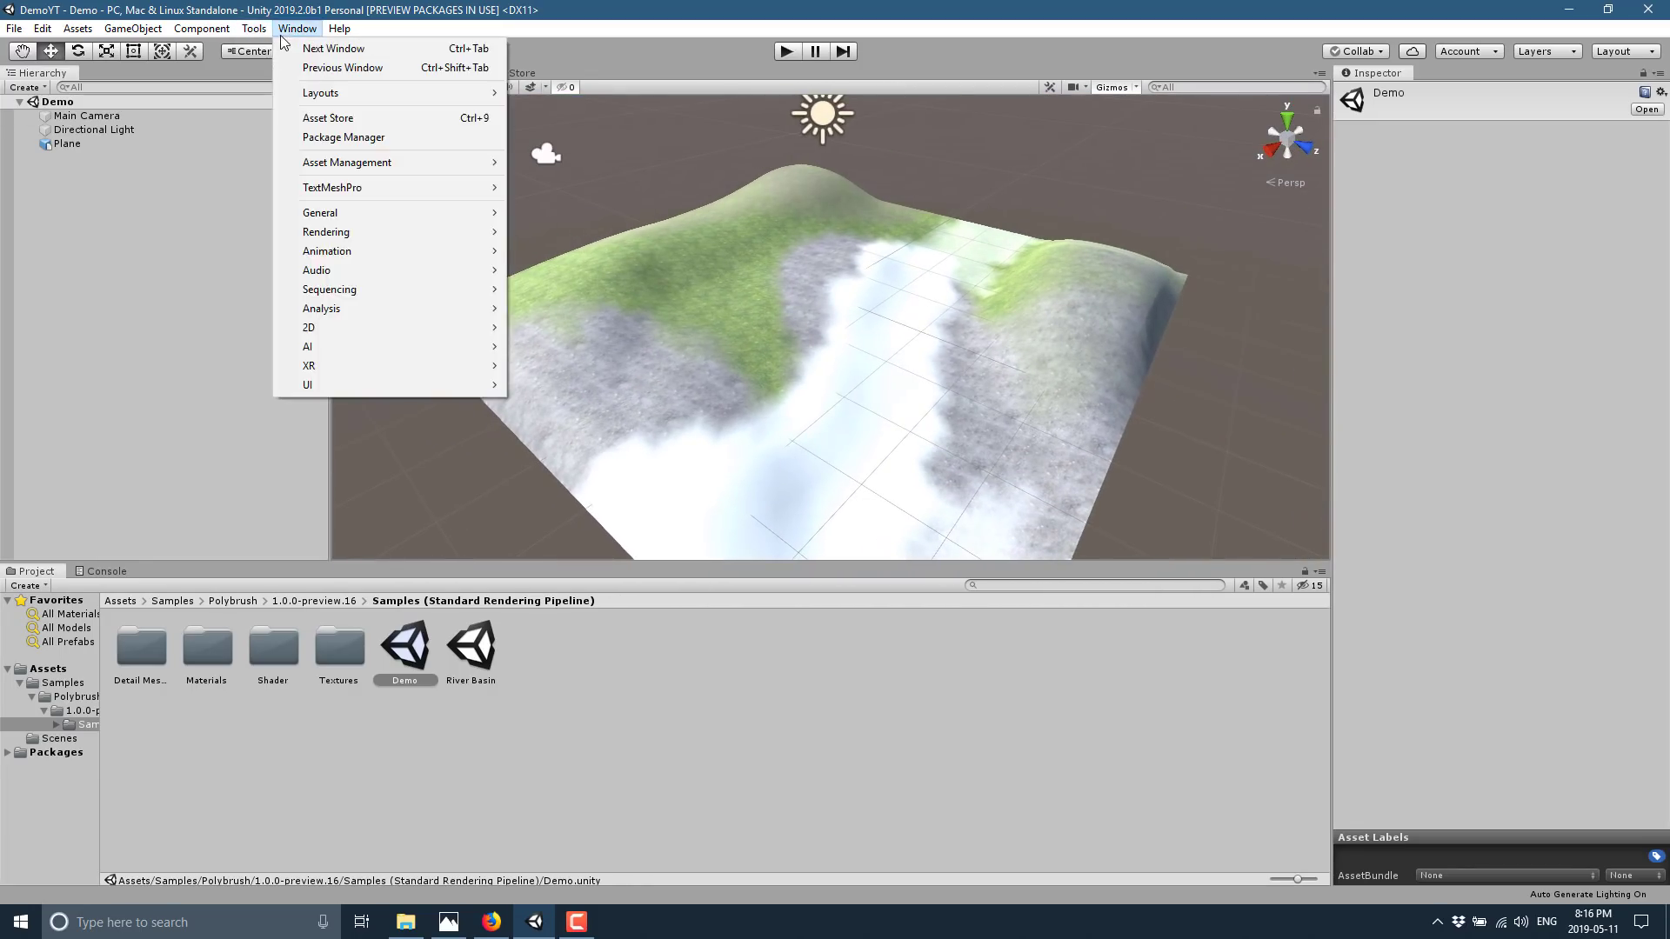
# Open the Polybrush window, paint a test grass stroke on the Plane, and undo it
pyautogui.moveTo(271, 49)
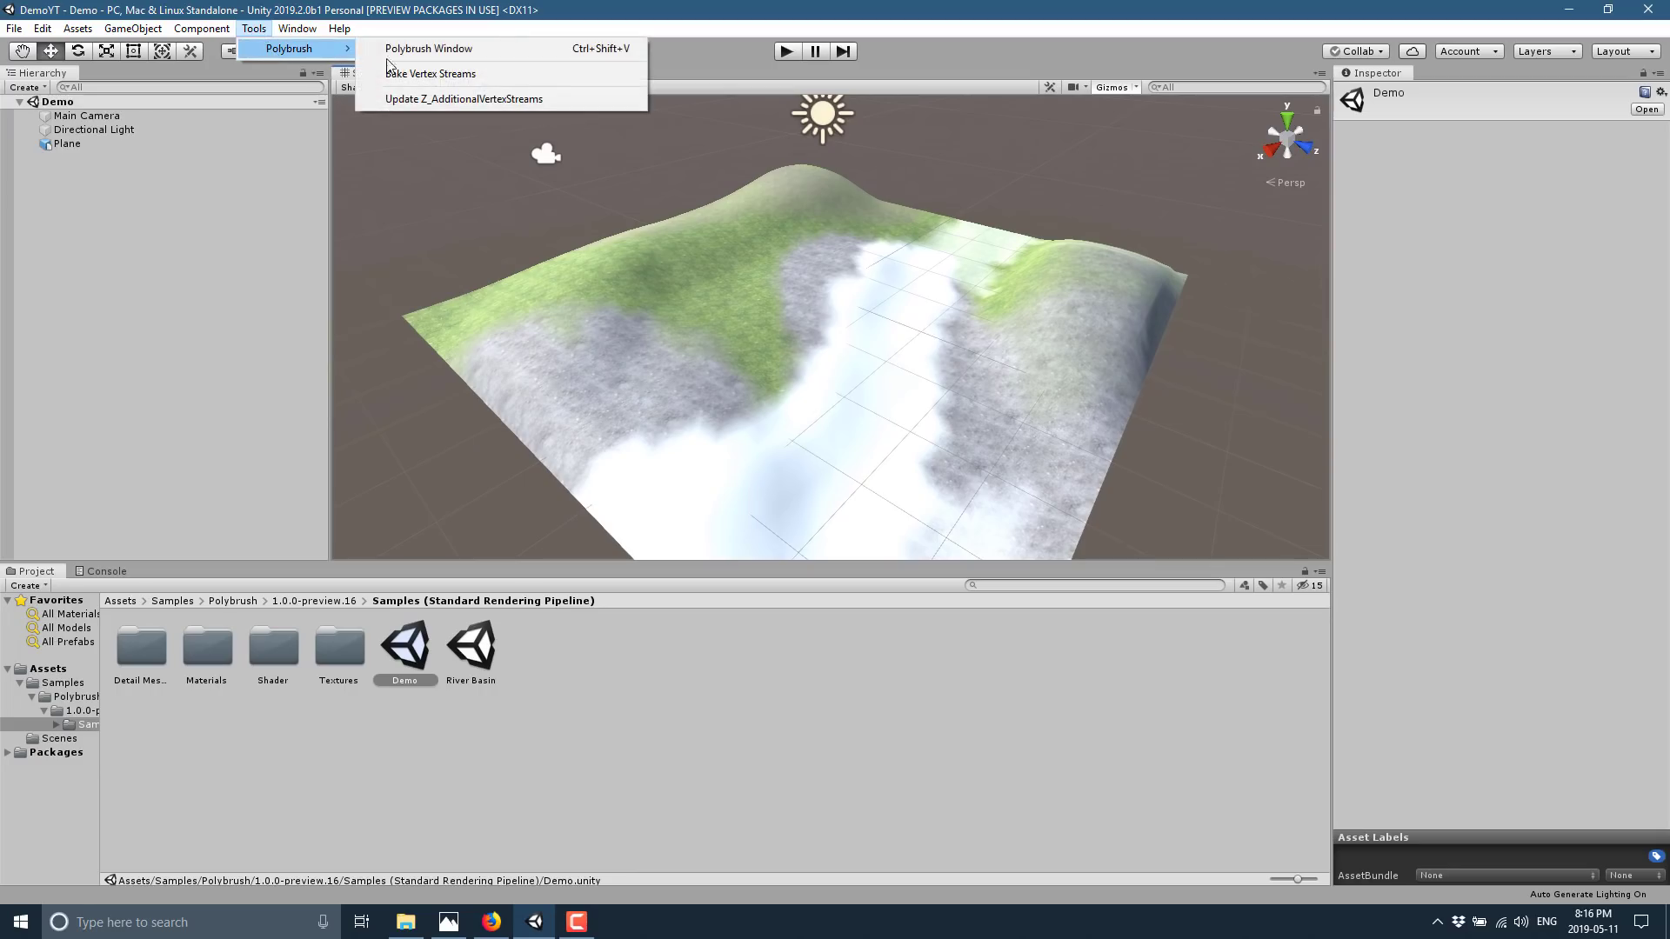
pyautogui.click(421, 49)
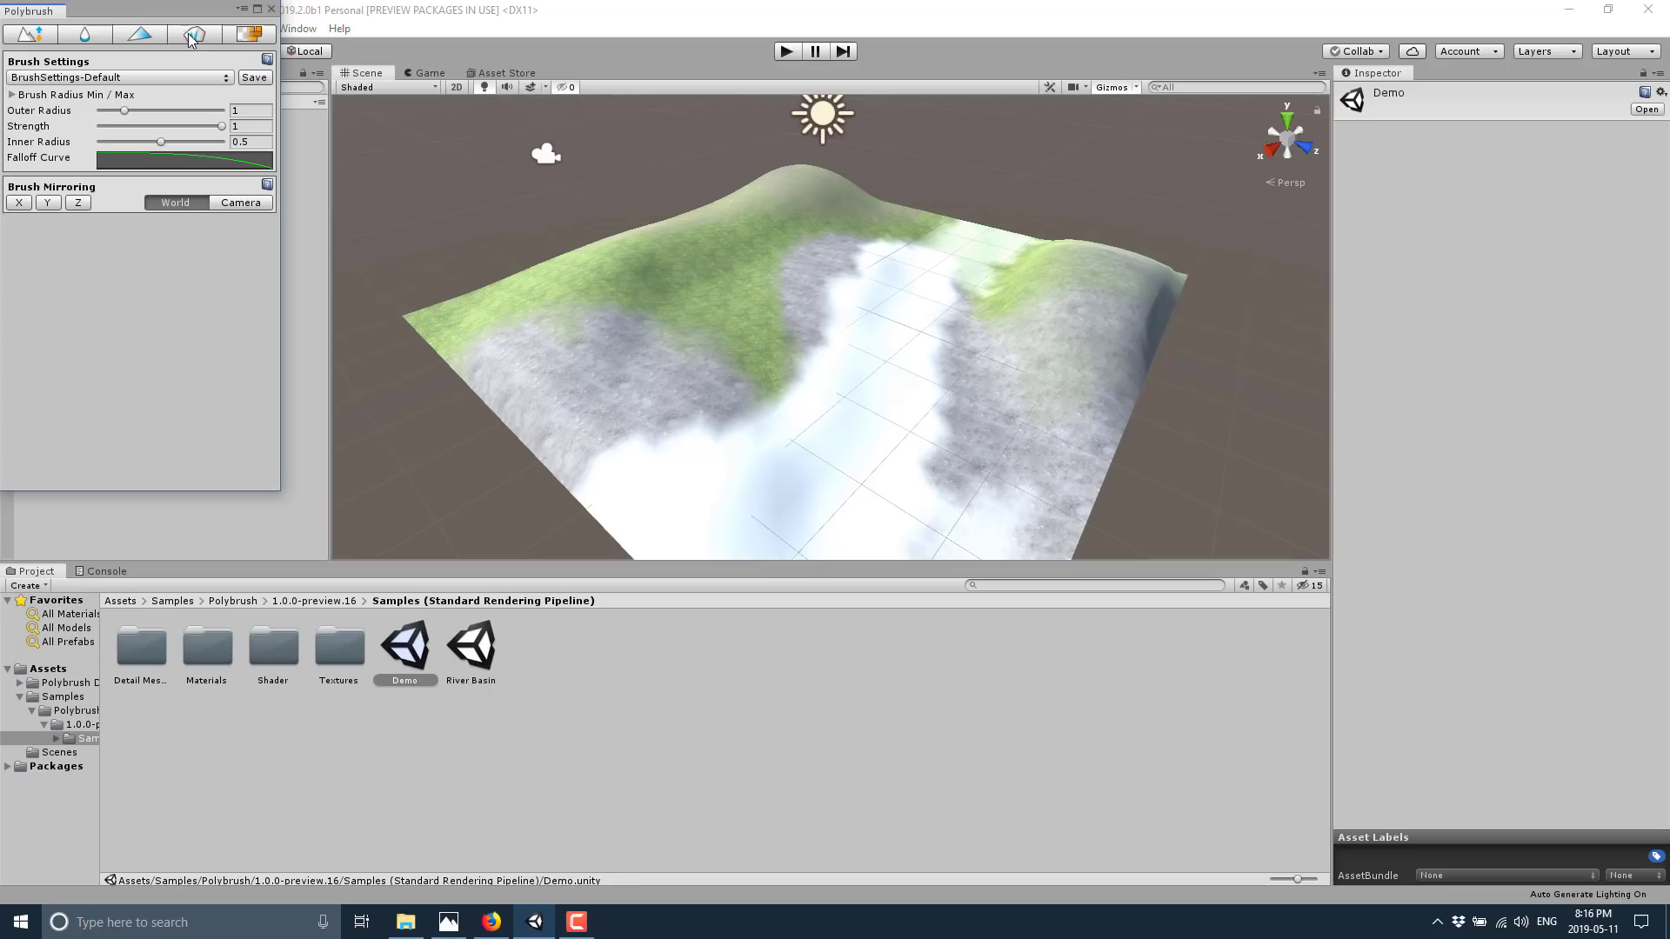
pyautogui.click(245, 34)
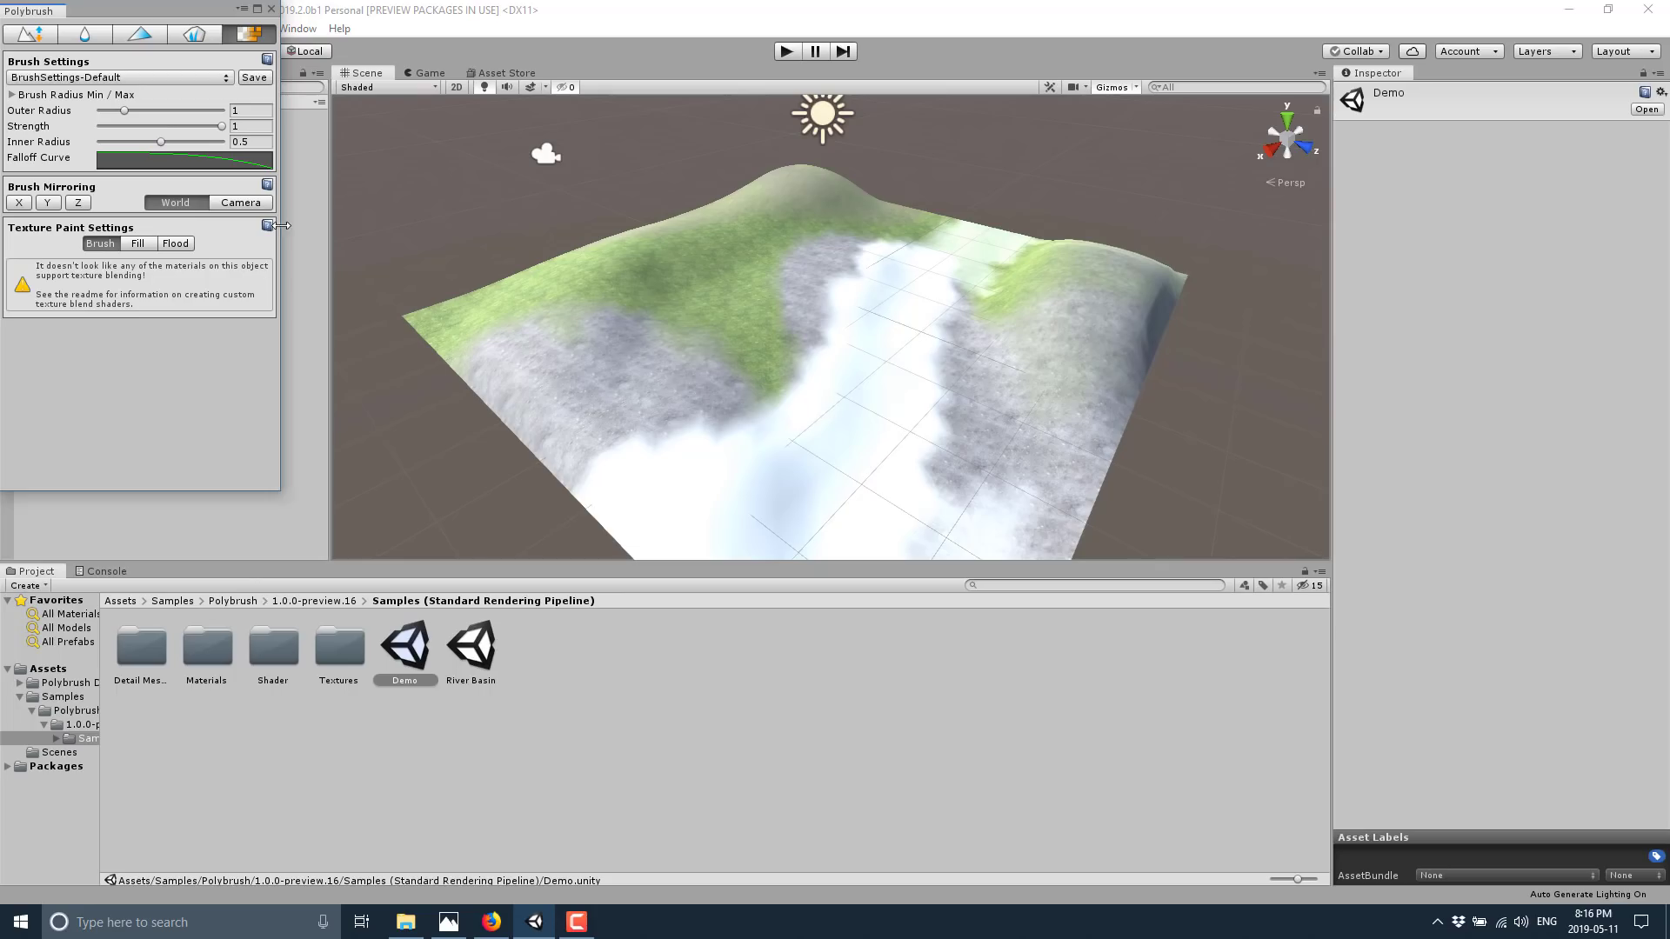
pyautogui.click(809, 457)
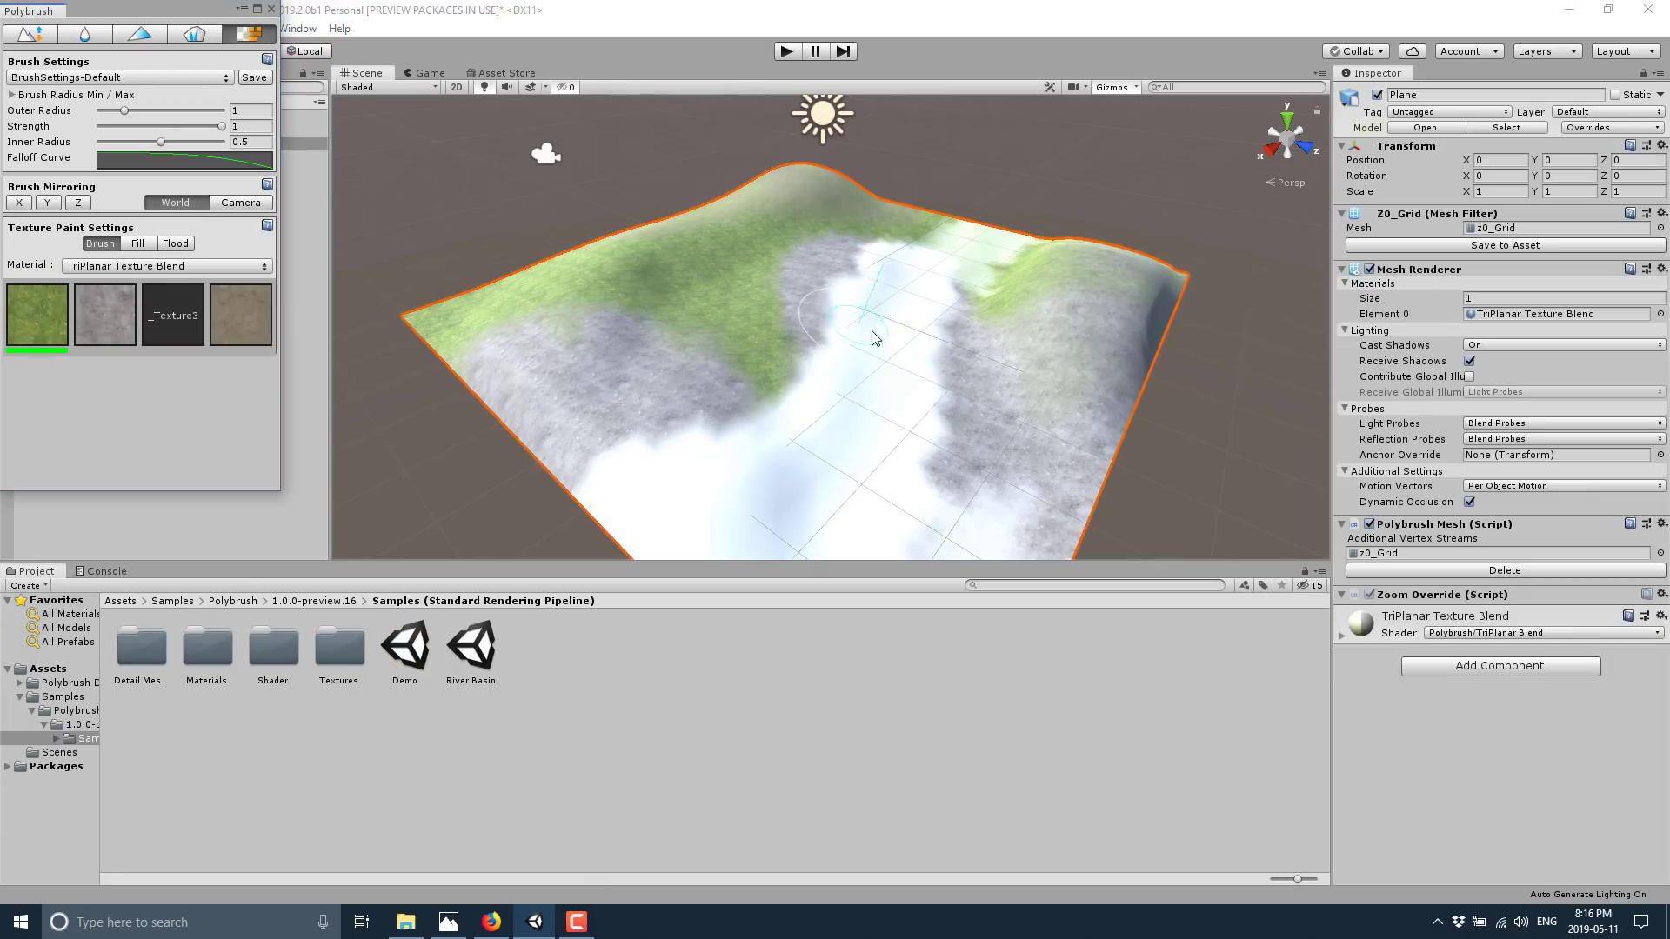
pyautogui.moveTo(873, 335)
pyautogui.mouseDown()
pyautogui.moveTo(801, 493)
pyautogui.moveTo(746, 478)
pyautogui.moveTo(962, 432)
pyautogui.moveTo(988, 369)
pyautogui.moveTo(878, 426)
pyautogui.mouseUp()
pyautogui.hotkey('ctrl', 'z')
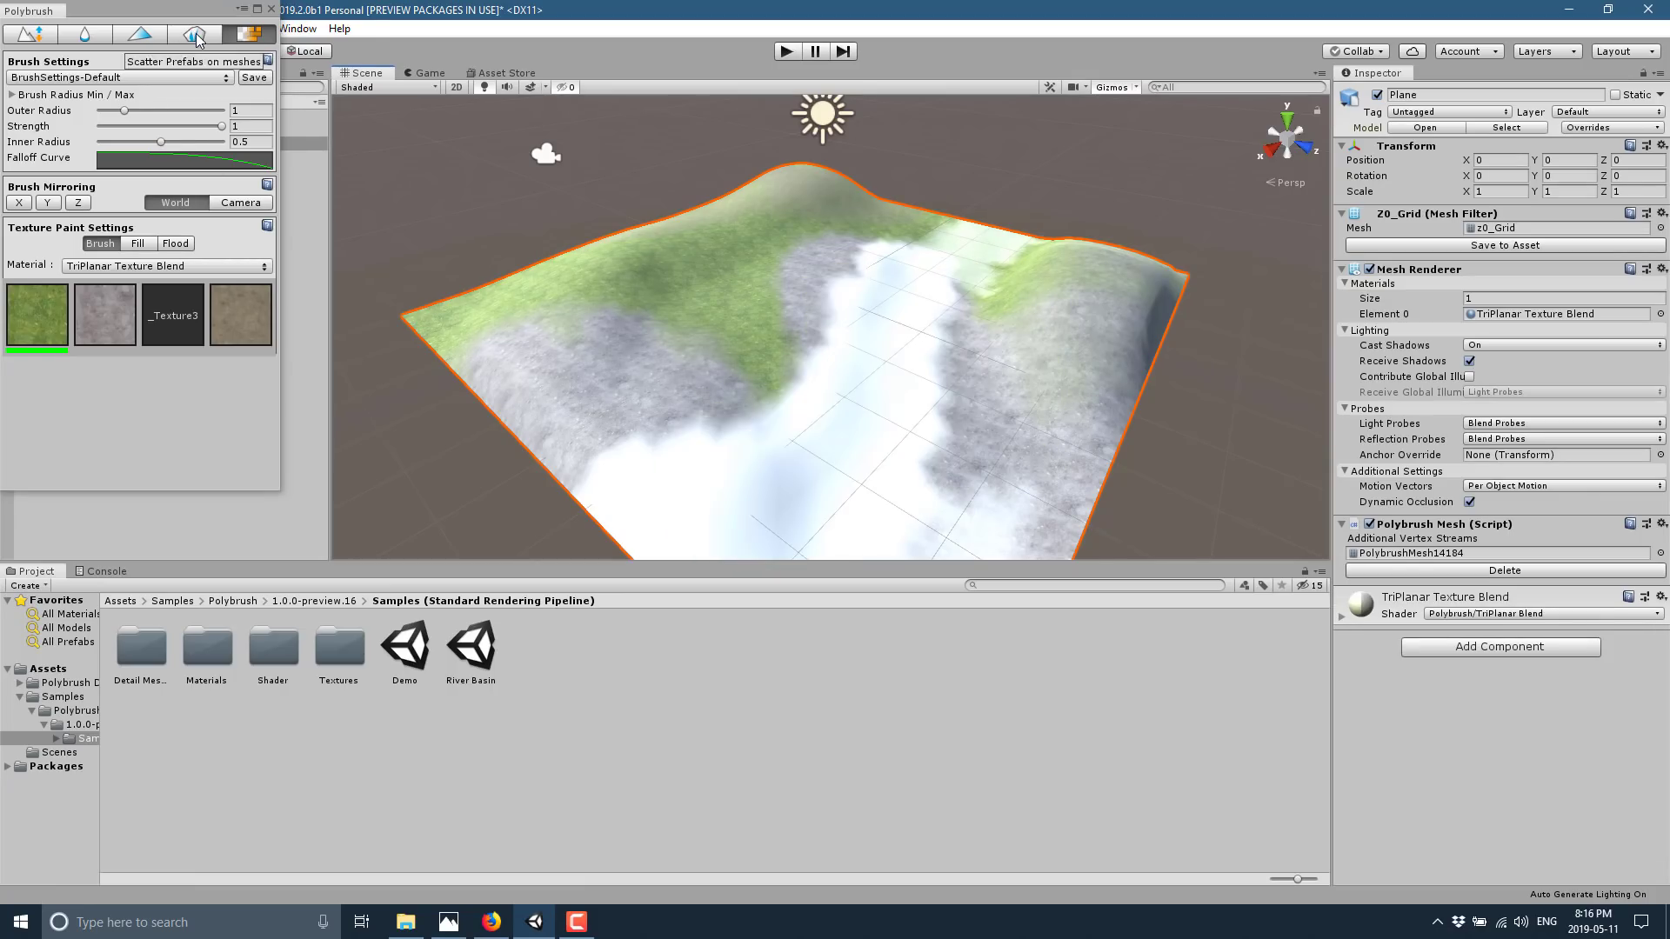
# Switch Polybrush from prefab scattering to sculpt mode
pyautogui.click(194, 34)
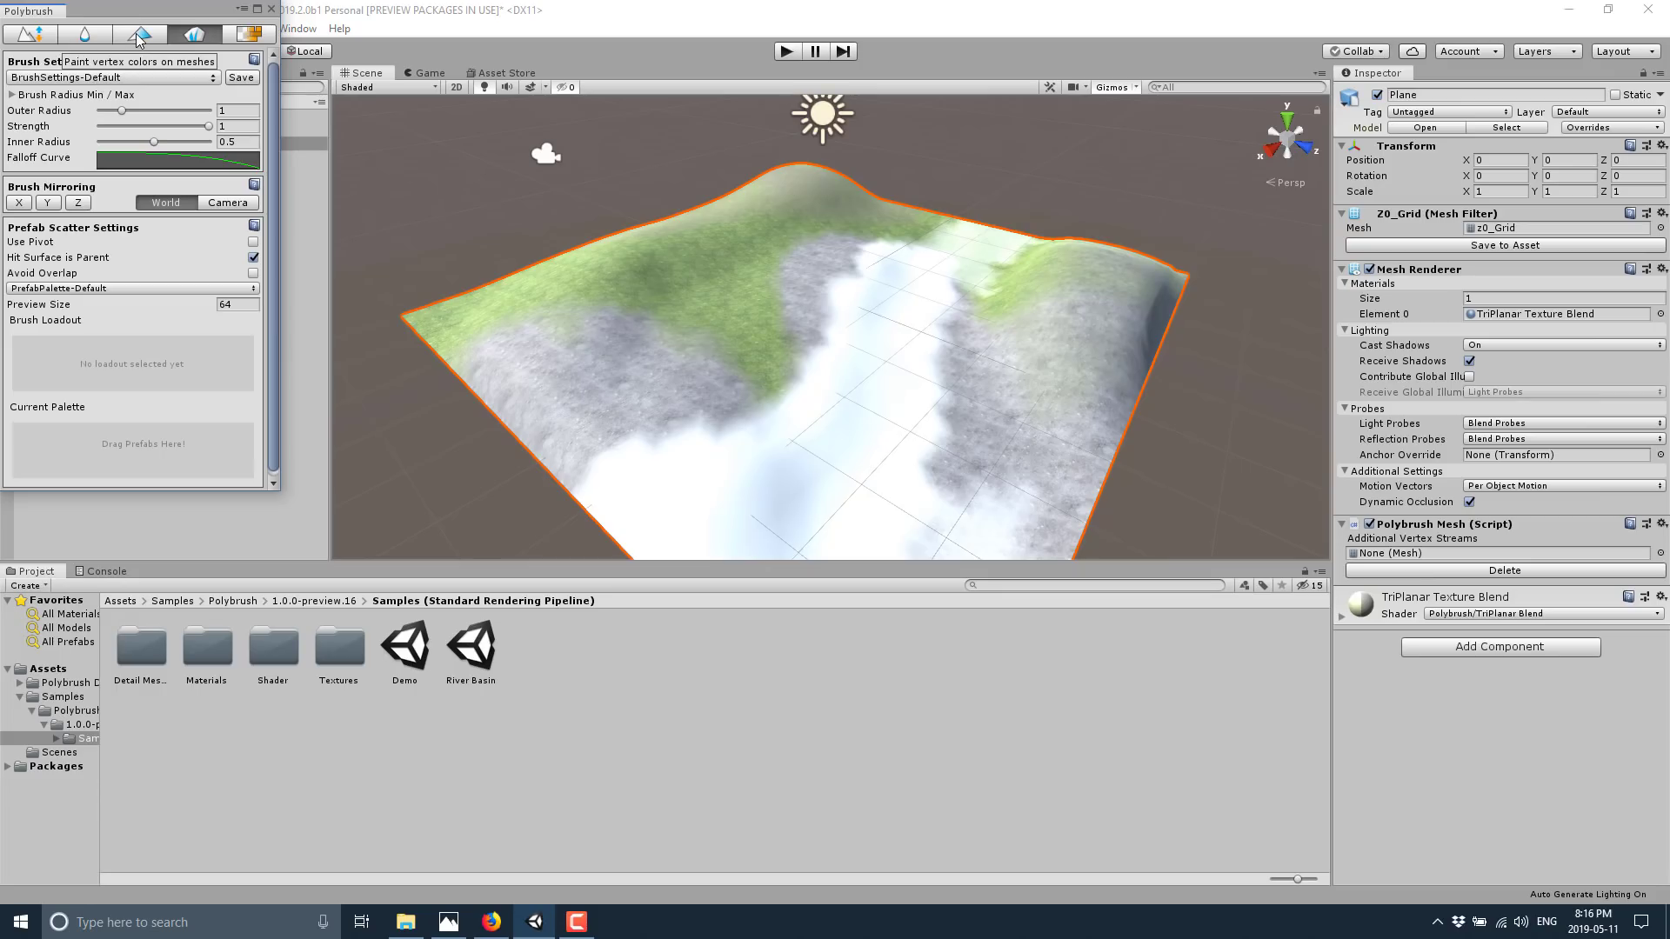
pyautogui.click(813, 420)
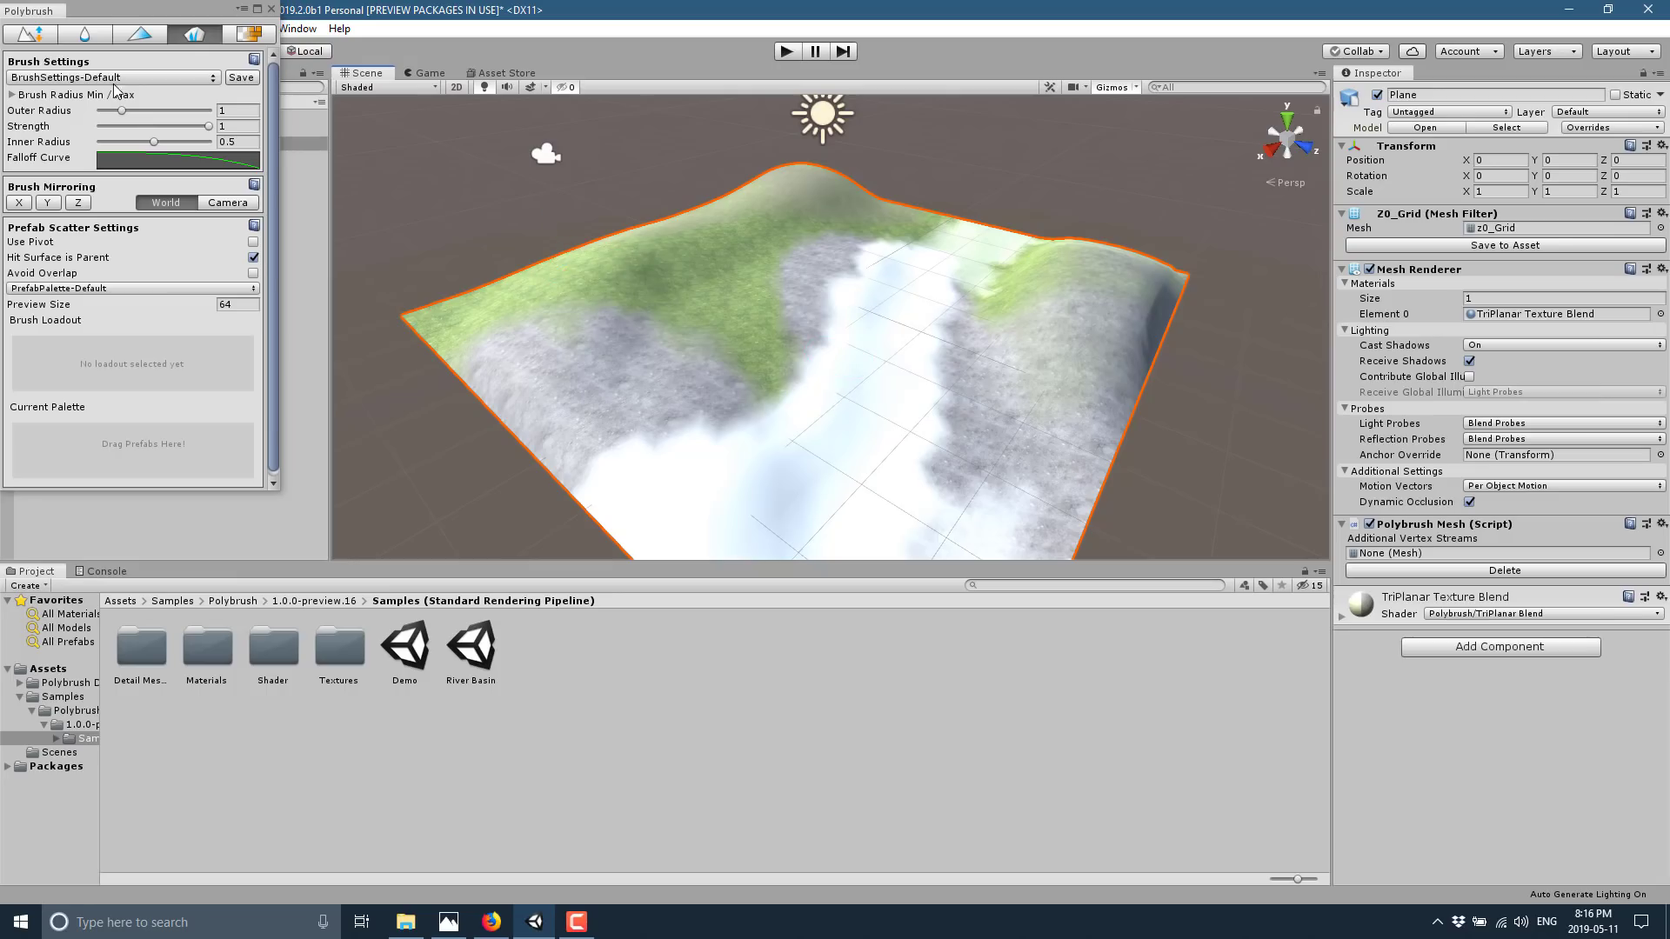
pyautogui.click(25, 39)
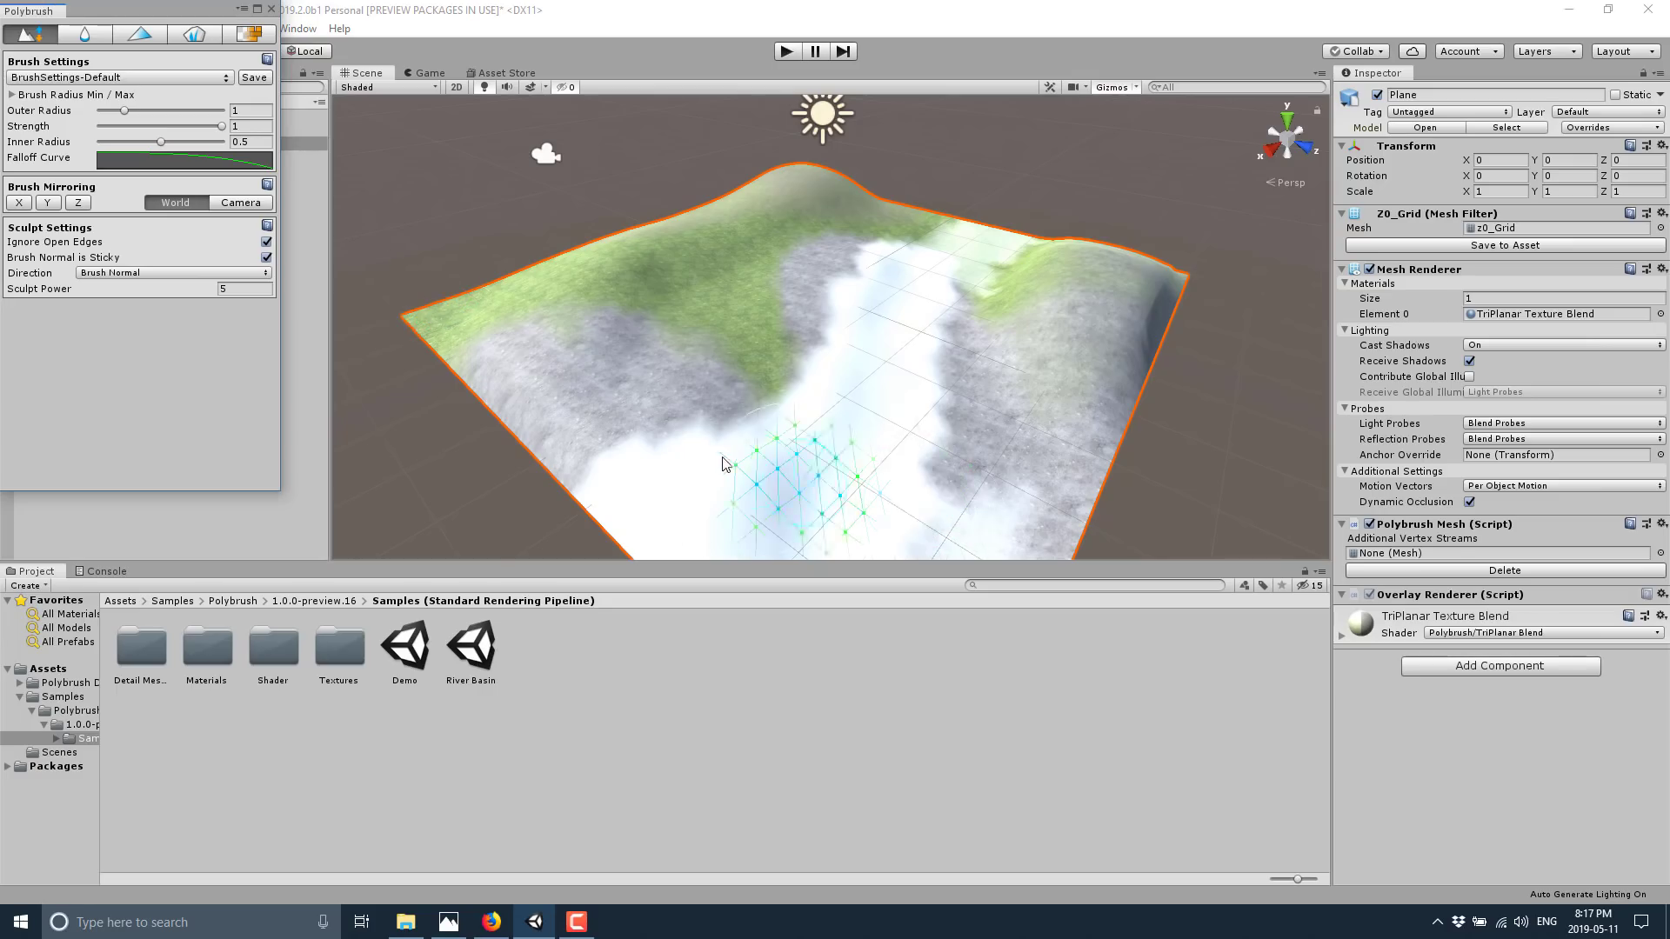
# Sculpt raised hills across the Plane, compare with undo/redo, then sculpt another stroke through the middle
pyautogui.moveTo(722, 464)
pyautogui.mouseDown()
pyautogui.moveTo(678, 298)
pyautogui.moveTo(799, 264)
pyautogui.moveTo(928, 320)
pyautogui.moveTo(1020, 291)
pyautogui.moveTo(964, 400)
pyautogui.mouseUp()
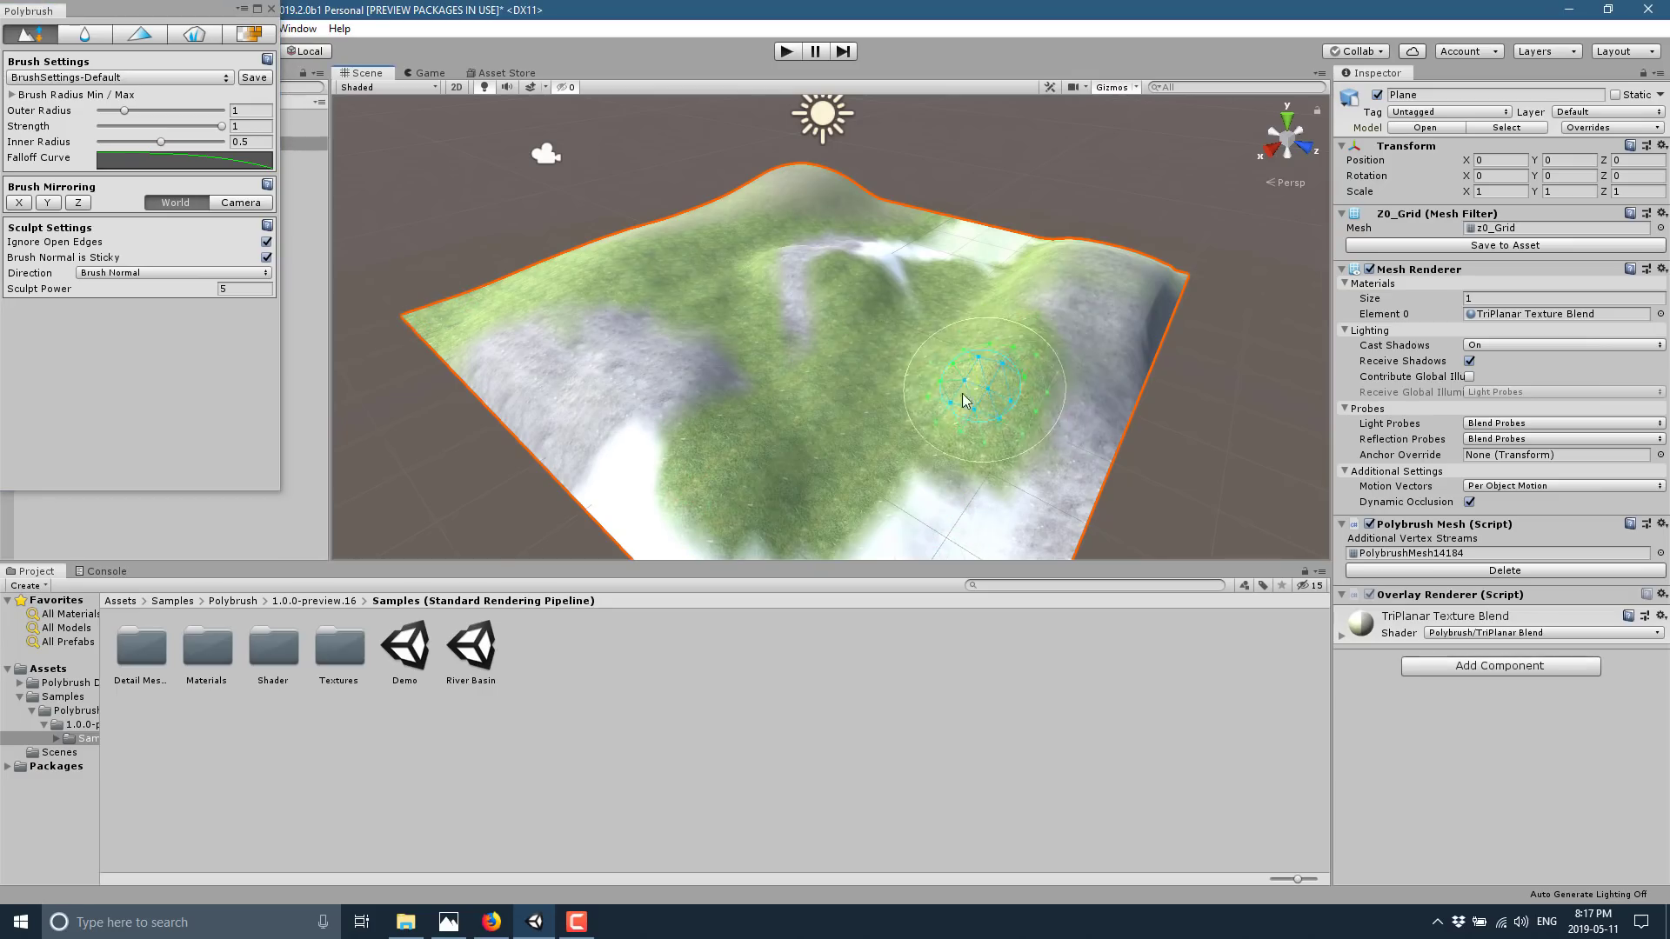
pyautogui.hotkey('ctrl', 'z')
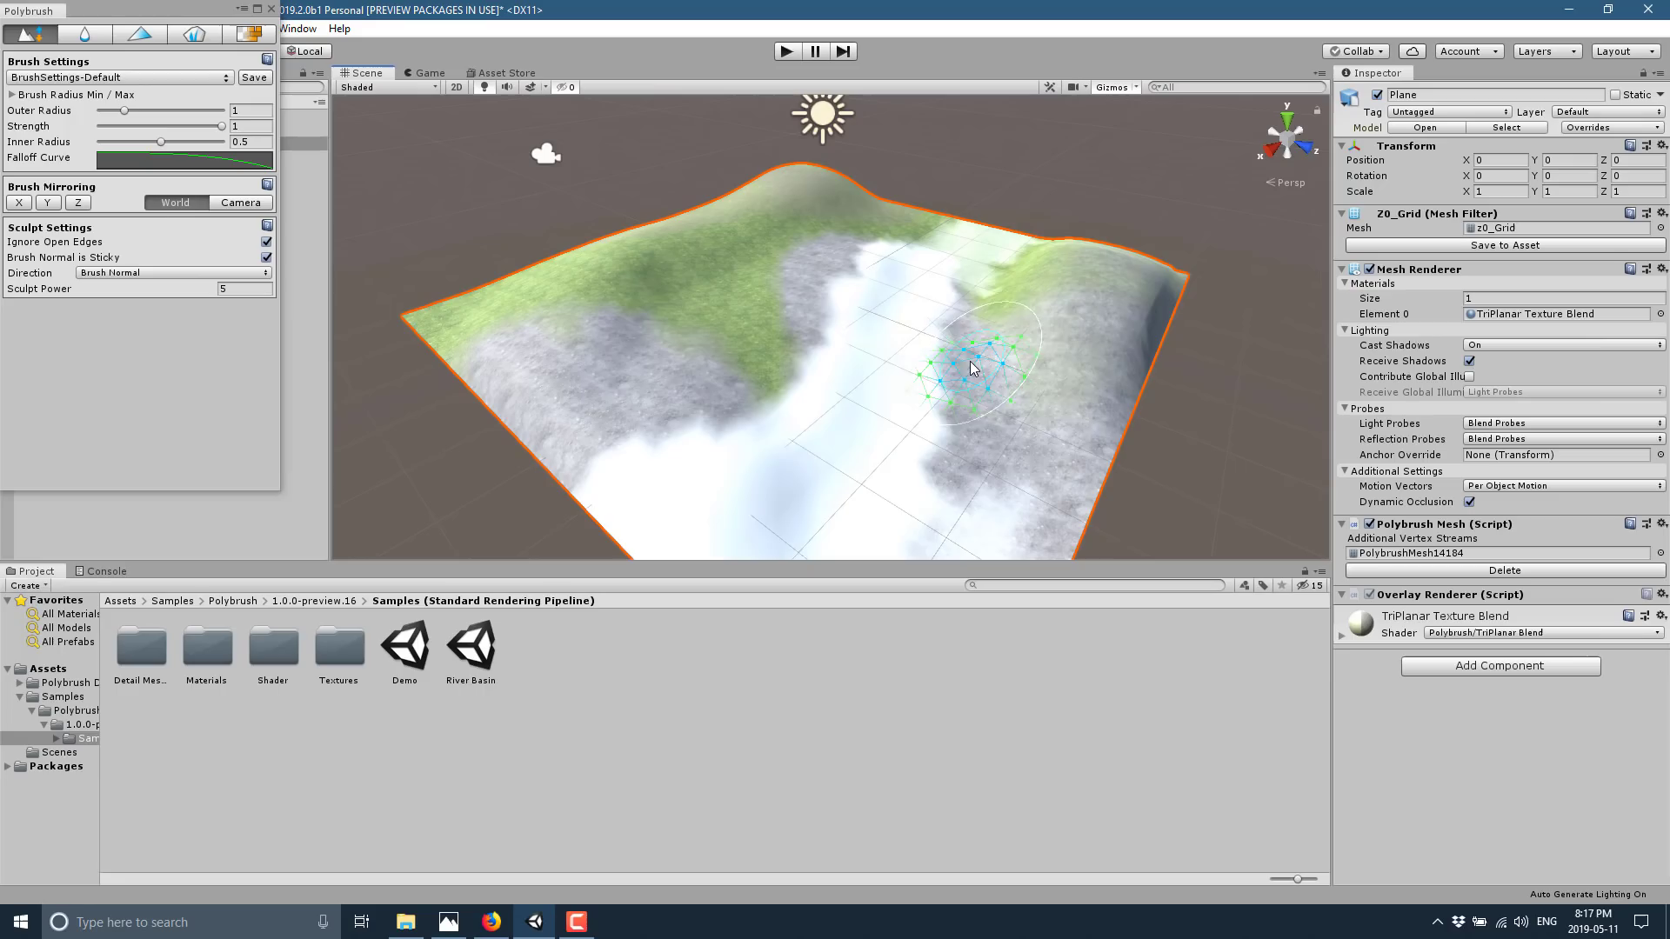
pyautogui.hotkey('ctrl', 'y')
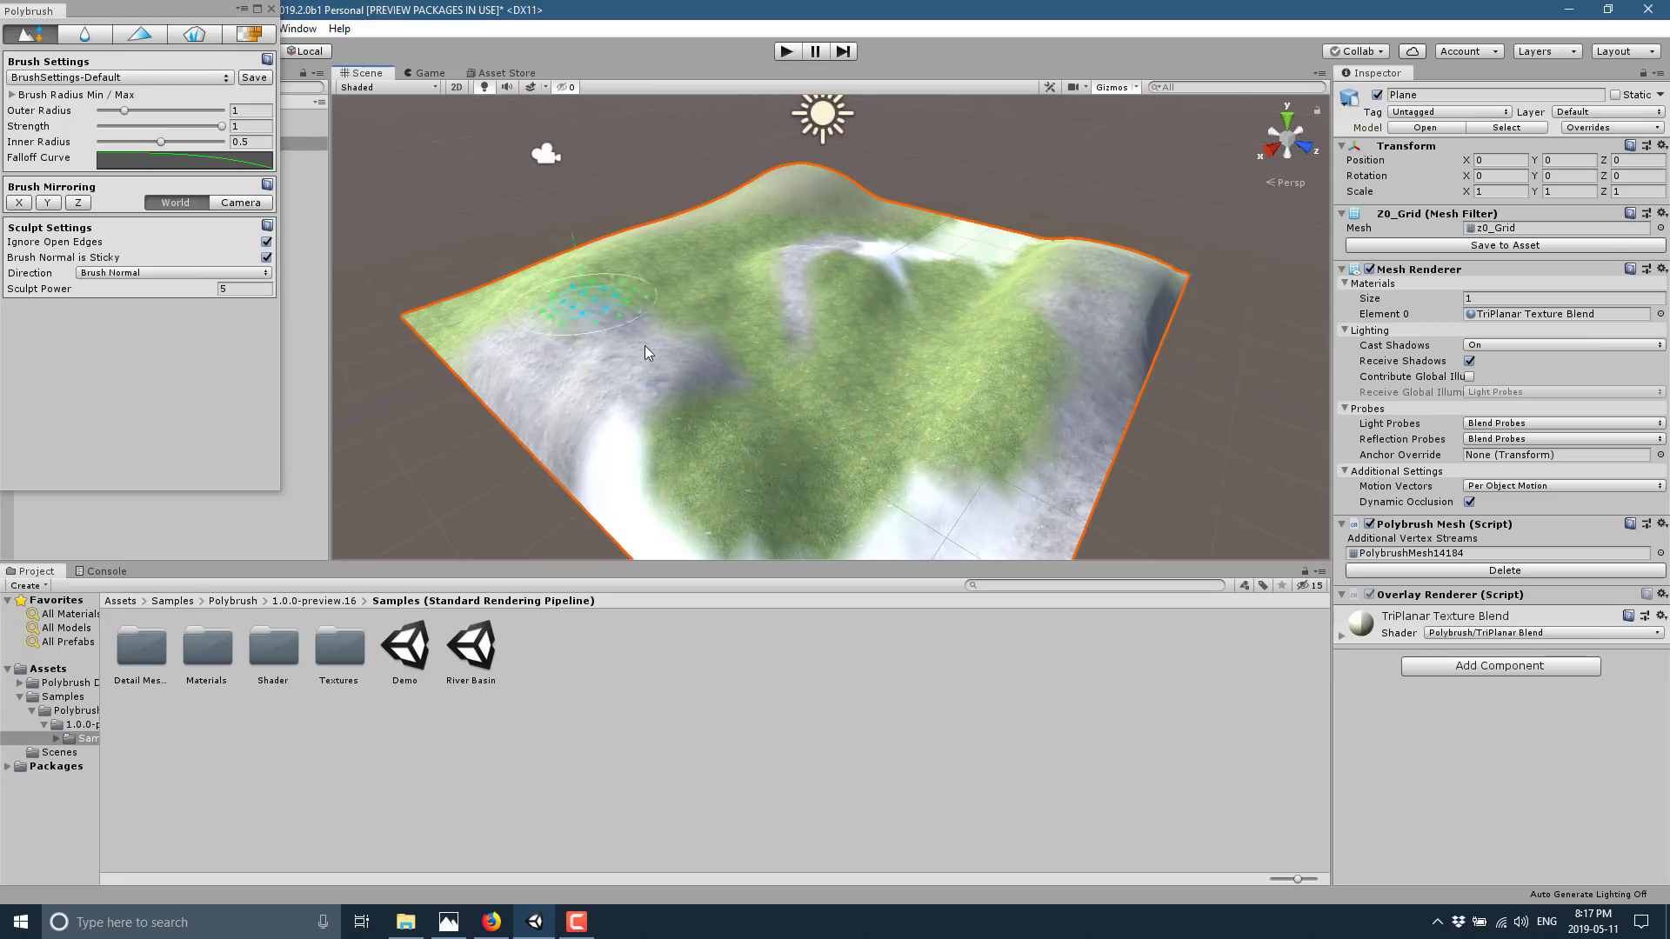
pyautogui.hotkey('ctrl', 'z')
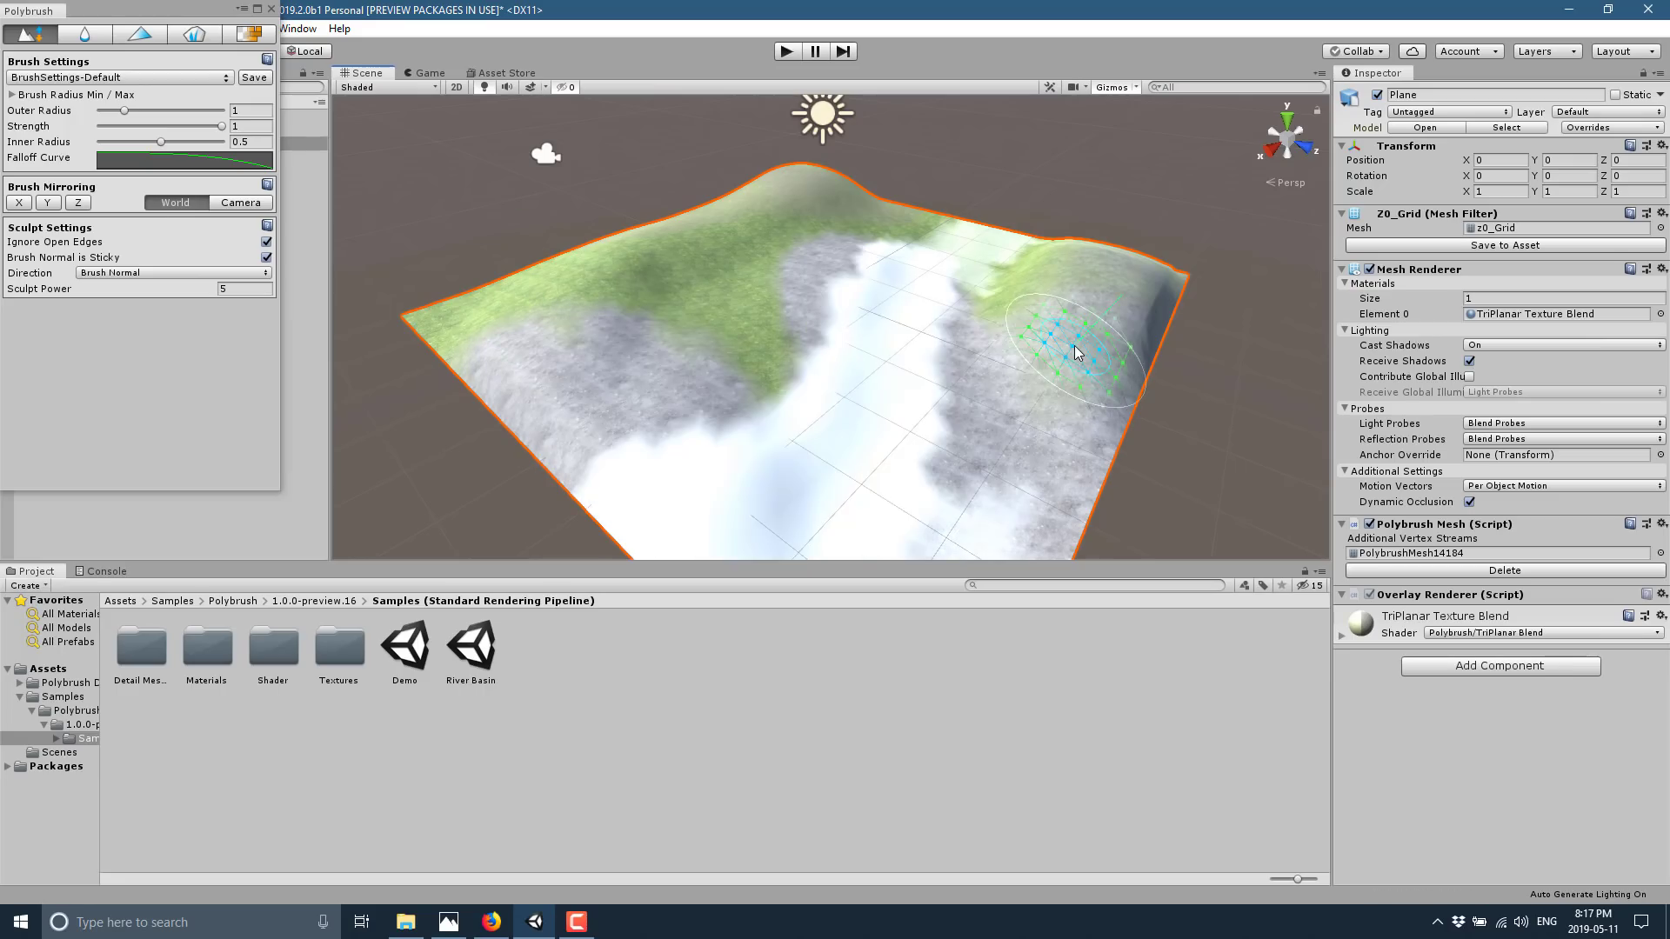
pyautogui.hotkey('ctrl', 'y')
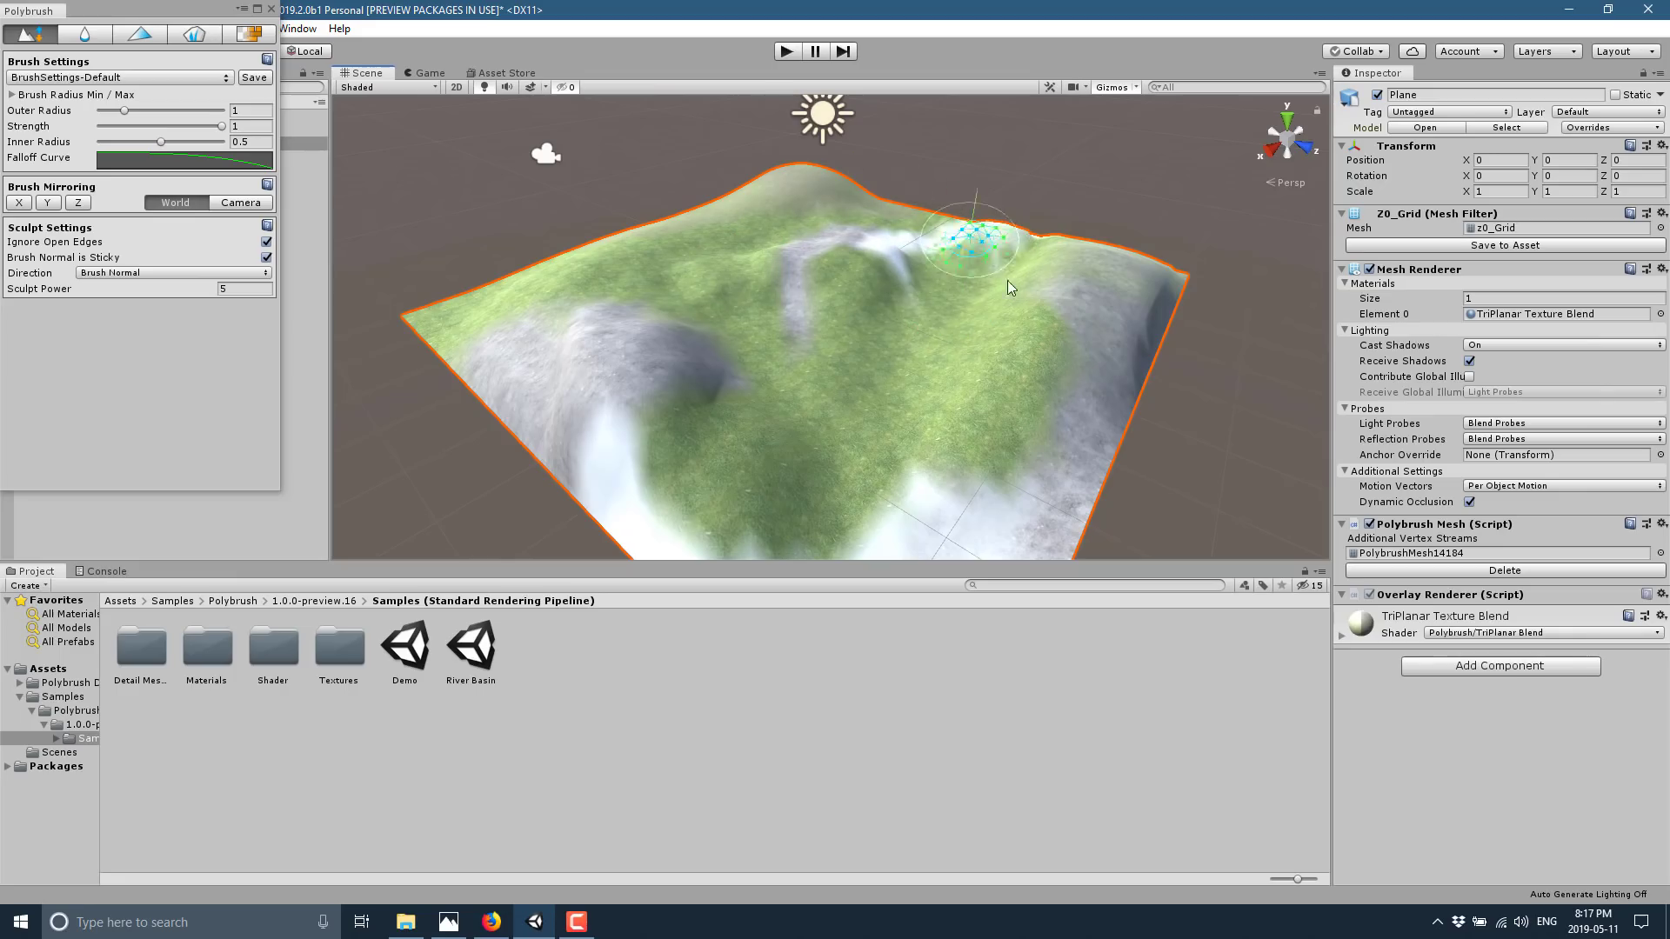
pyautogui.moveTo(1009, 287)
pyautogui.mouseDown()
pyautogui.moveTo(878, 487)
pyautogui.moveTo(591, 487)
pyautogui.moveTo(478, 322)
pyautogui.moveTo(850, 335)
pyautogui.moveTo(875, 374)
pyautogui.moveTo(1136, 392)
pyautogui.moveTo(1100, 298)
pyautogui.moveTo(1000, 361)
pyautogui.moveTo(895, 257)
pyautogui.moveTo(614, 350)
pyautogui.moveTo(552, 328)
pyautogui.moveTo(853, 487)
pyautogui.moveTo(1026, 492)
pyautogui.mouseUp()
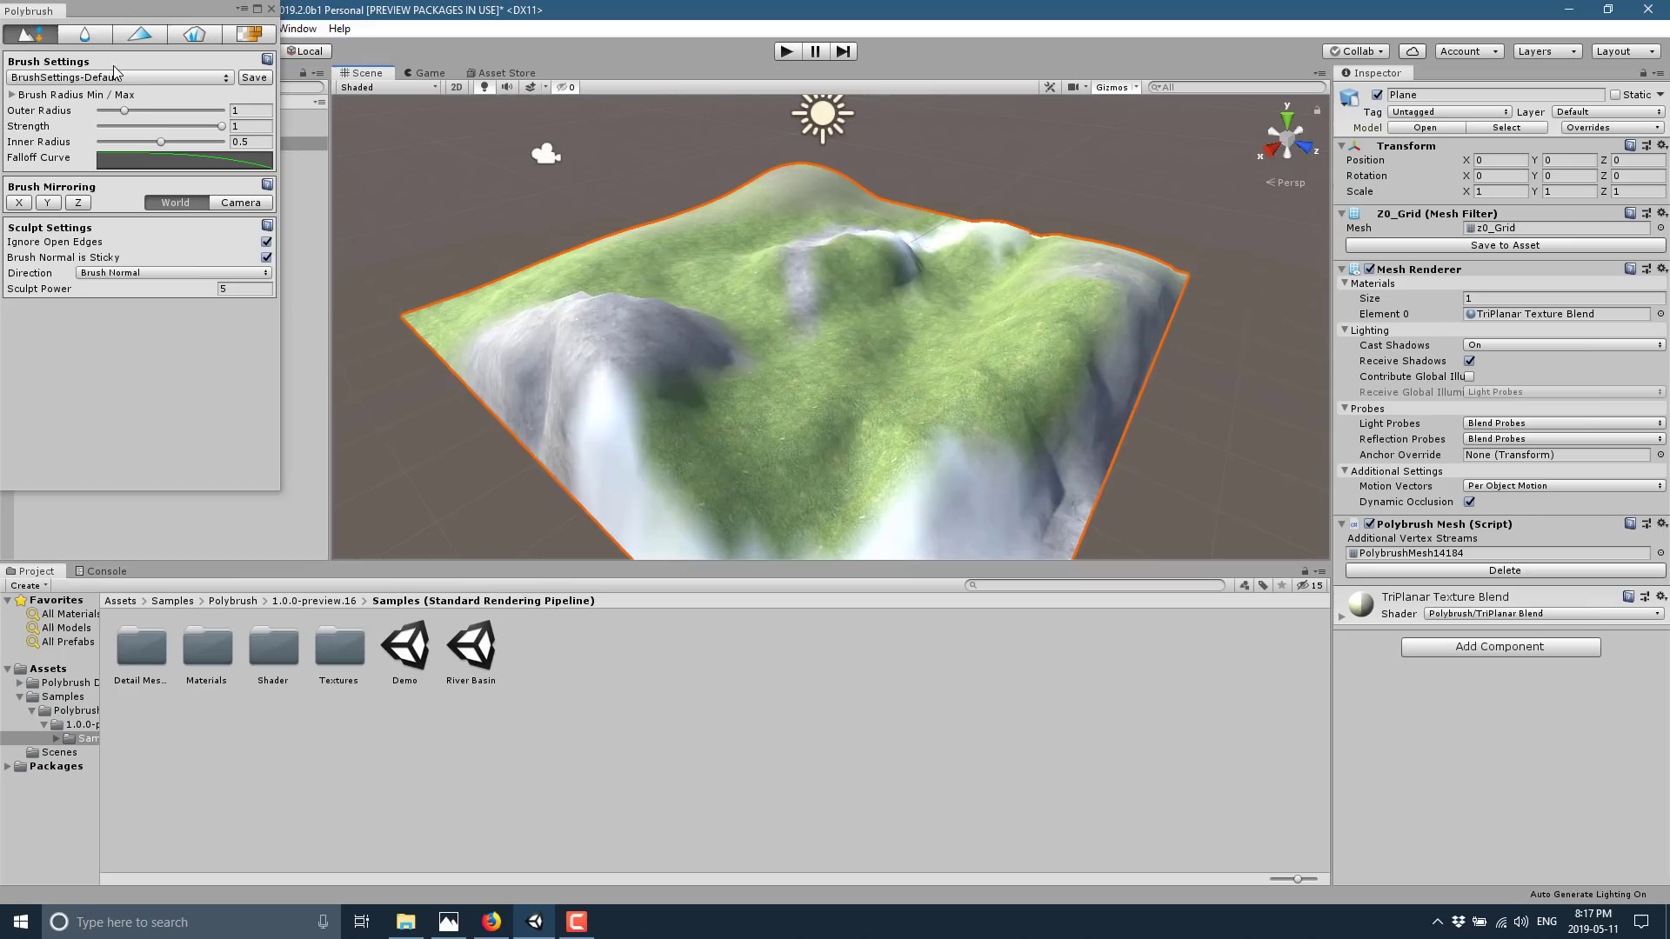
# Undo the last sculpt stroke, smooth the terrain ridges, and switch to vertex colour painting
pyautogui.hotkey('ctrl', 'z')
pyautogui.click(86, 36)
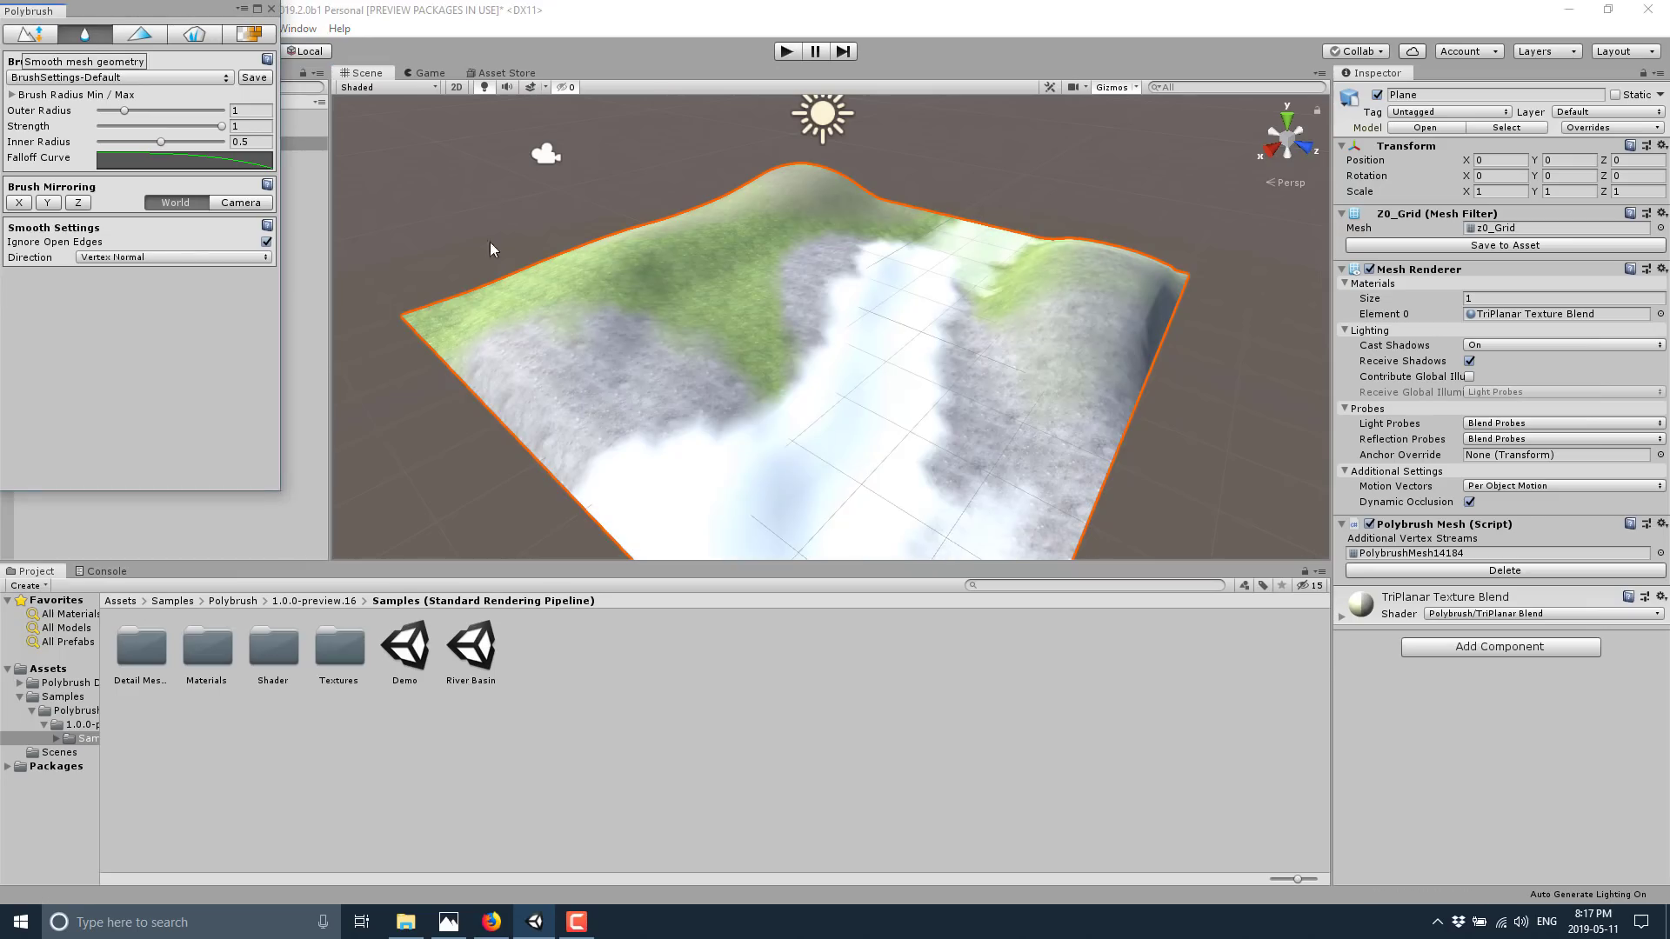
pyautogui.click(896, 378)
pyautogui.moveTo(817, 295)
pyautogui.mouseDown()
pyautogui.moveTo(835, 425)
pyautogui.moveTo(889, 516)
pyautogui.moveTo(981, 472)
pyautogui.moveTo(676, 358)
pyautogui.moveTo(692, 448)
pyautogui.moveTo(694, 337)
pyautogui.mouseUp()
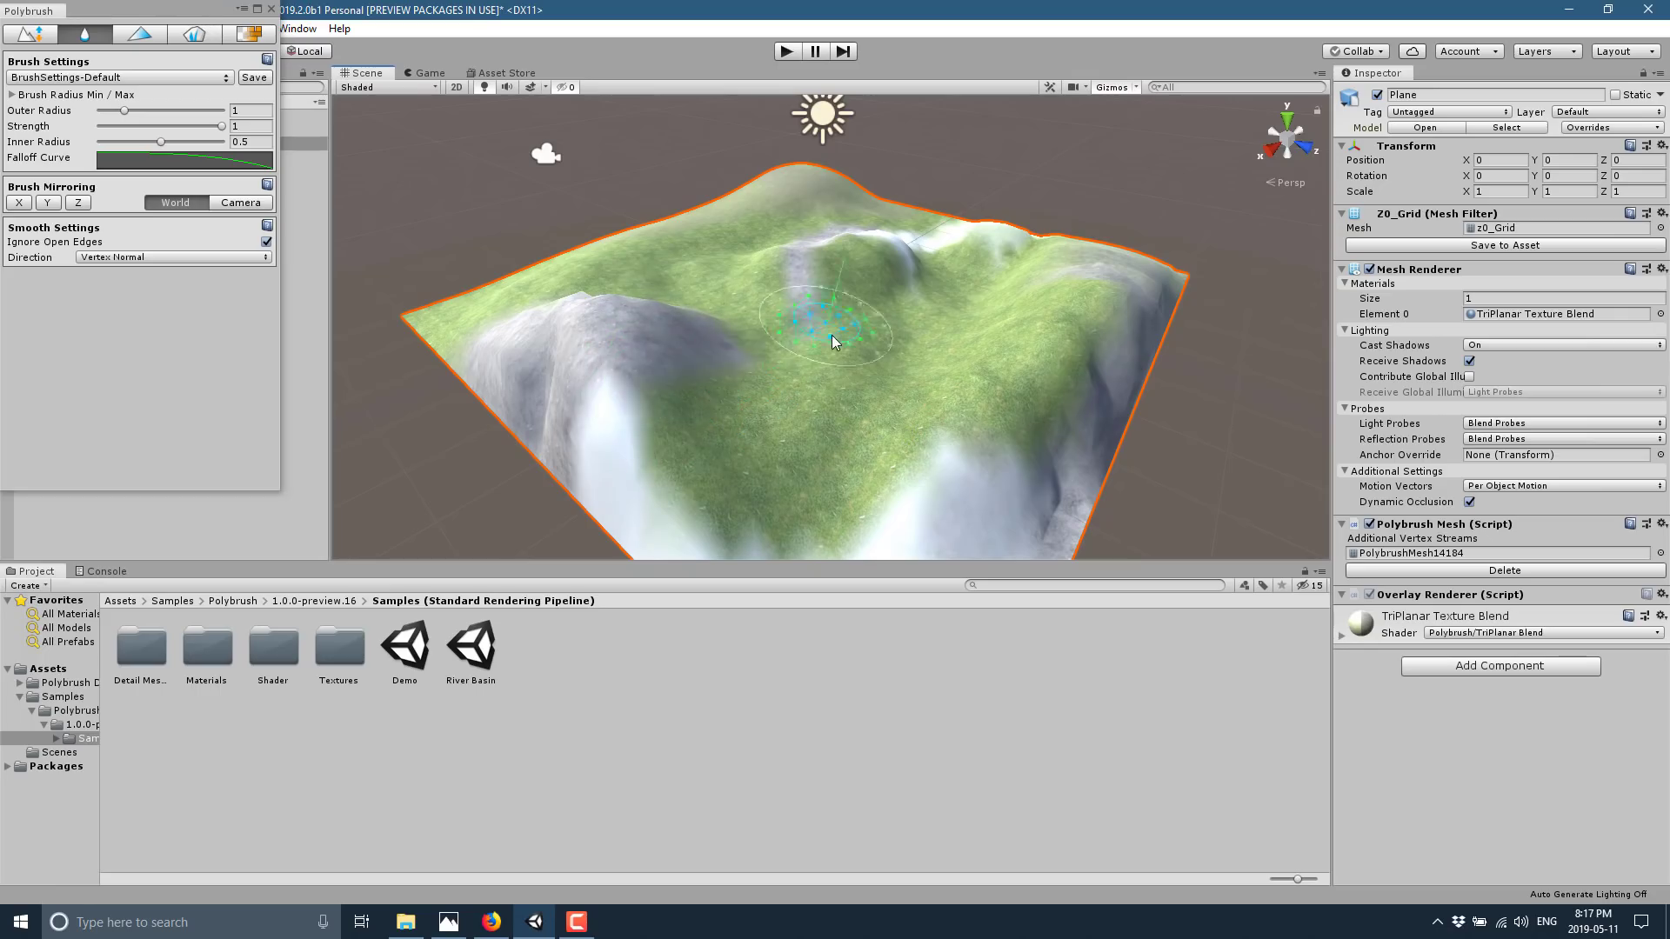
pyautogui.click(140, 39)
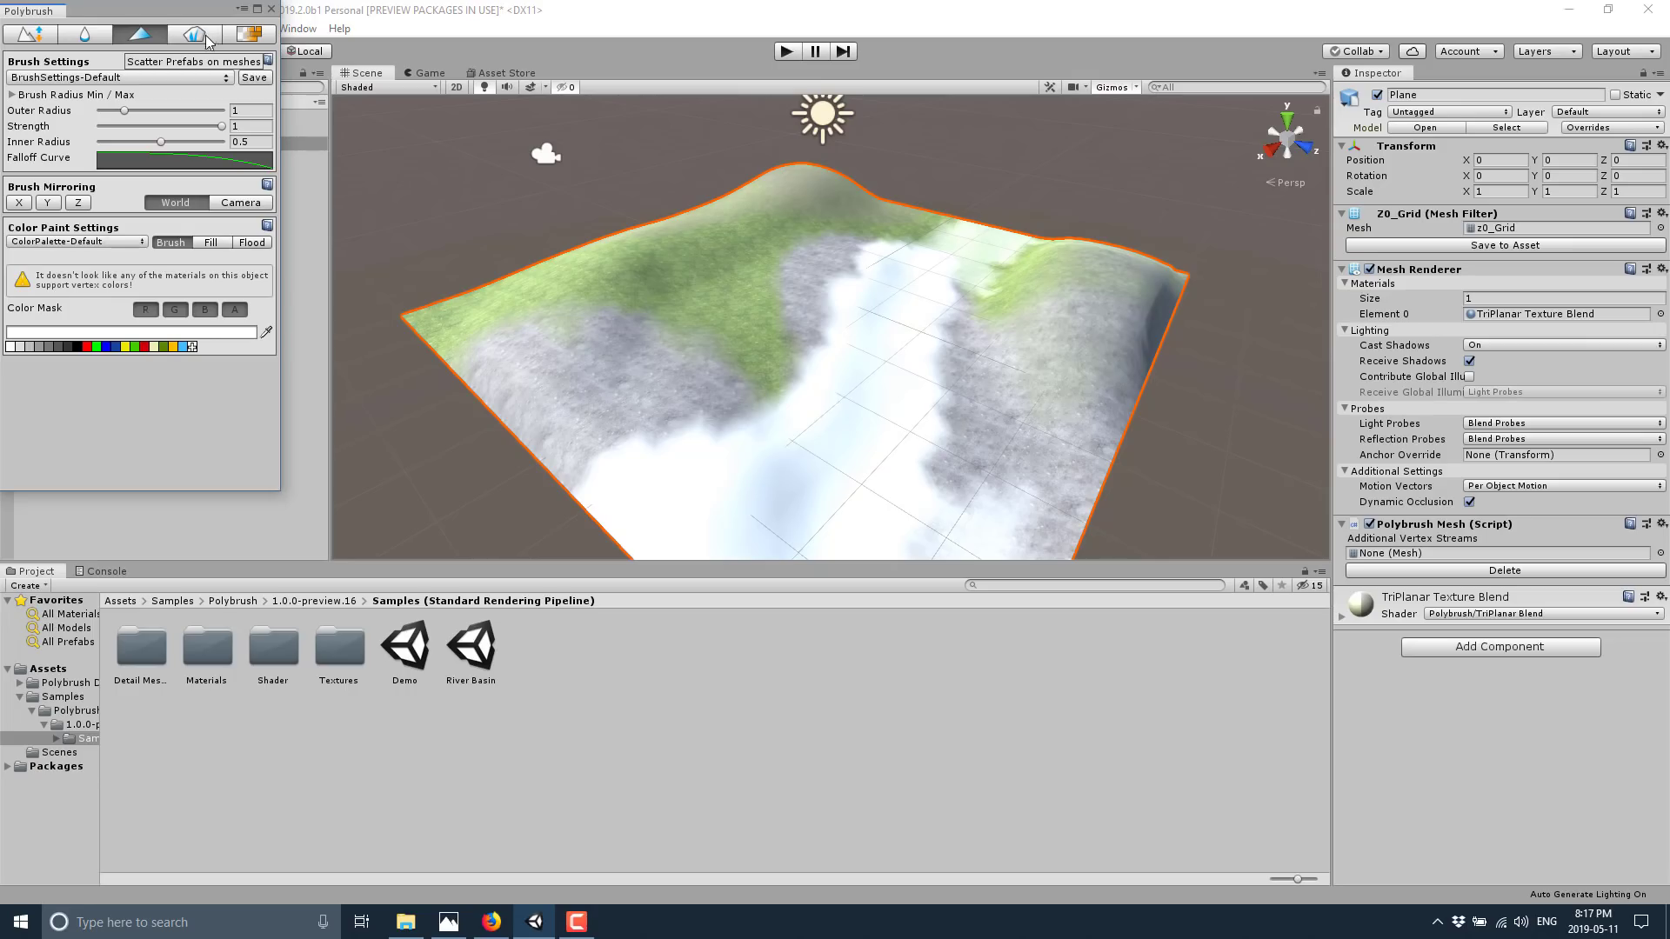
# Paint grass across the terrain, pick the rock texture, undo the stroke, then switch to the Firefox blog post
pyautogui.click(248, 35)
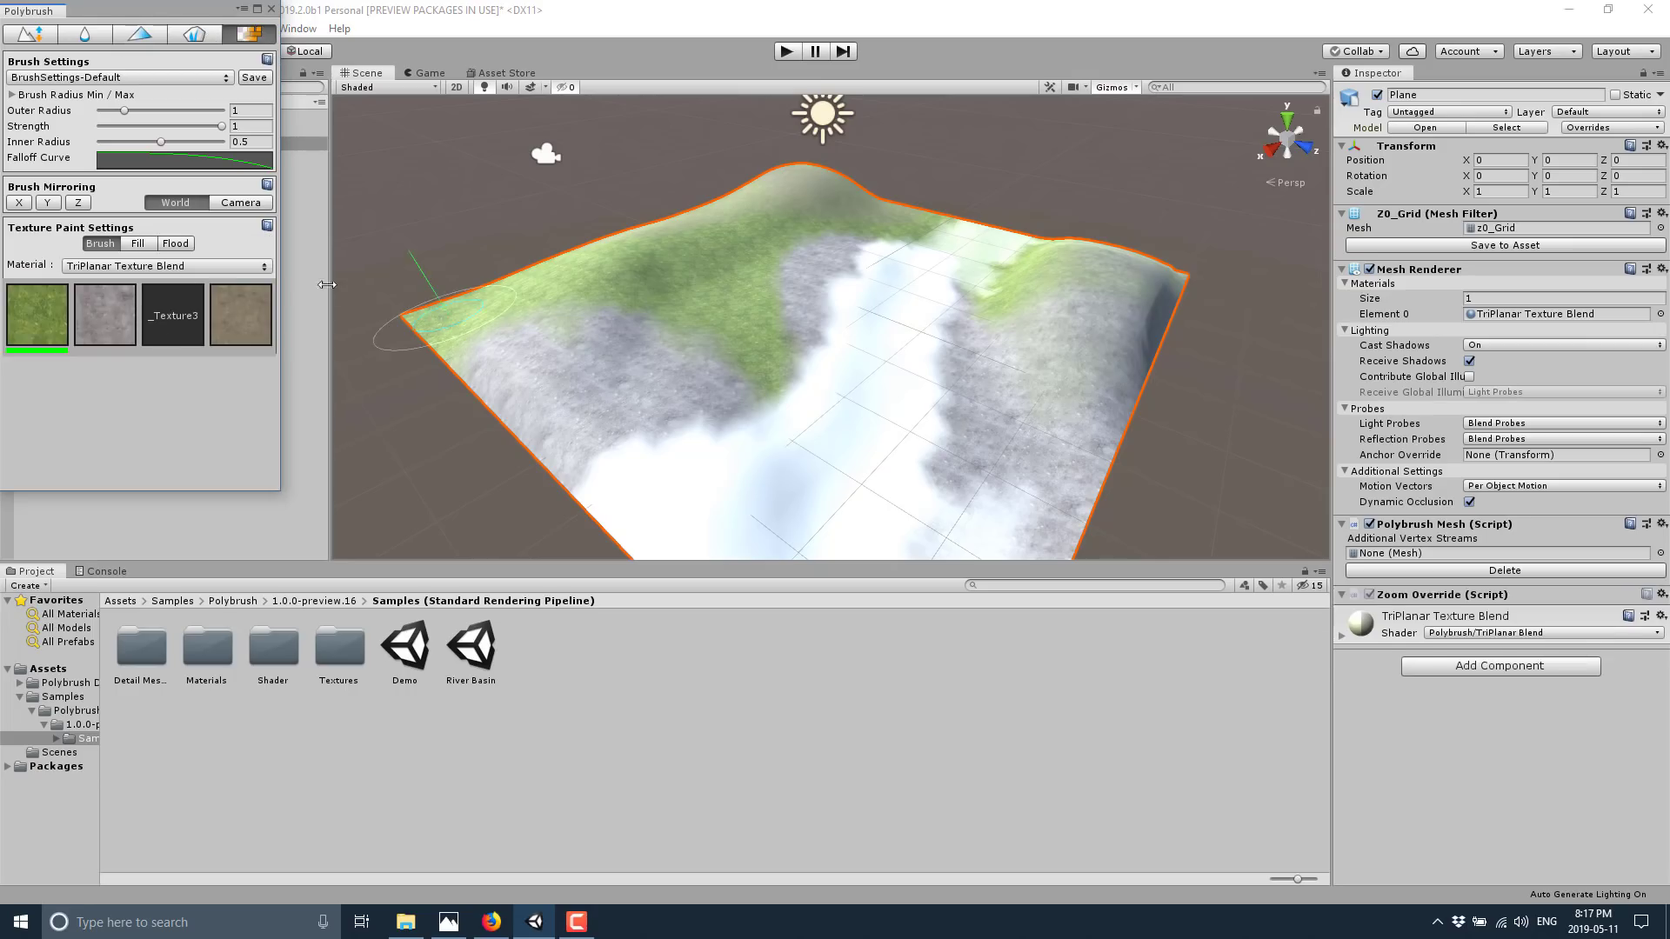
pyautogui.moveTo(895, 392)
pyautogui.mouseDown()
pyautogui.moveTo(852, 390)
pyautogui.moveTo(845, 451)
pyautogui.moveTo(746, 290)
pyautogui.moveTo(867, 364)
pyautogui.moveTo(1025, 270)
pyautogui.moveTo(977, 372)
pyautogui.mouseUp()
pyautogui.click(105, 314)
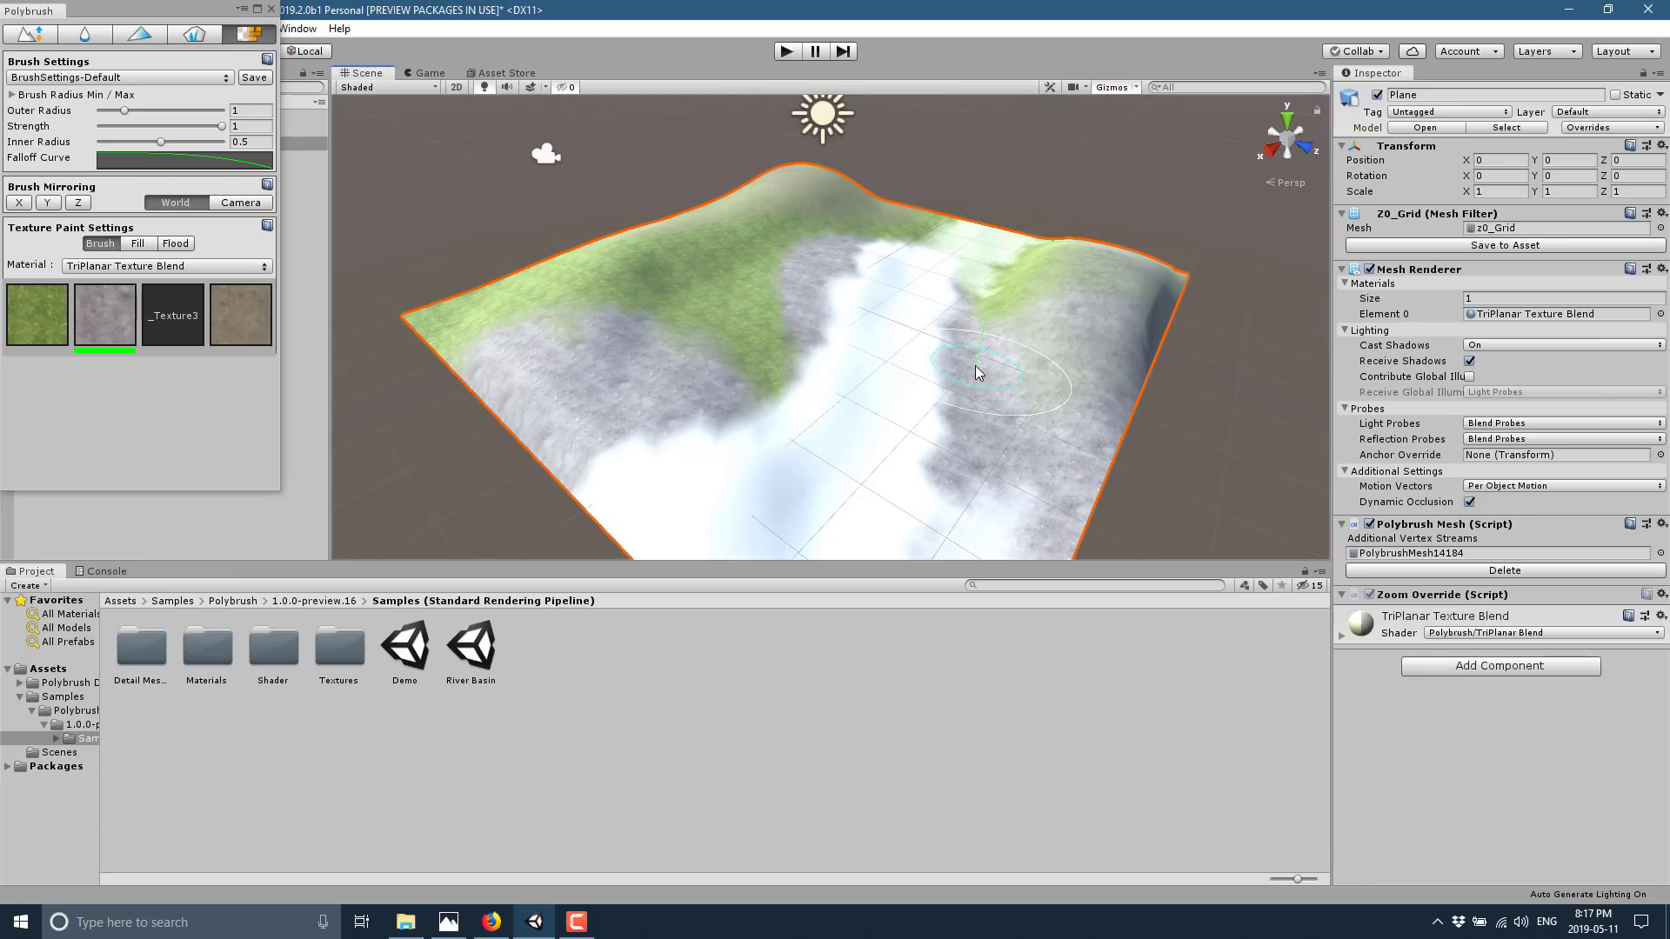
pyautogui.hotkey('ctrl', 'z')
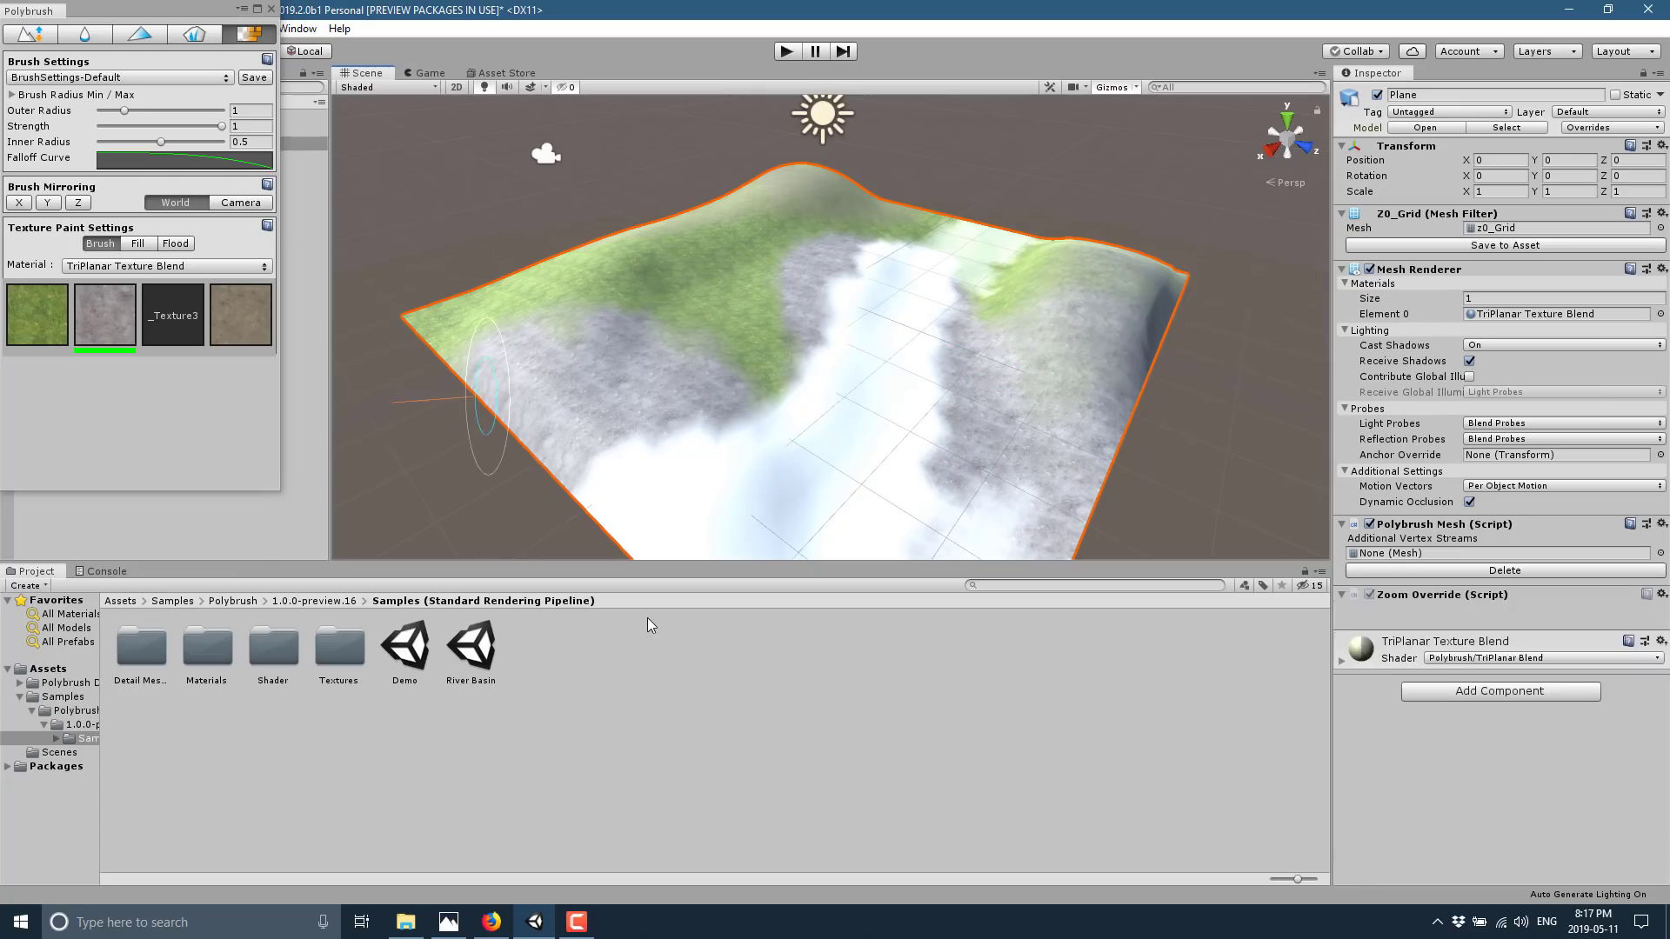
pyautogui.click(482, 927)
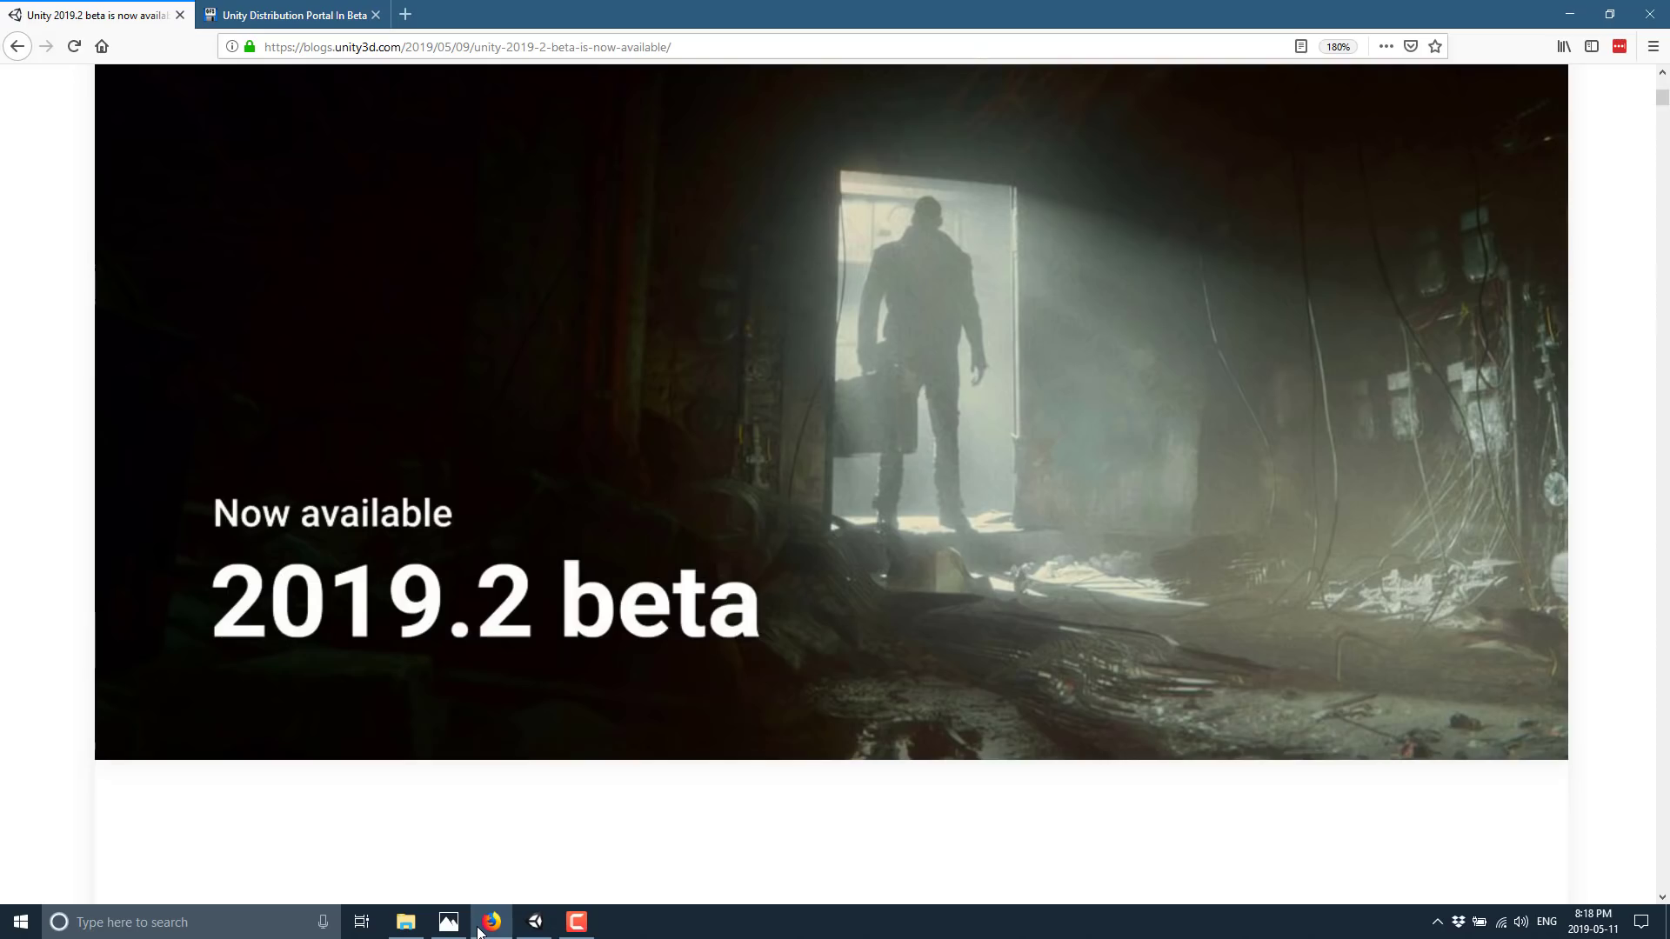
# Scroll the 2019.2 beta blog post down to the intro about Polybrush and Unity Hub availability
pyautogui.scroll(-10, 1041, 567)
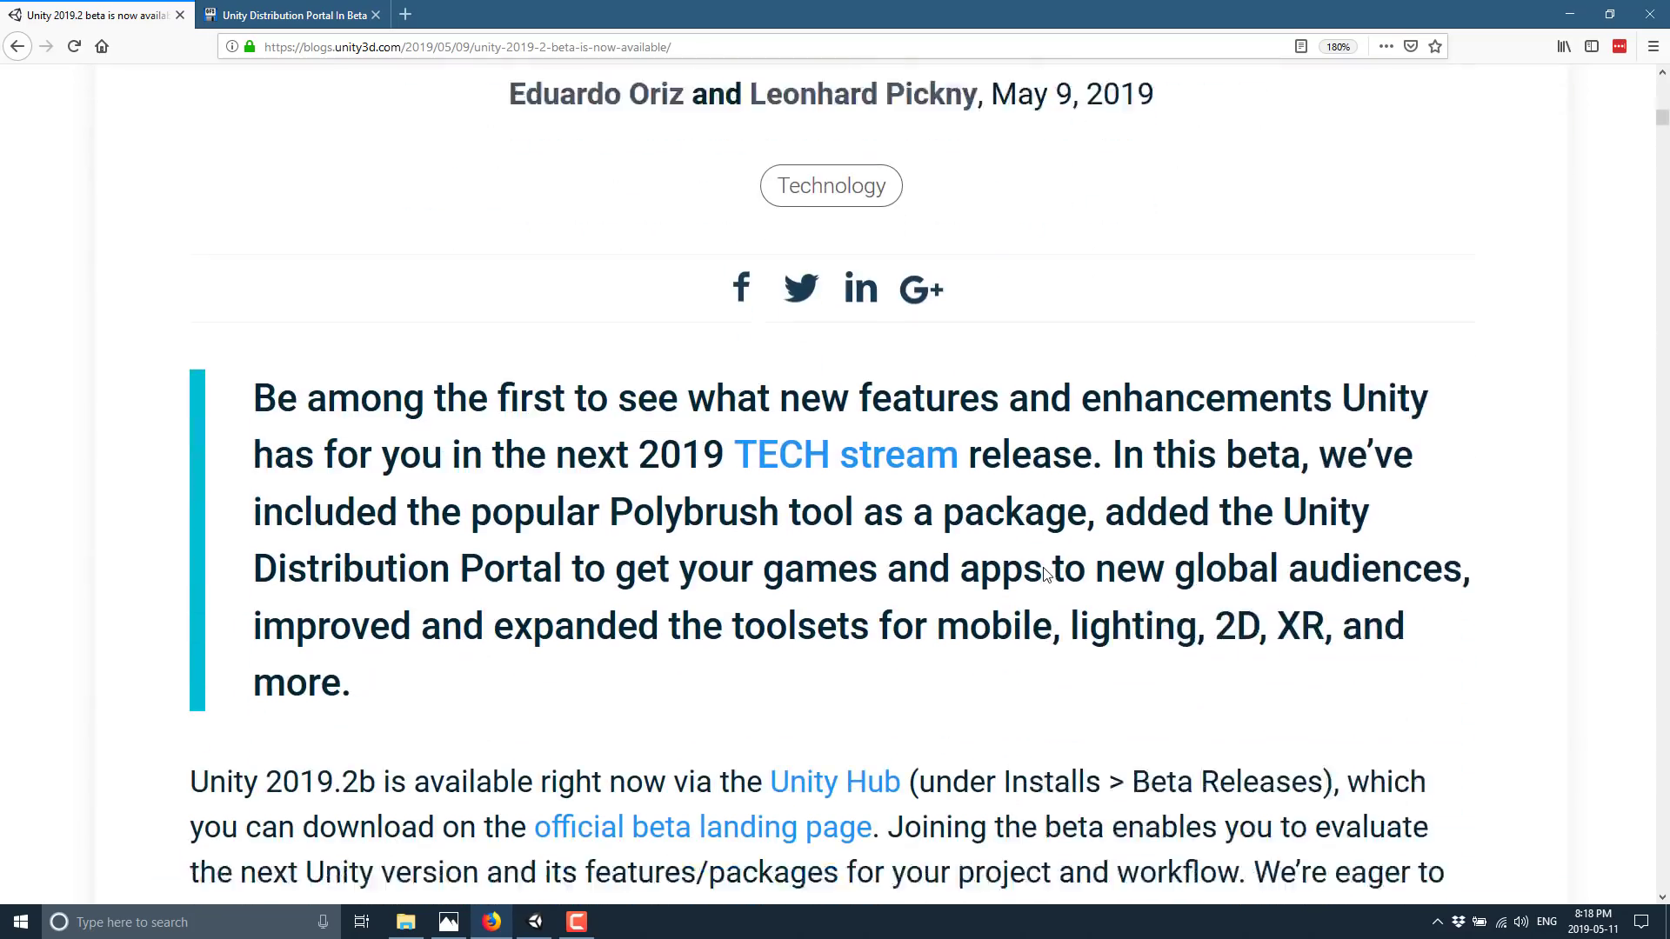
pyautogui.scroll(-5, 1044, 574)
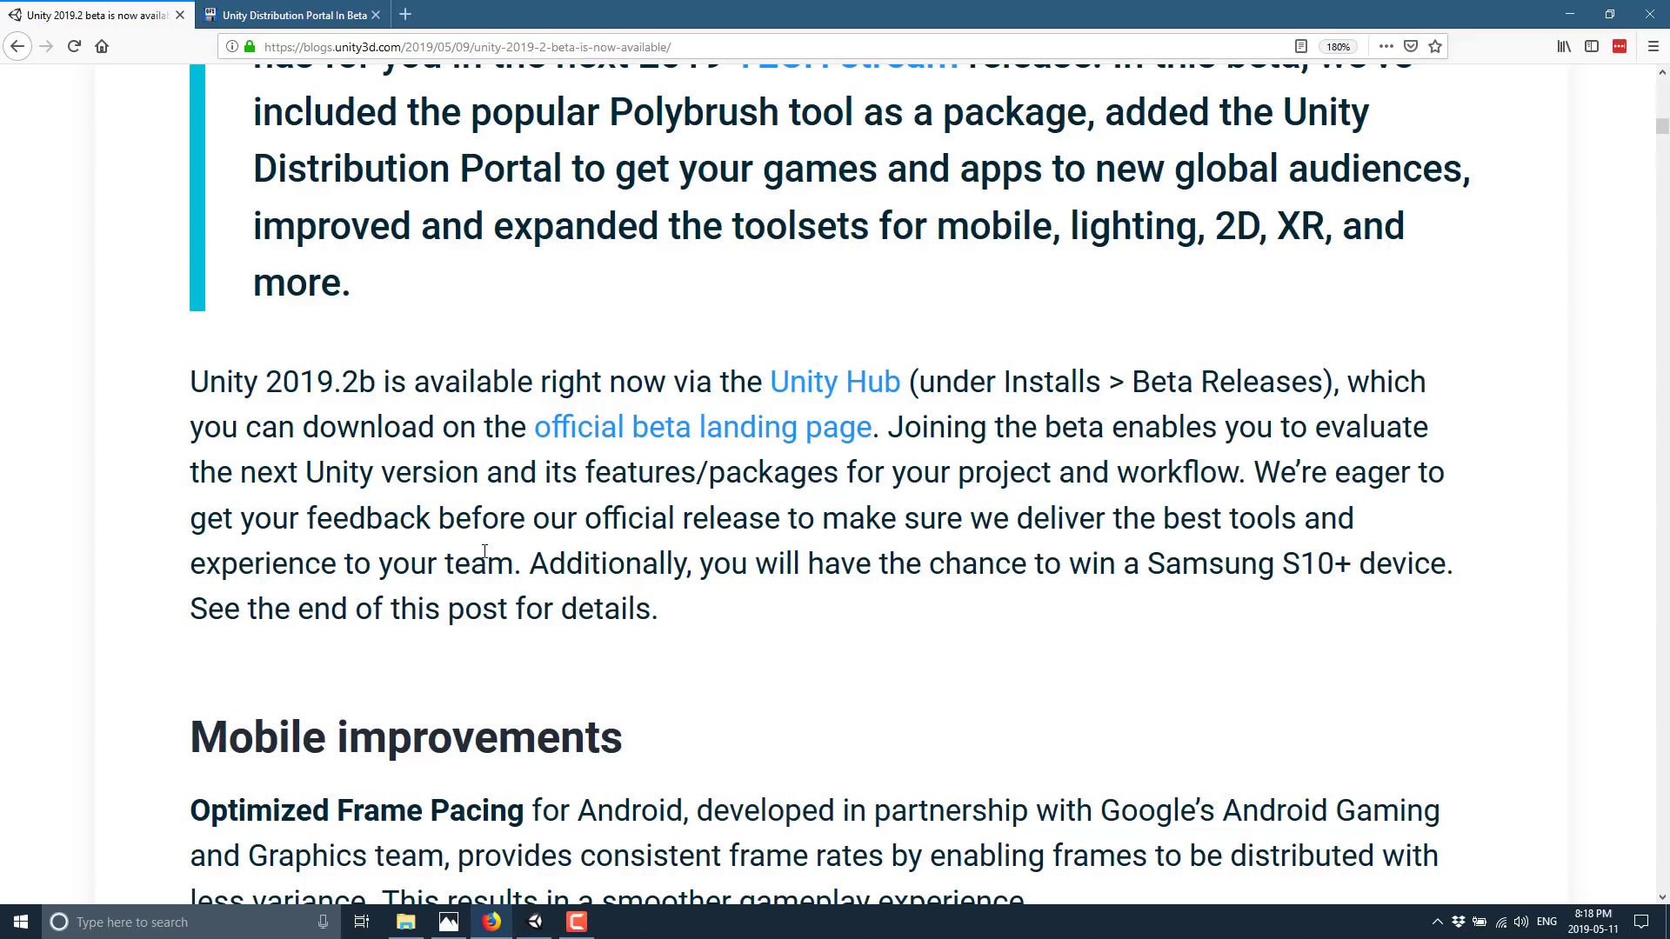
# Launch Unity Hub via Start search 'unity h' and list installed Beta Releases, showing 2019.2.0b1
pyautogui.press('super')
pyautogui.write('unity h')
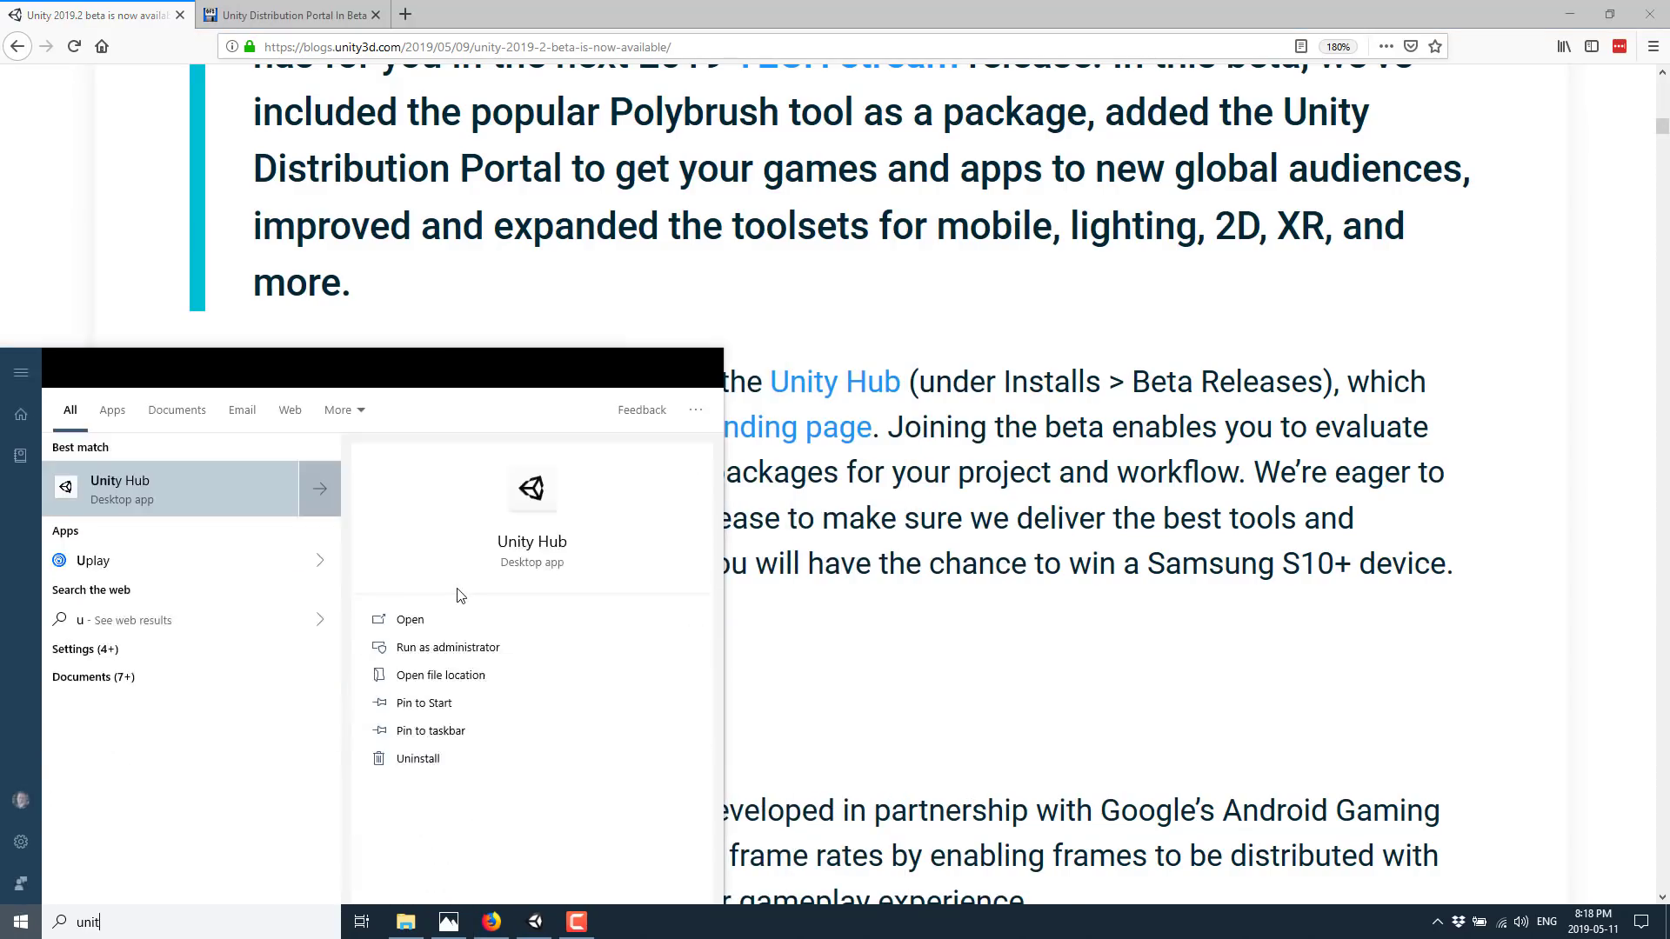
pyautogui.click(456, 587)
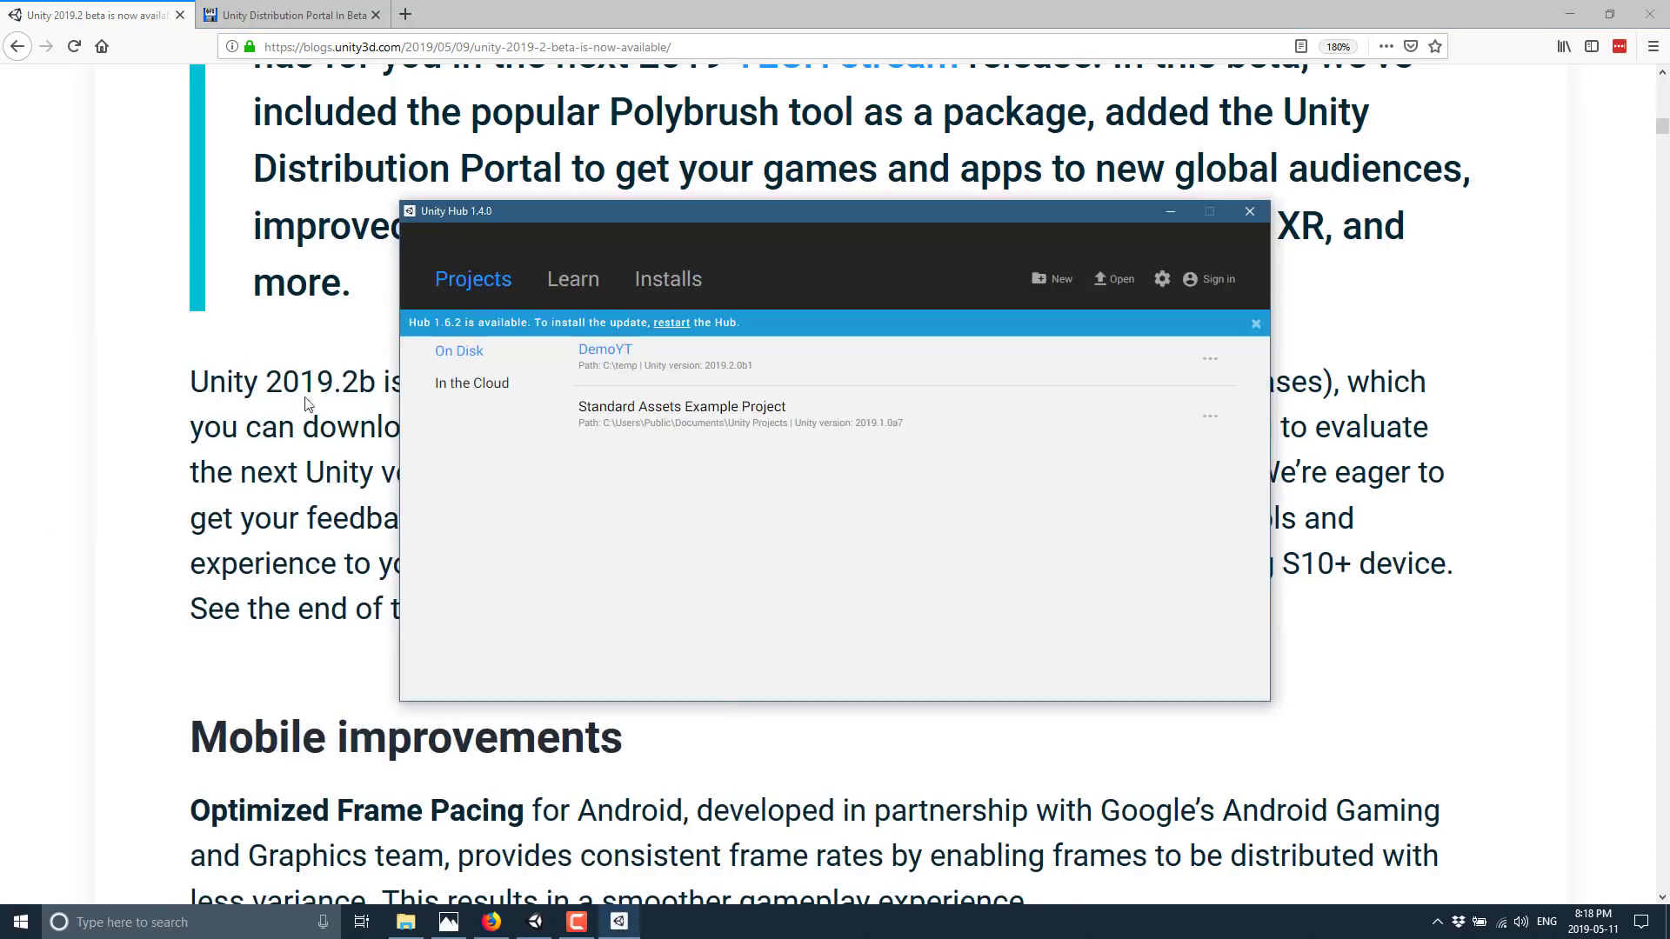
pyautogui.click(670, 278)
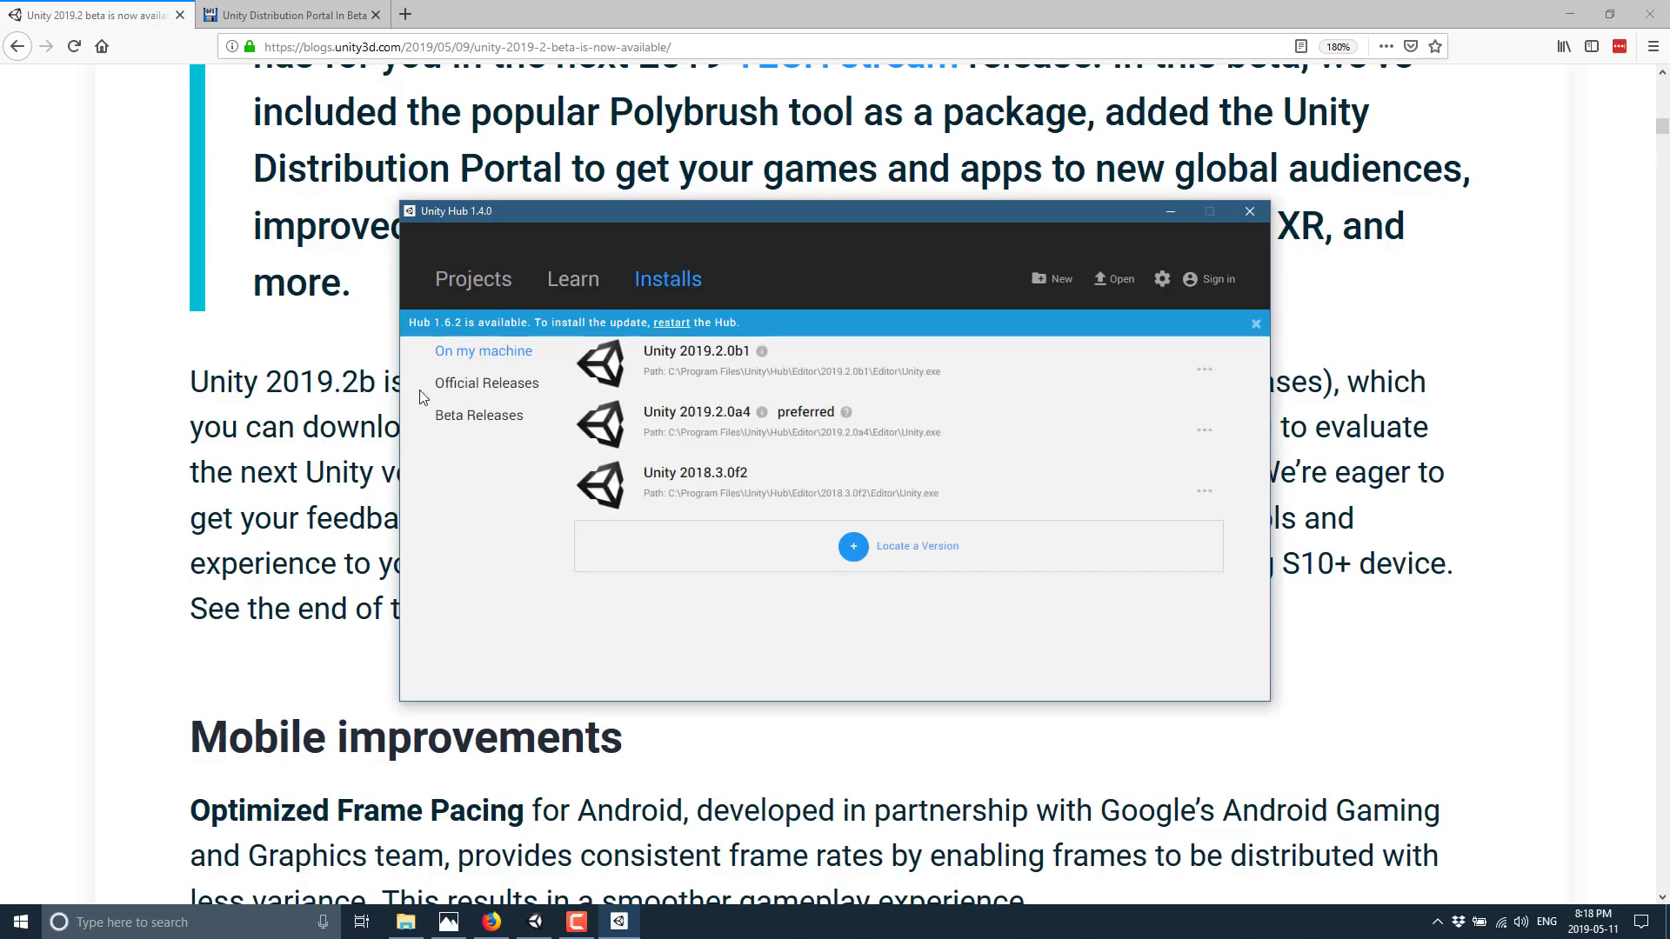
pyautogui.click(478, 417)
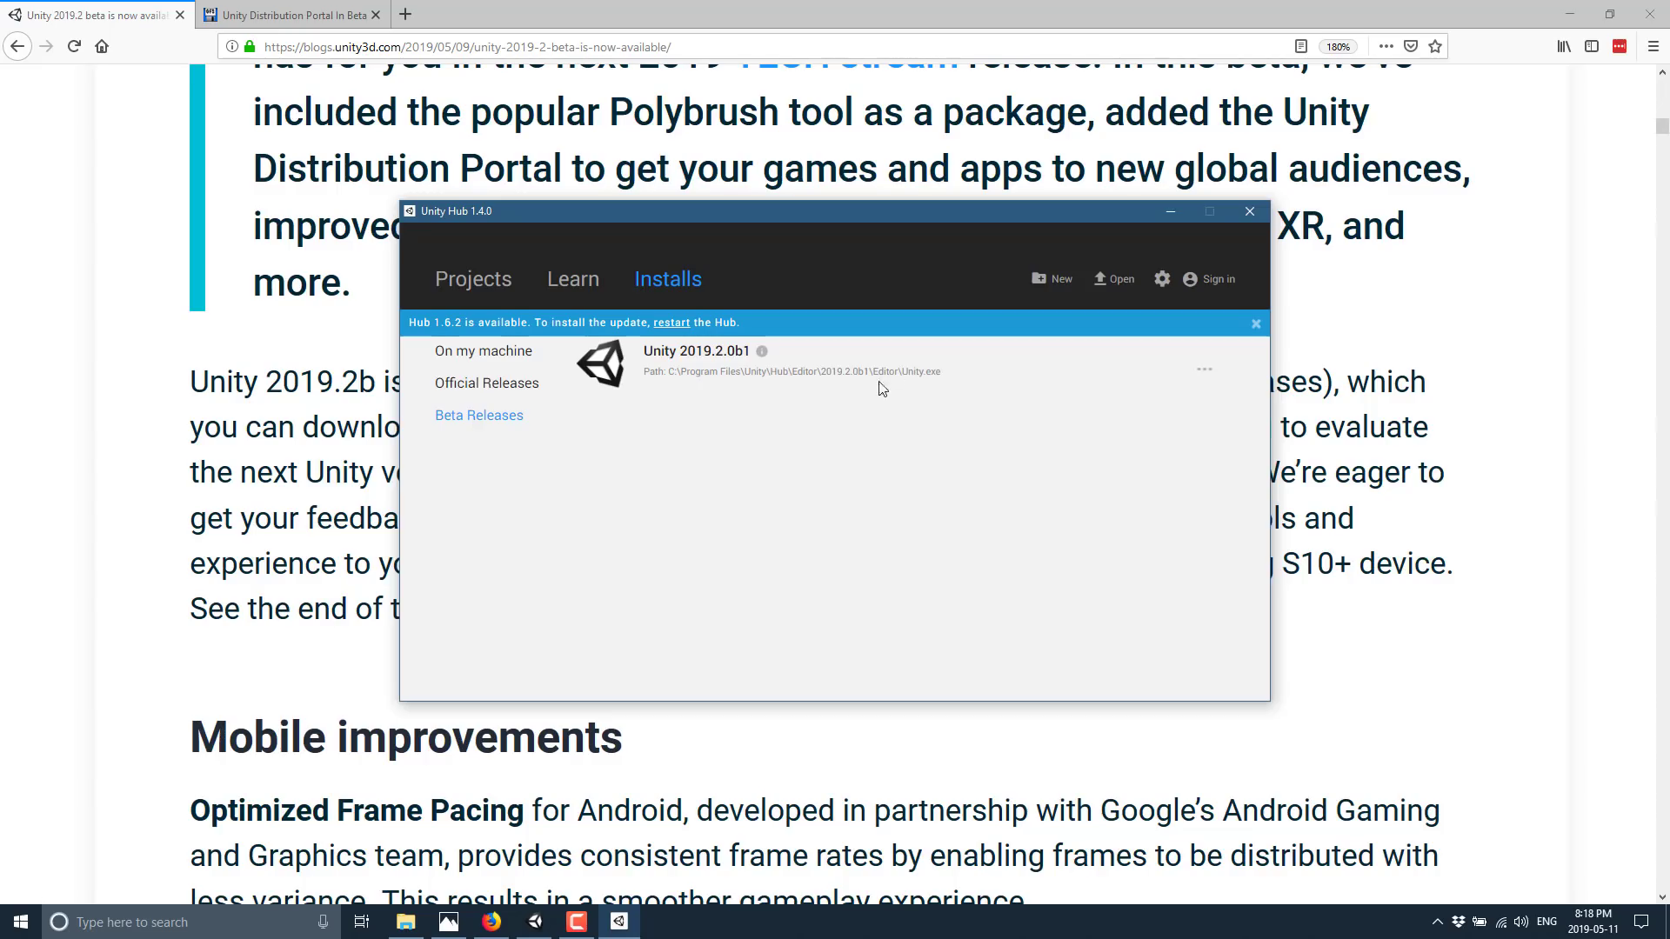
# Bring the blog post back and scroll to the Optimized Frame Pacing Android settings screenshot
pyautogui.click(1409, 546)
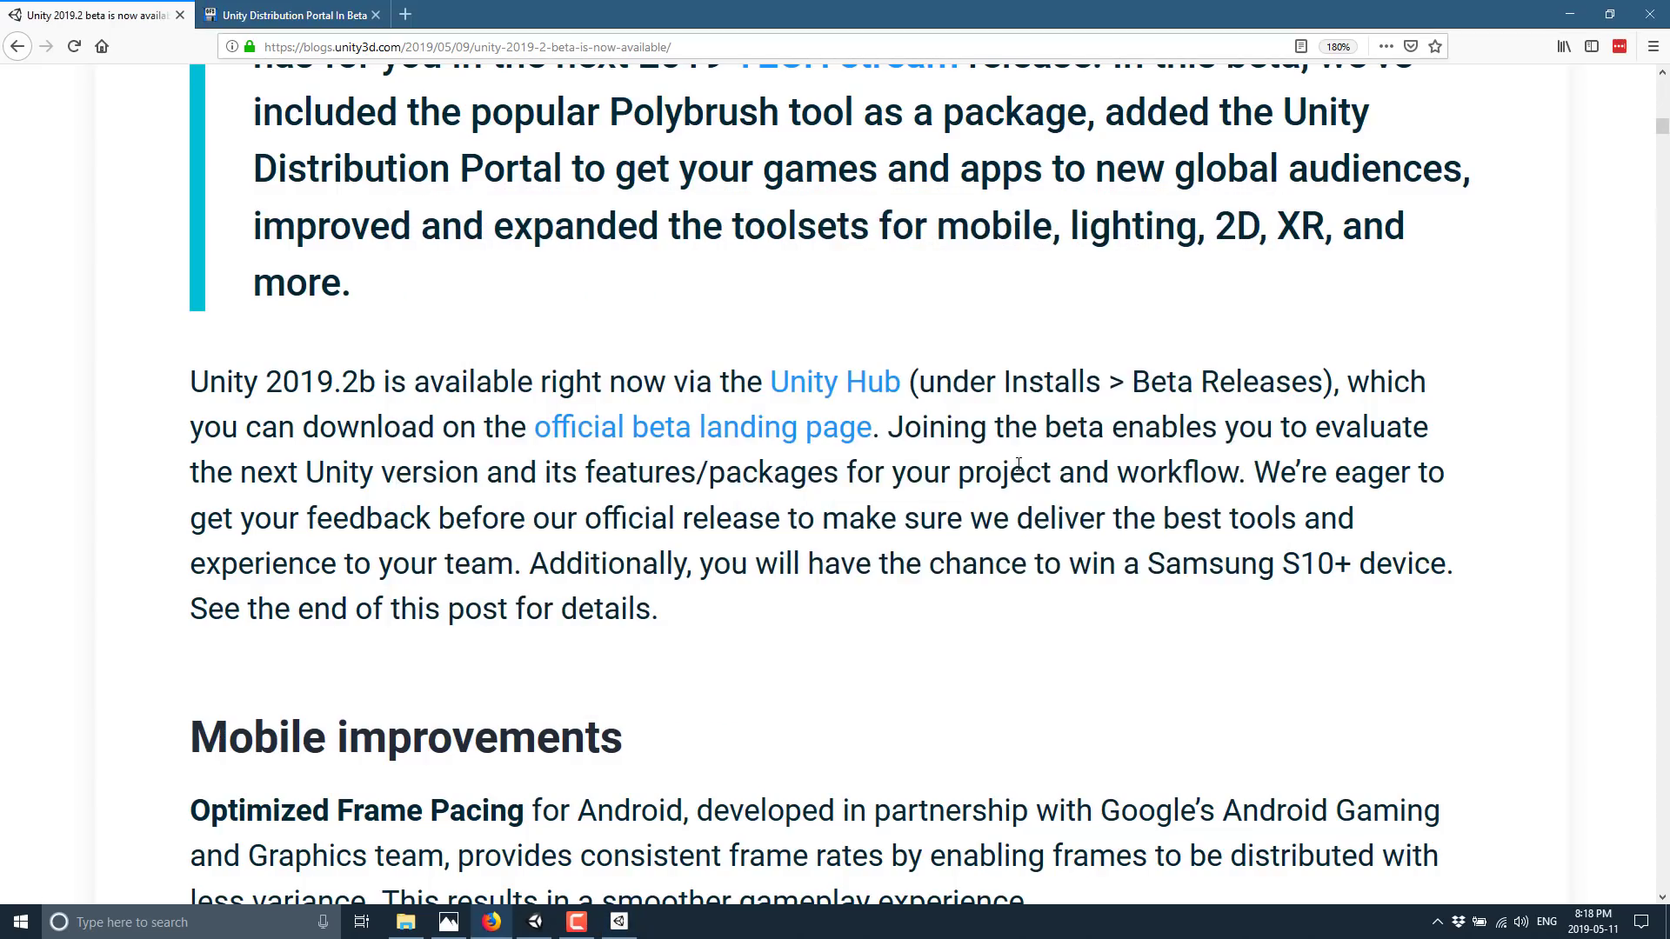
pyautogui.scroll(-8, 1018, 464)
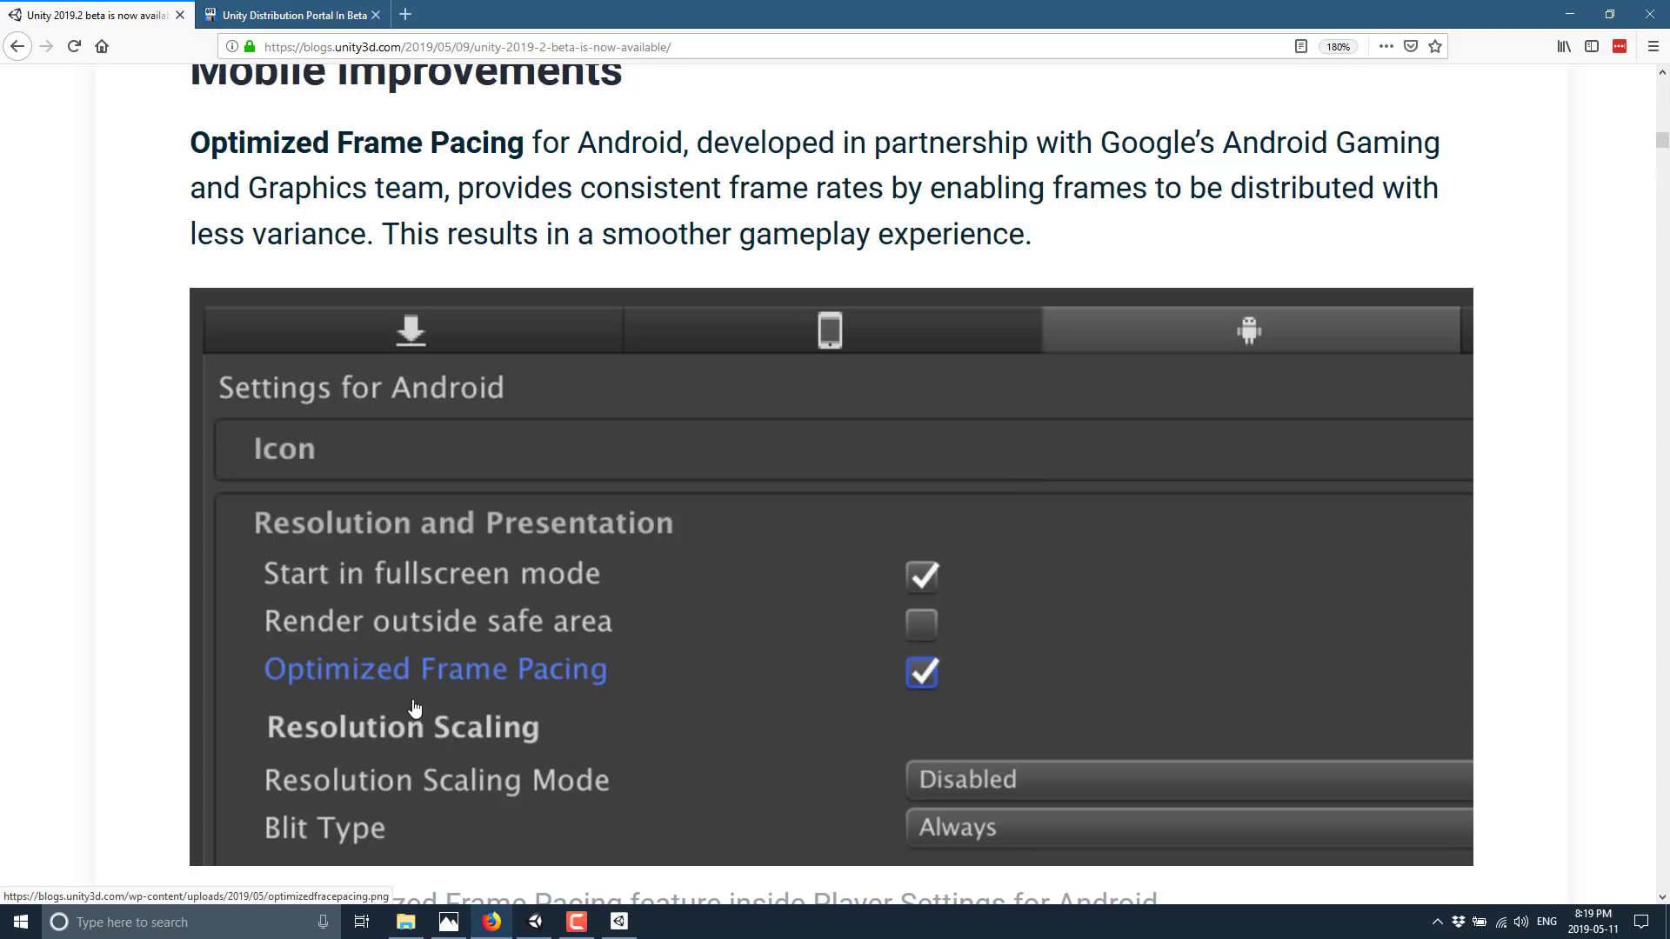
# Scroll the blog down to the Screen.cutouts paragraph and its safe-area code example
pyautogui.scroll(-3, 666, 665)
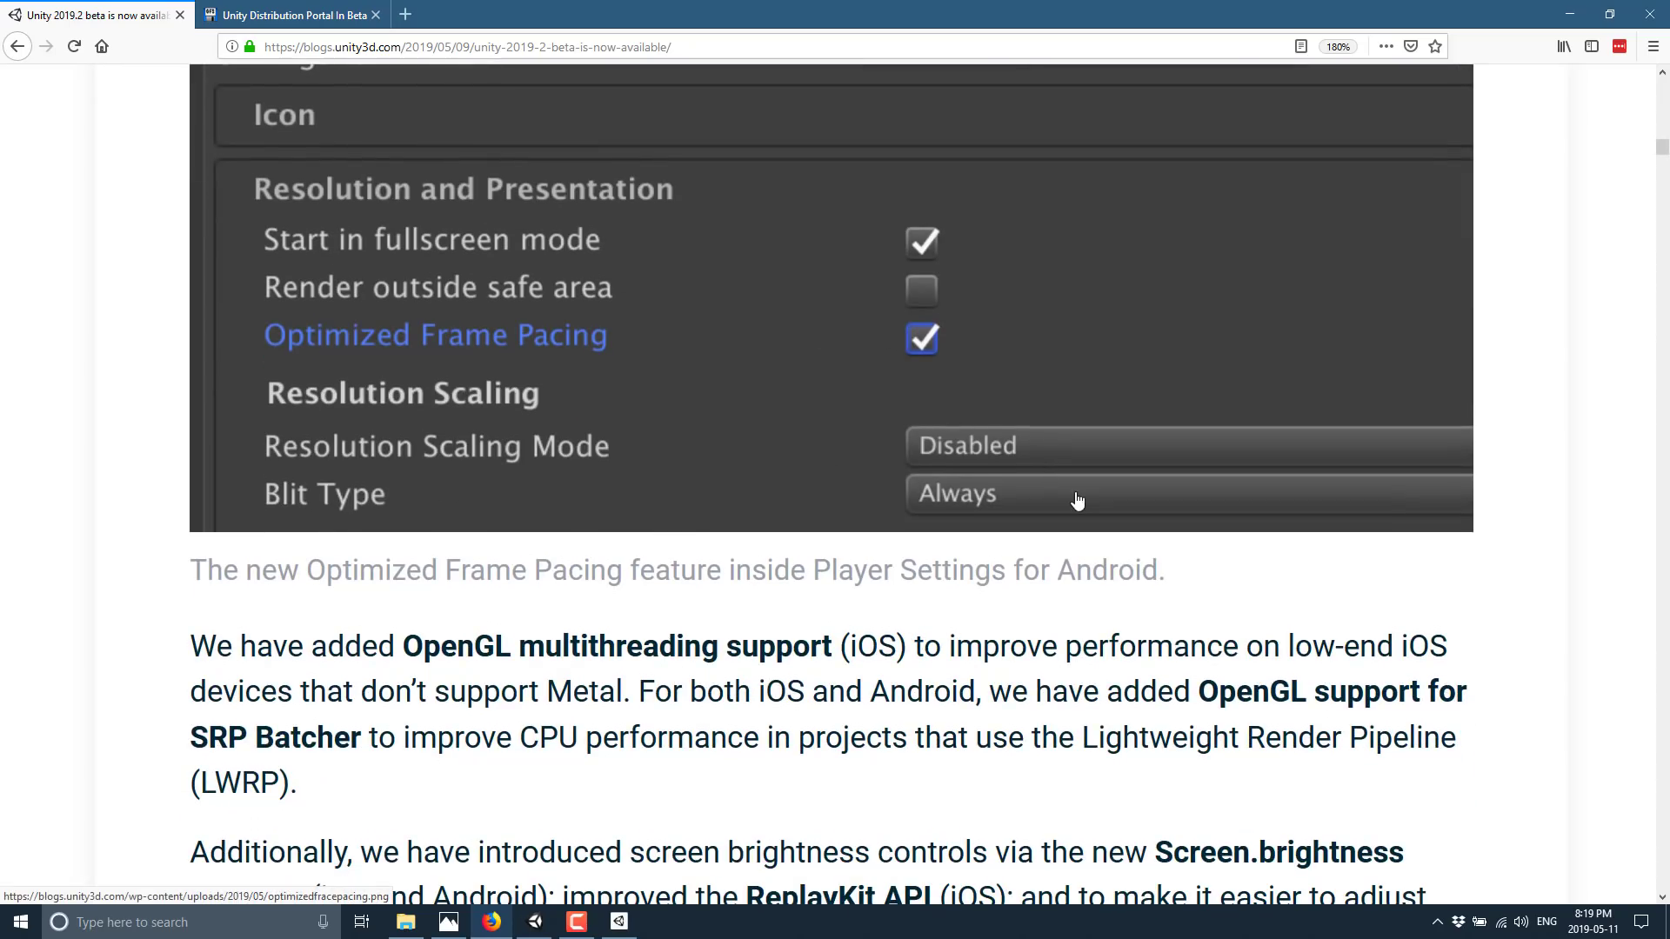
pyautogui.scroll(-3, 1079, 498)
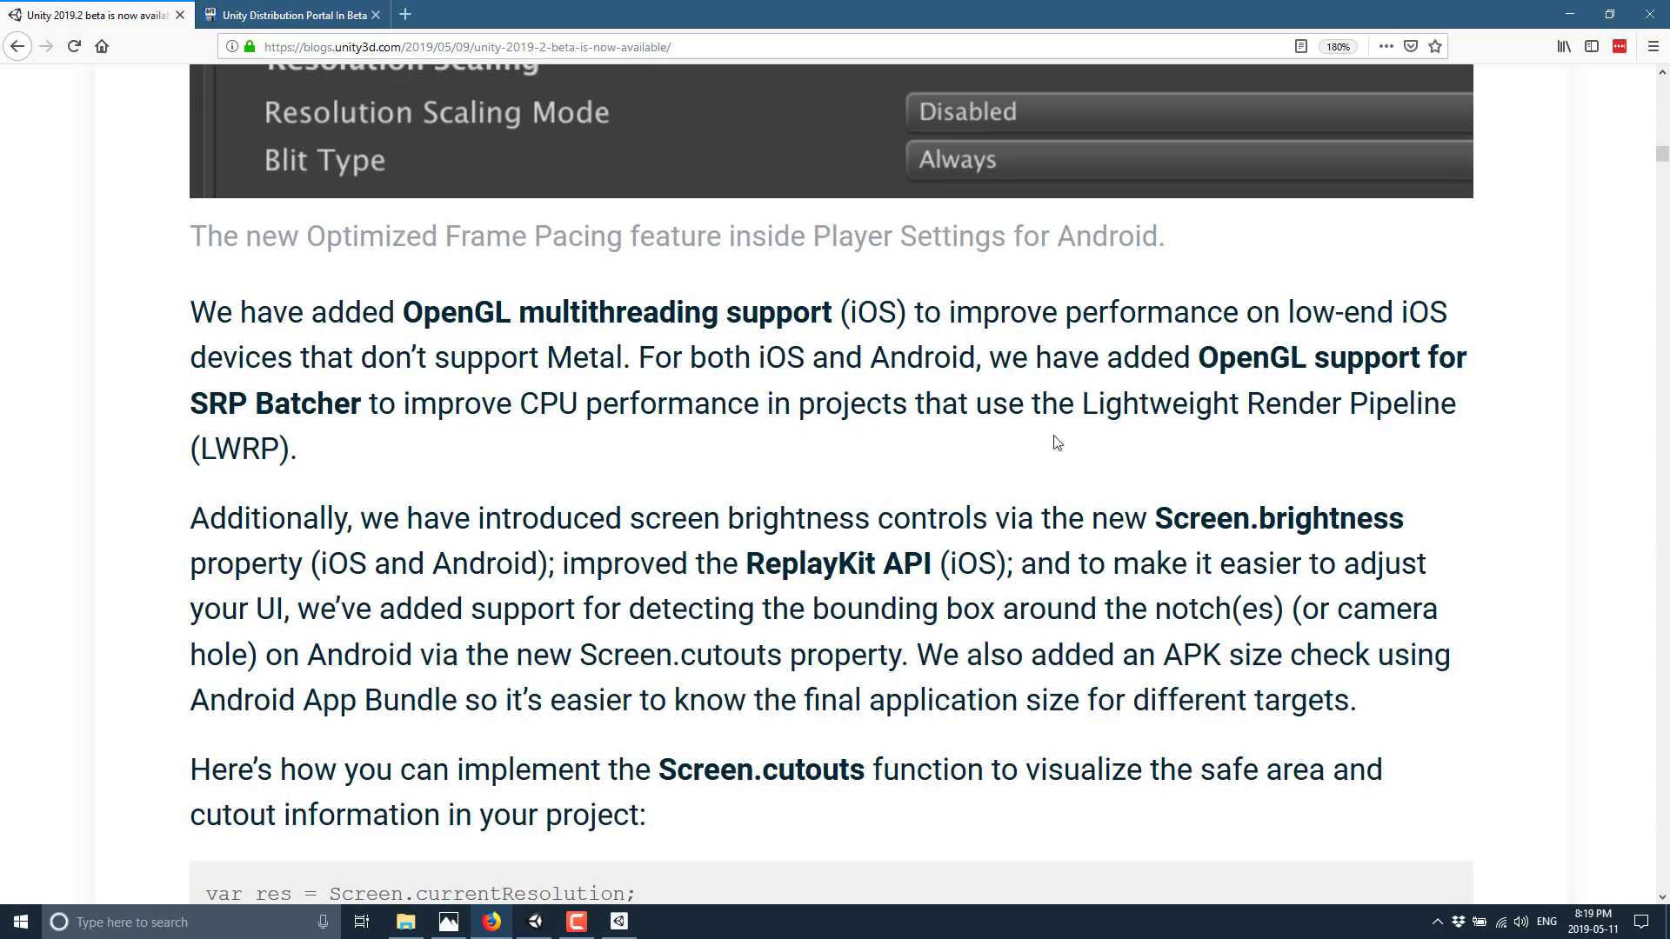
pyautogui.scroll(-4, 1096, 440)
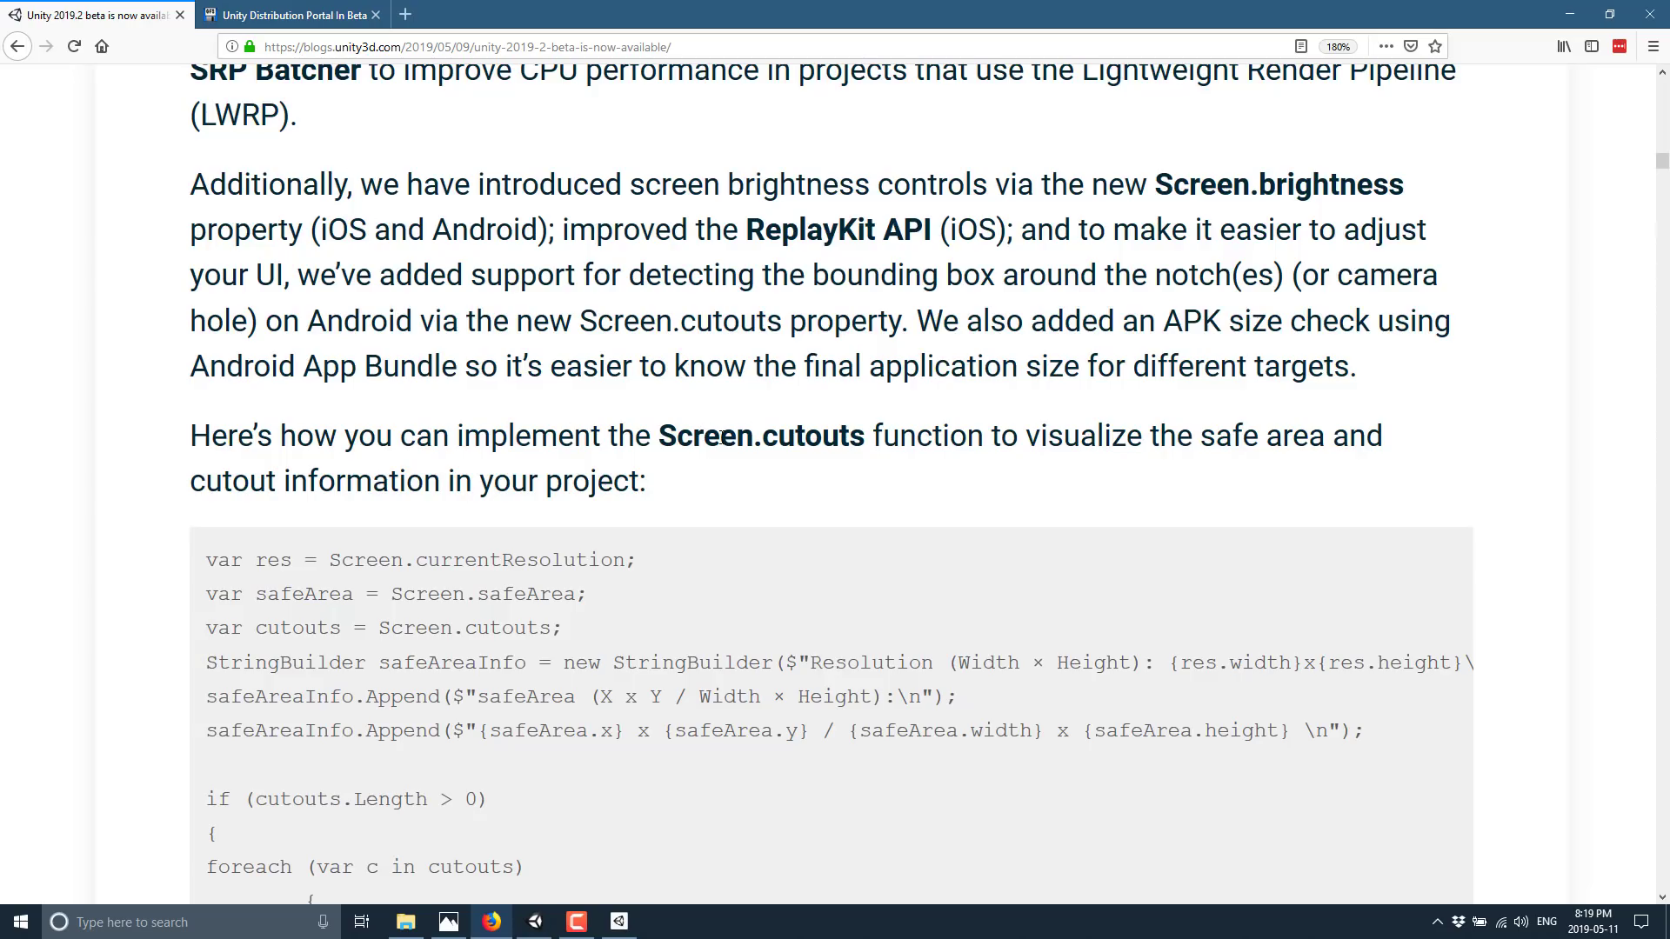
# Scroll past the App Bundle size check and Polybrush video to the LWRP 2D features section
pyautogui.scroll(-10, 709, 418)
pyautogui.scroll(-3, 722, 436)
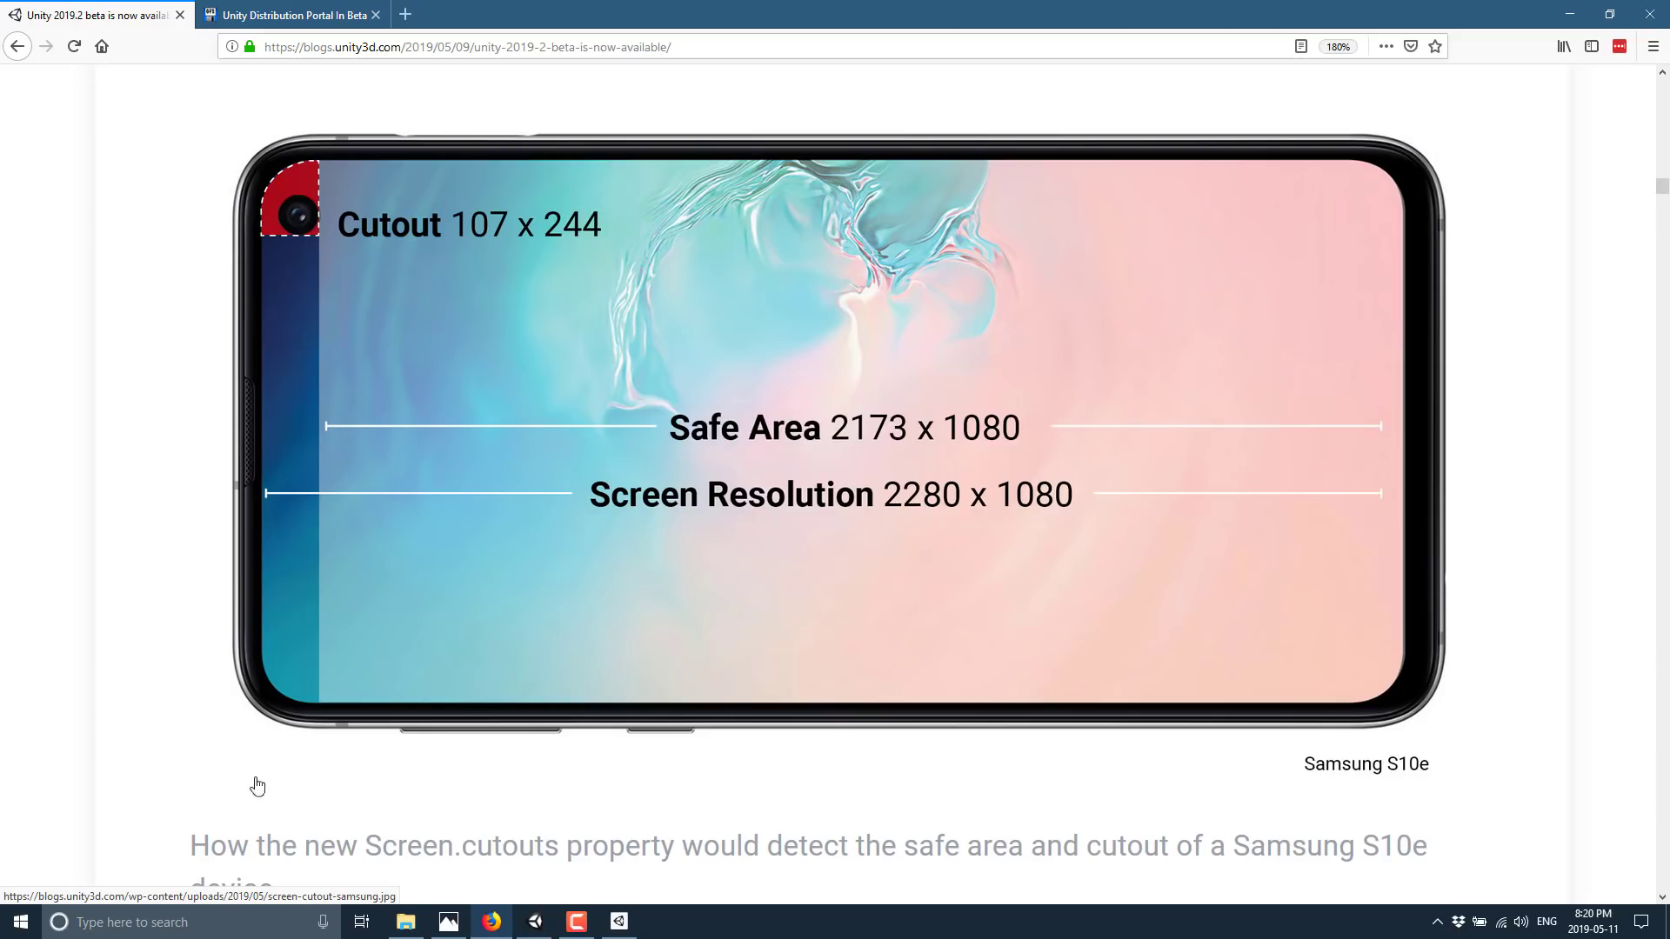
pyautogui.scroll(-10, 789, 576)
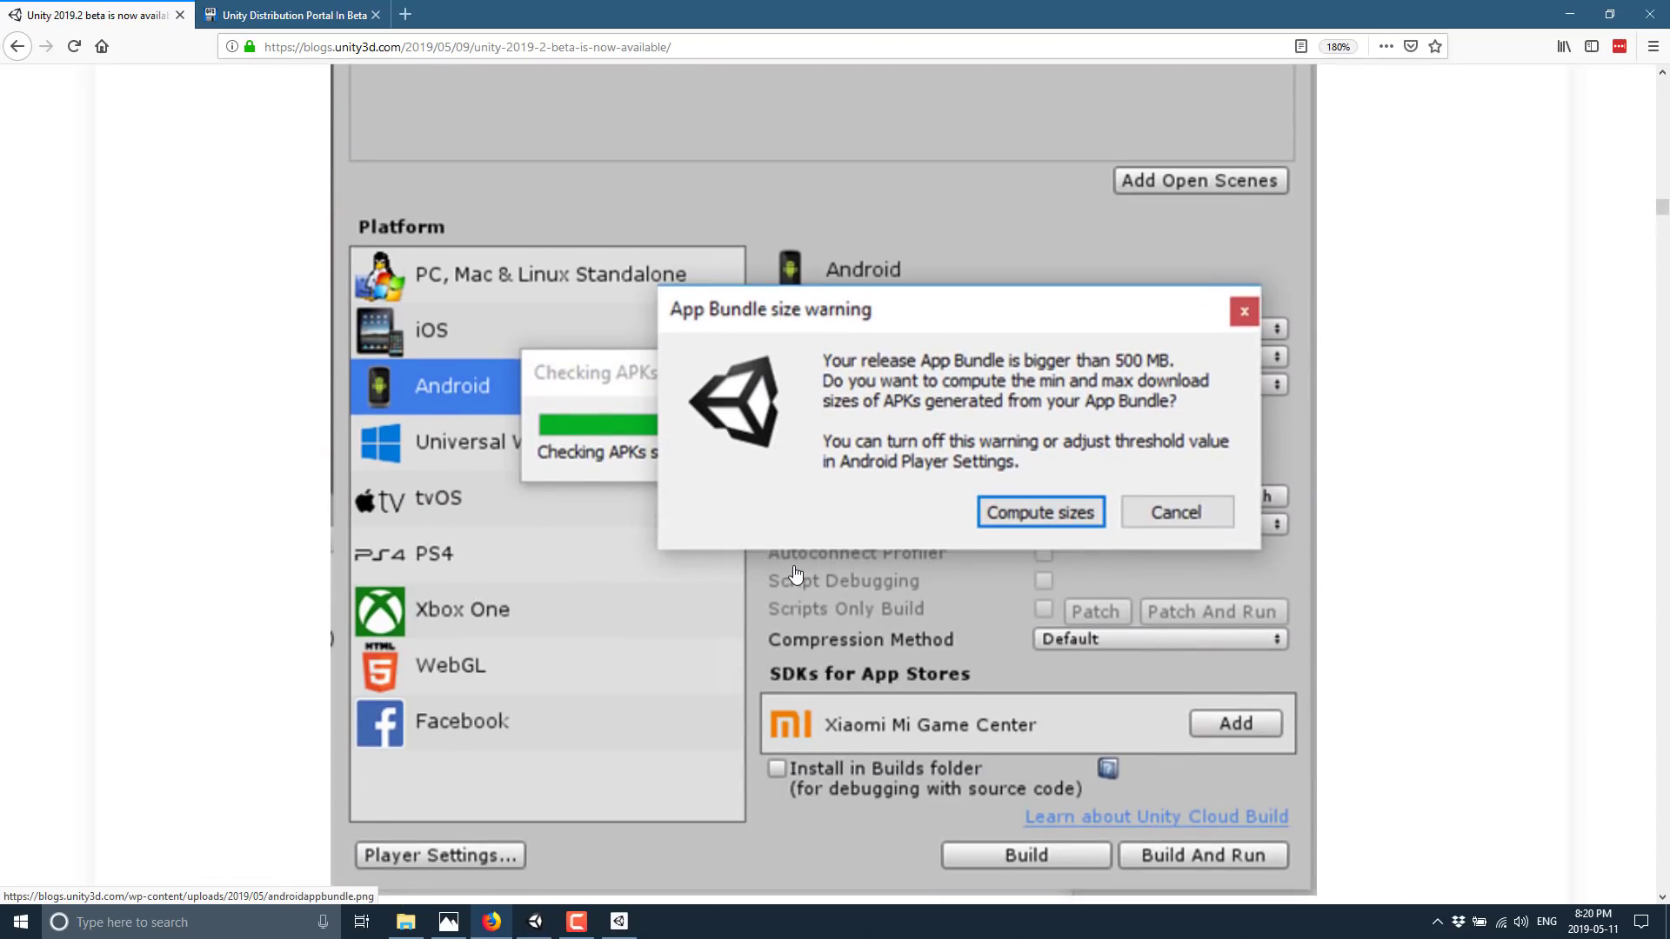
pyautogui.scroll(2, 1209, 561)
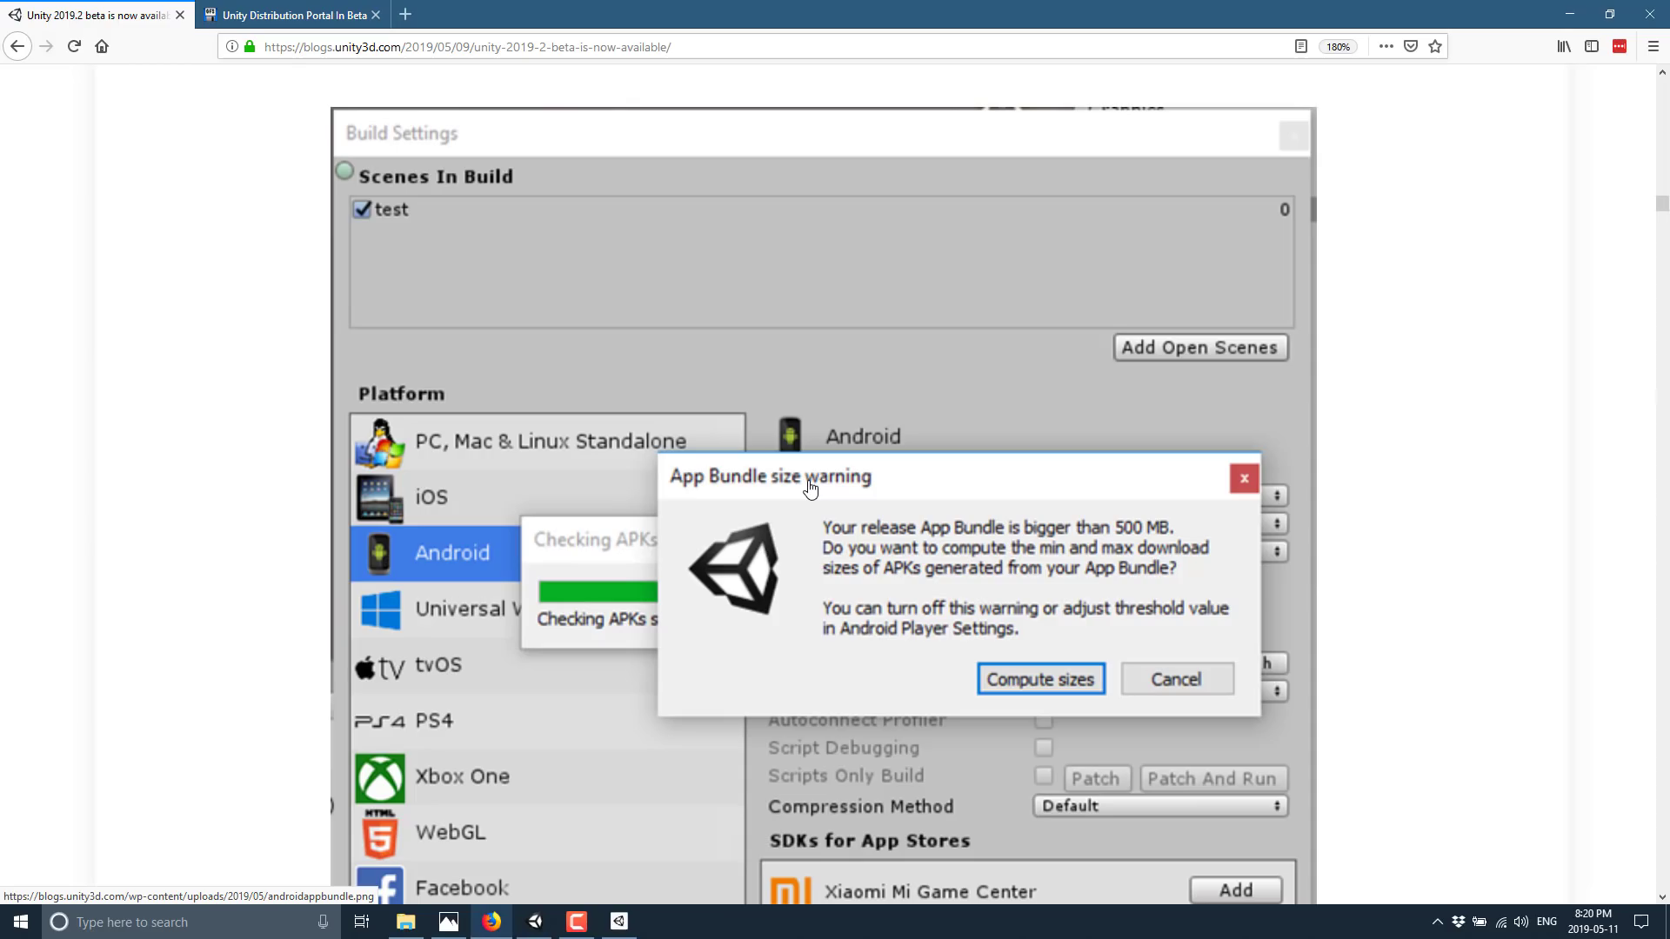
pyautogui.scroll(-8, 869, 496)
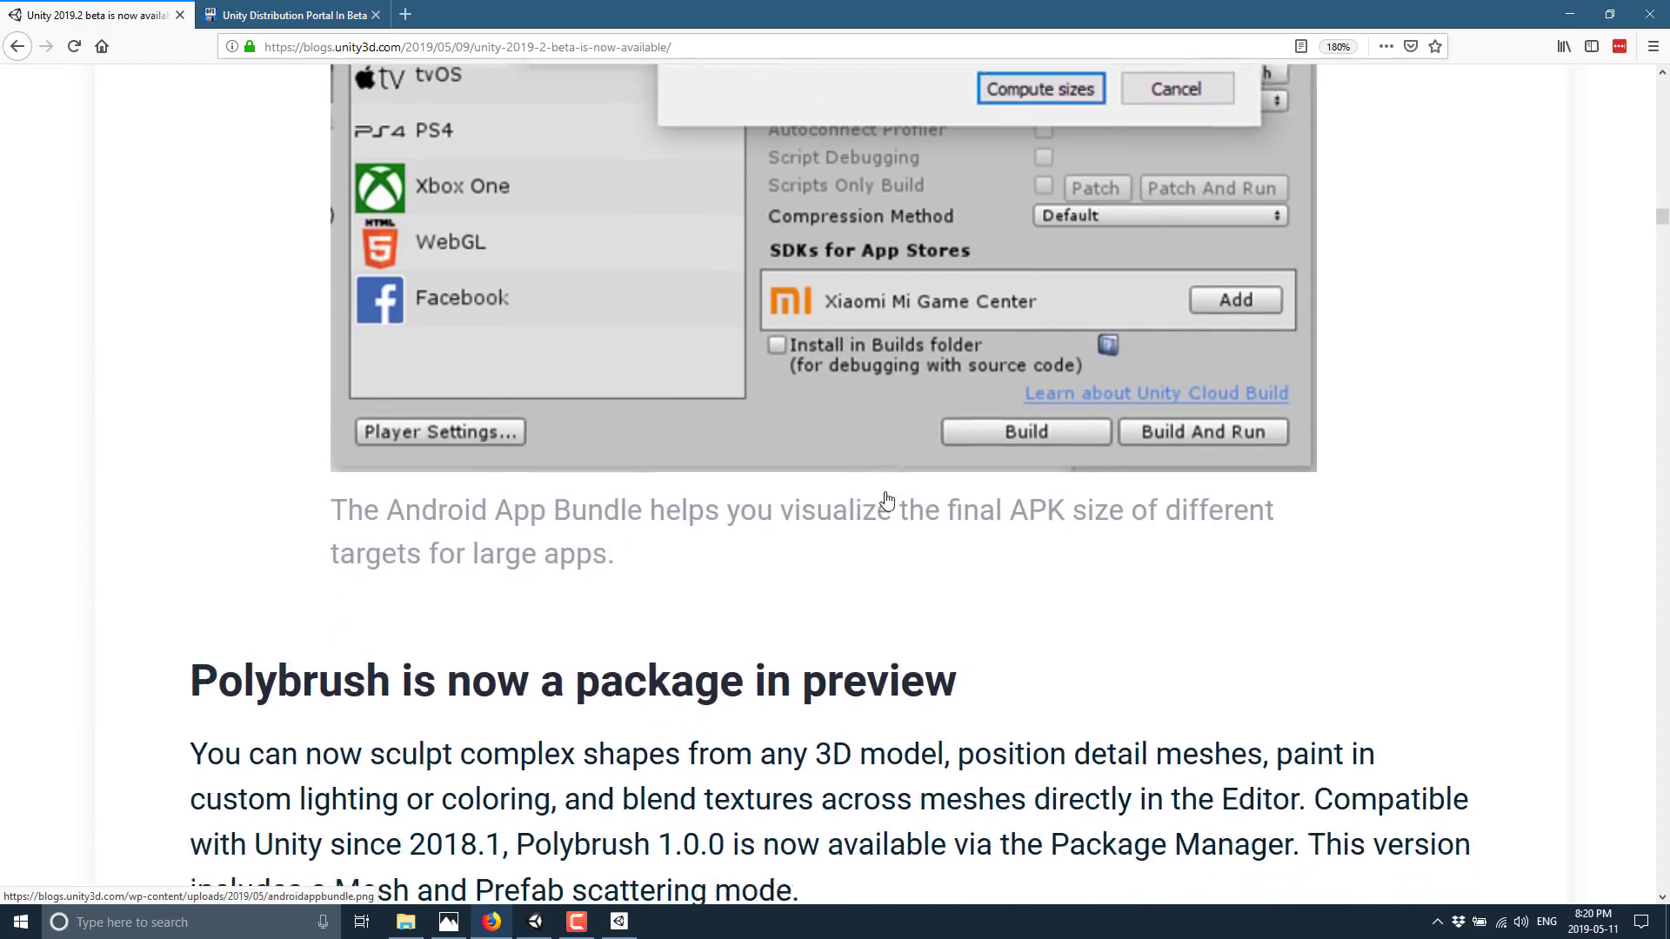
pyautogui.scroll(-4, 888, 498)
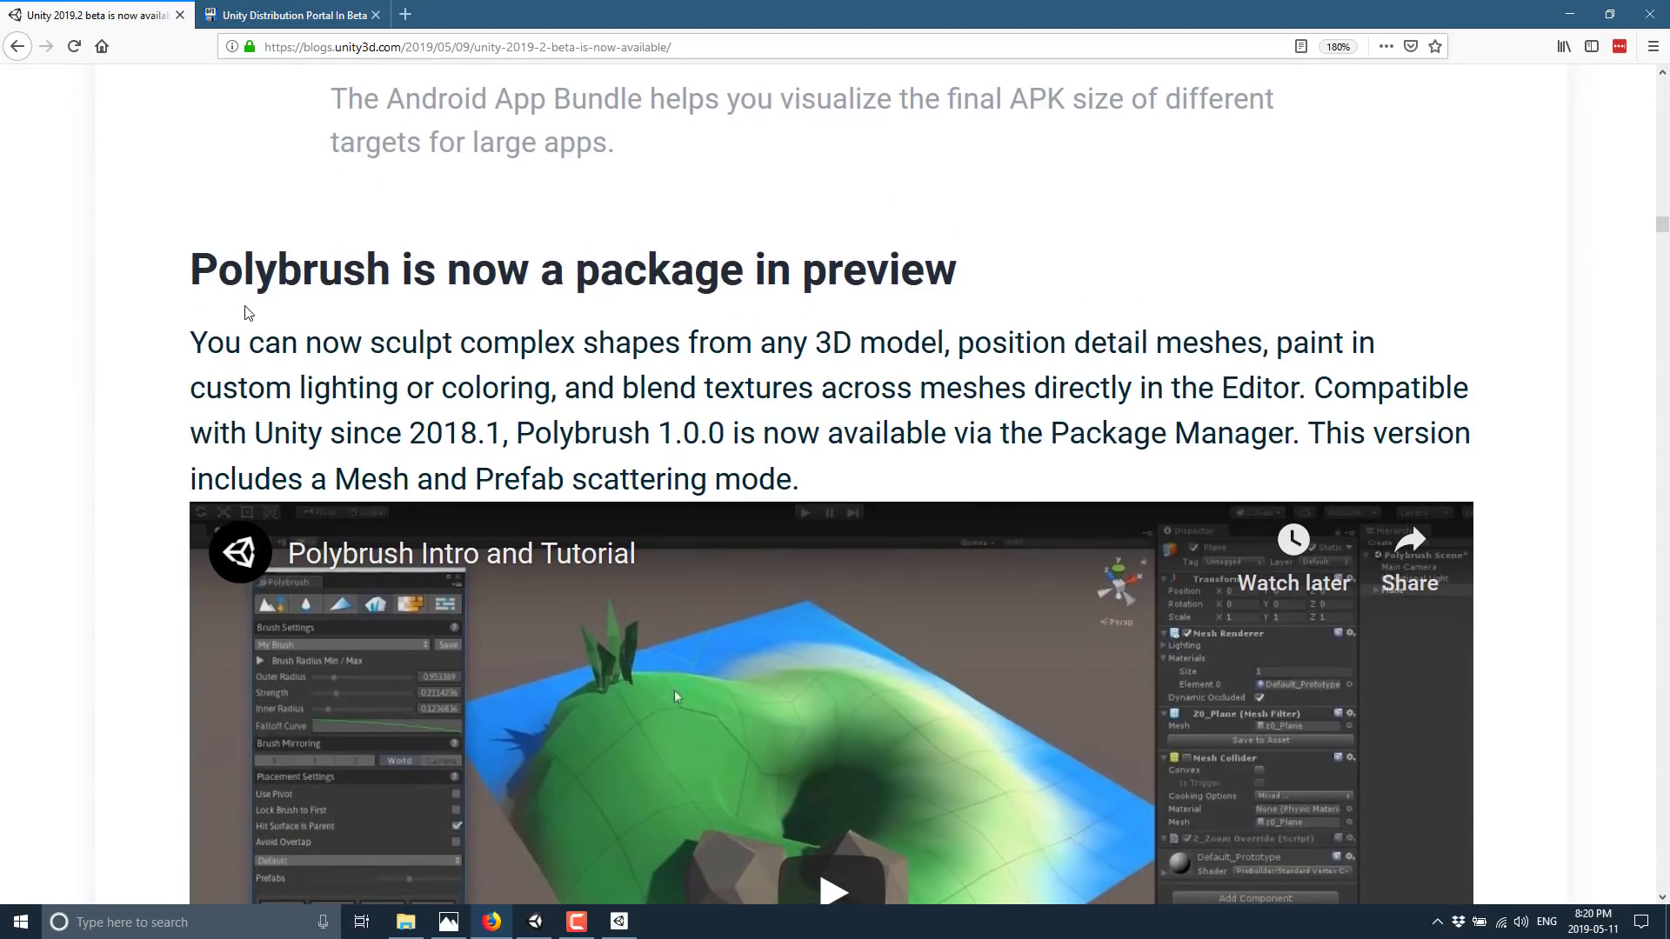
pyautogui.scroll(-2, 935, 296)
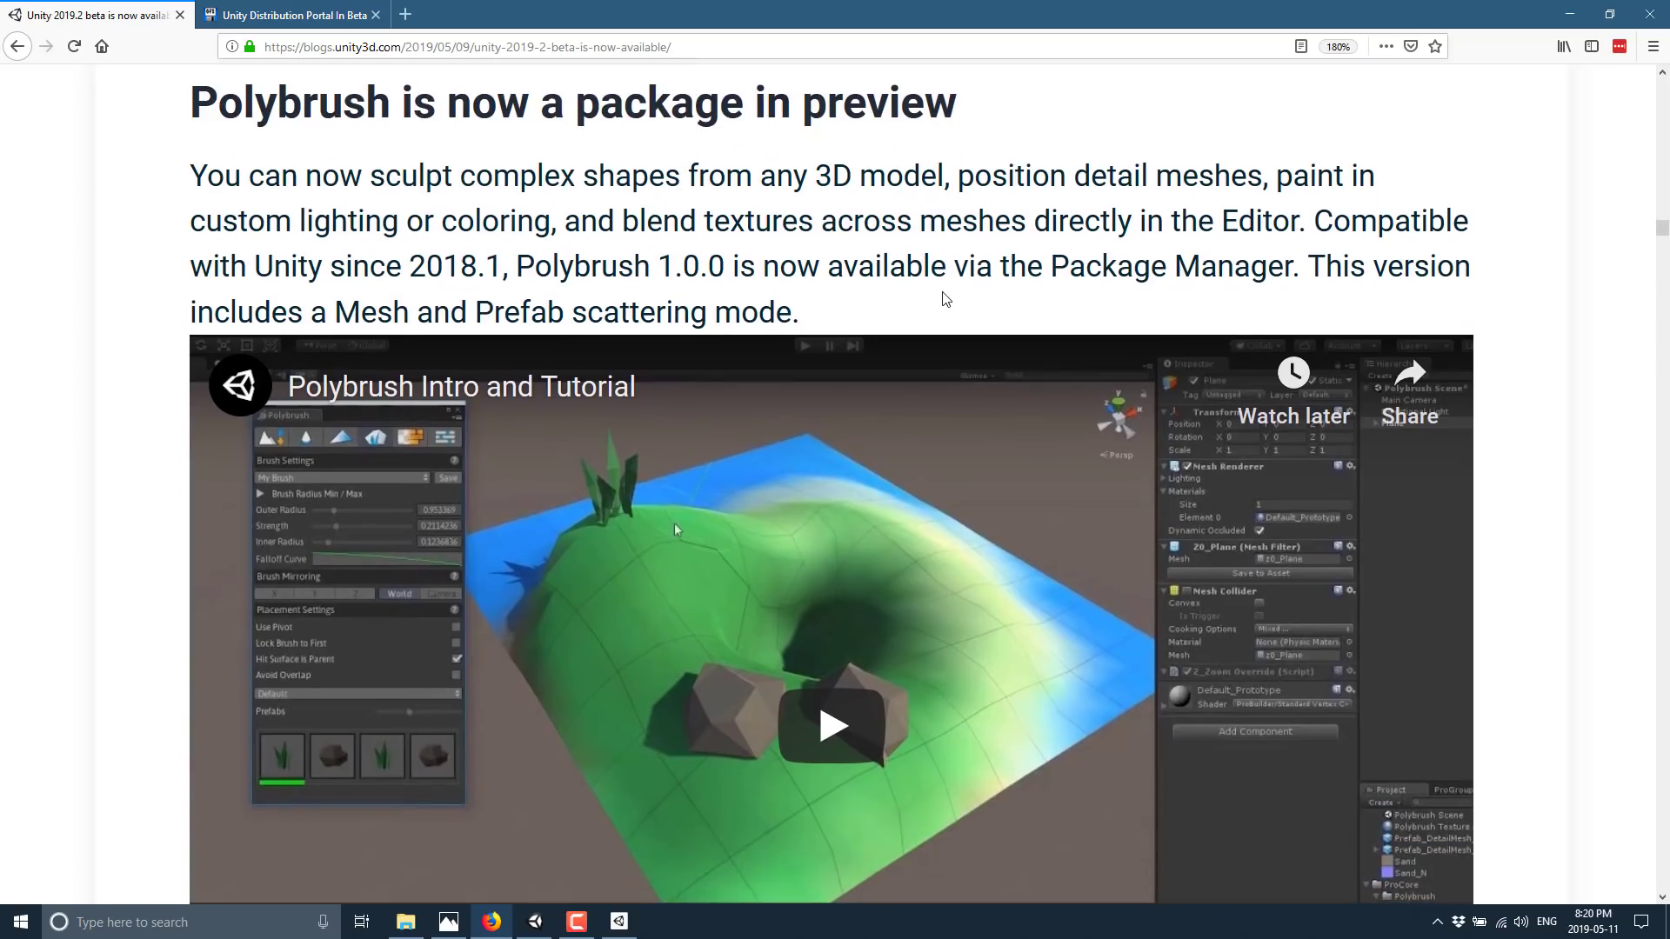
pyautogui.scroll(-4, 945, 299)
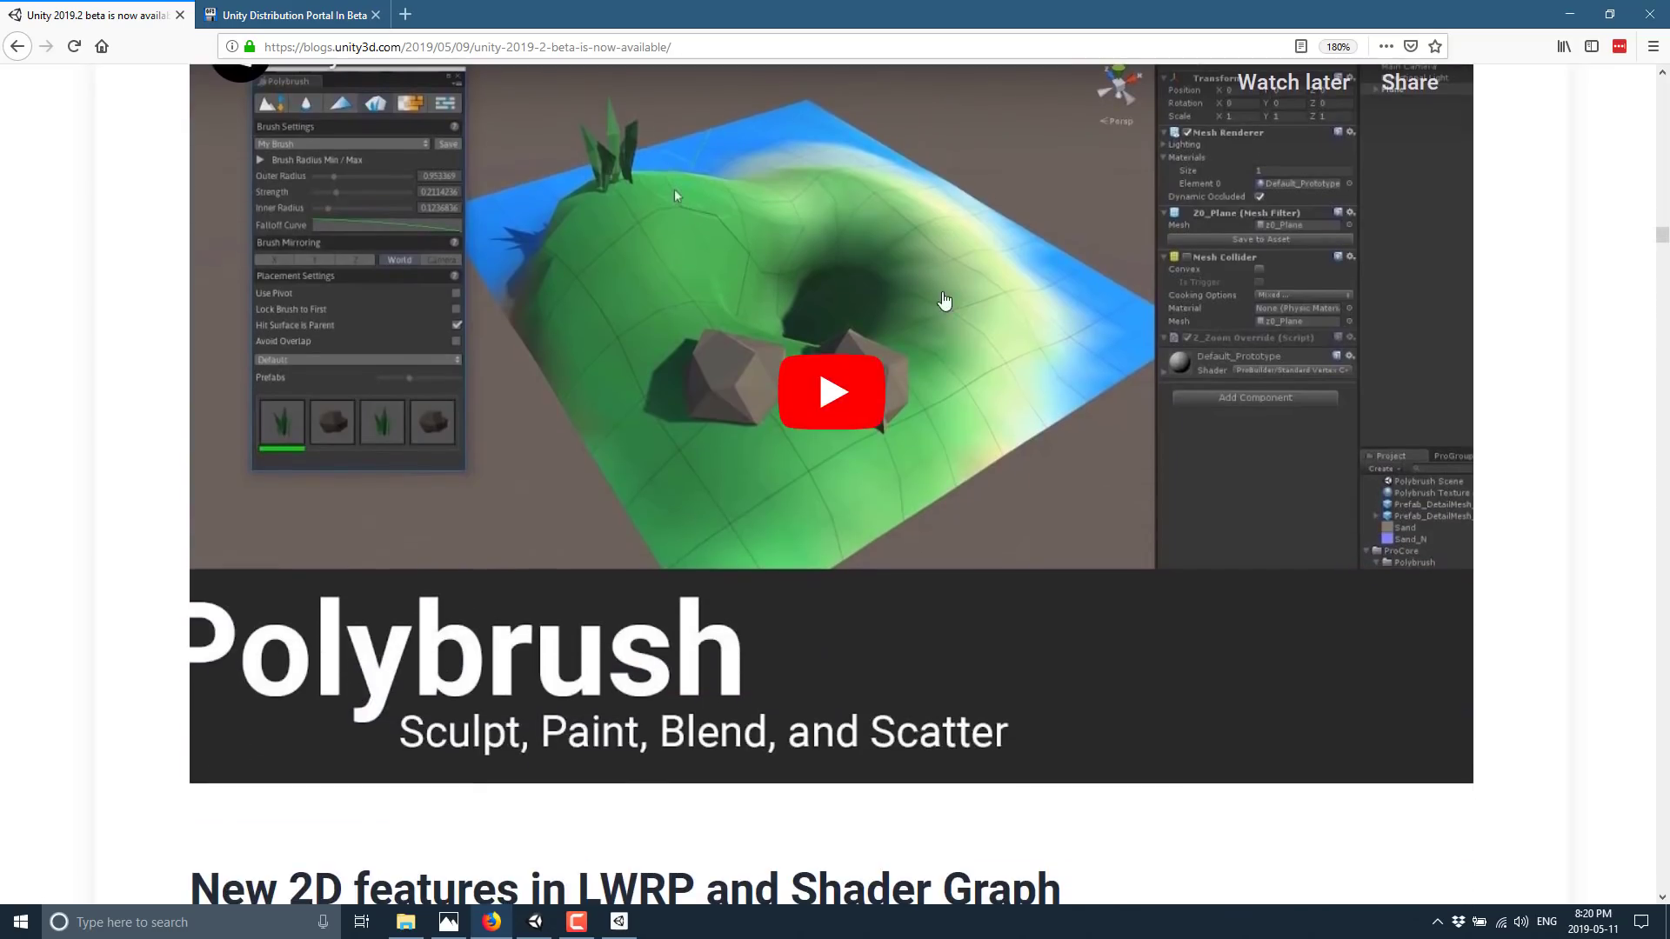
pyautogui.scroll(-2, 945, 299)
pyautogui.scroll(-2, 935, 305)
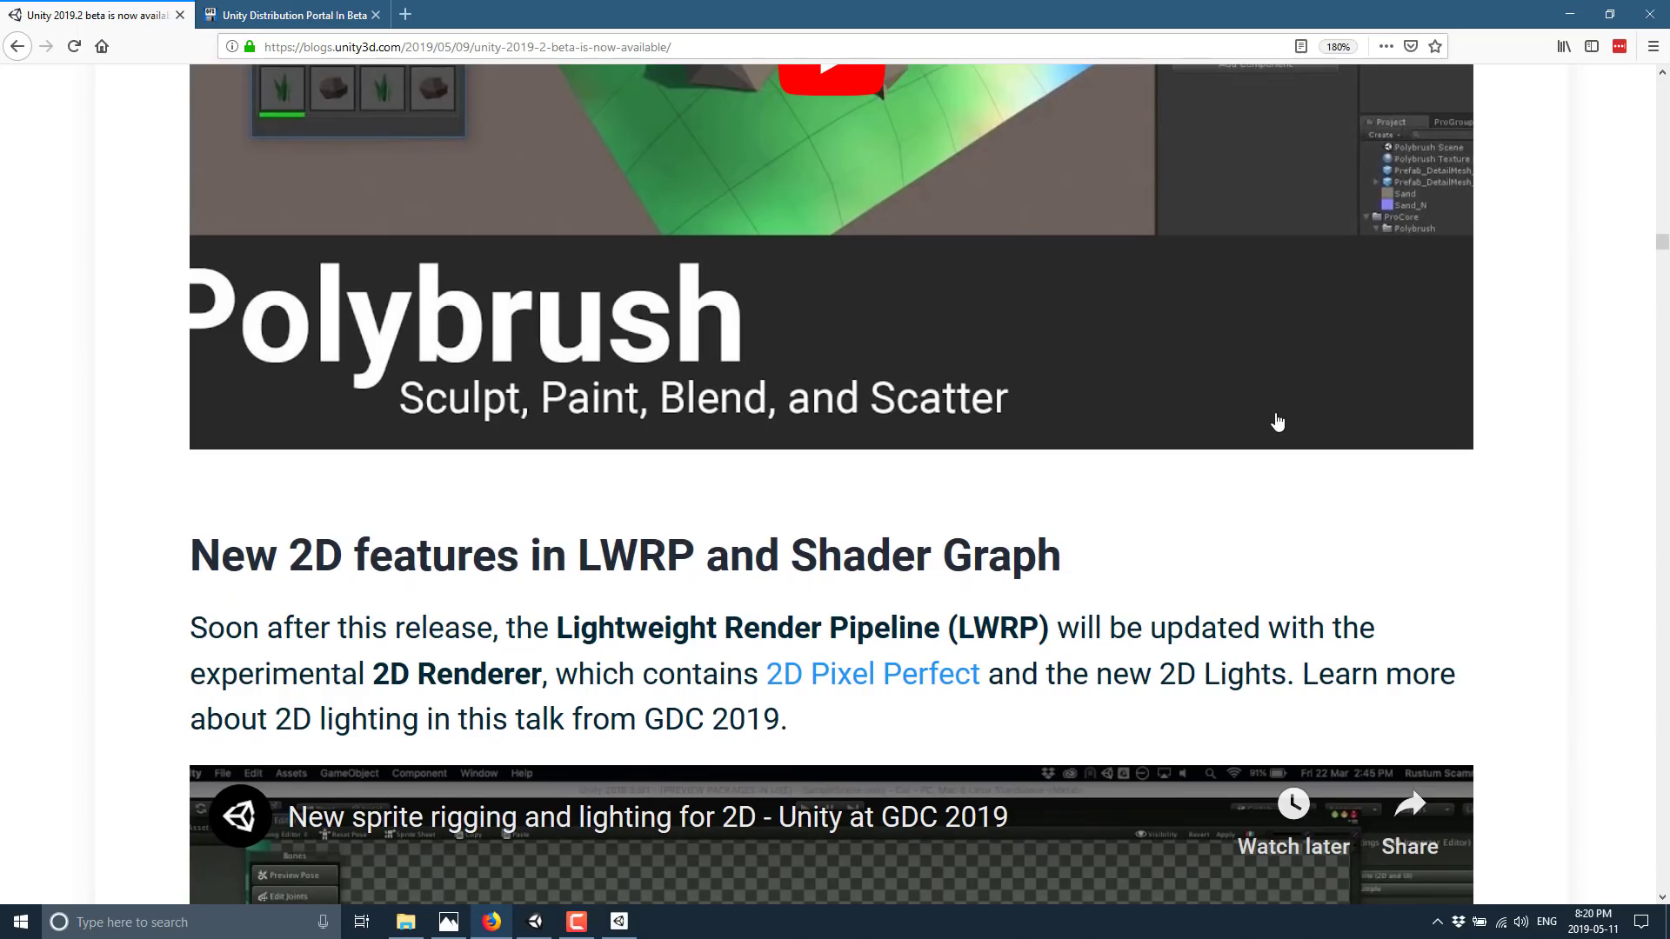
pyautogui.scroll(-3, 1278, 422)
pyautogui.scroll(-1, 1279, 422)
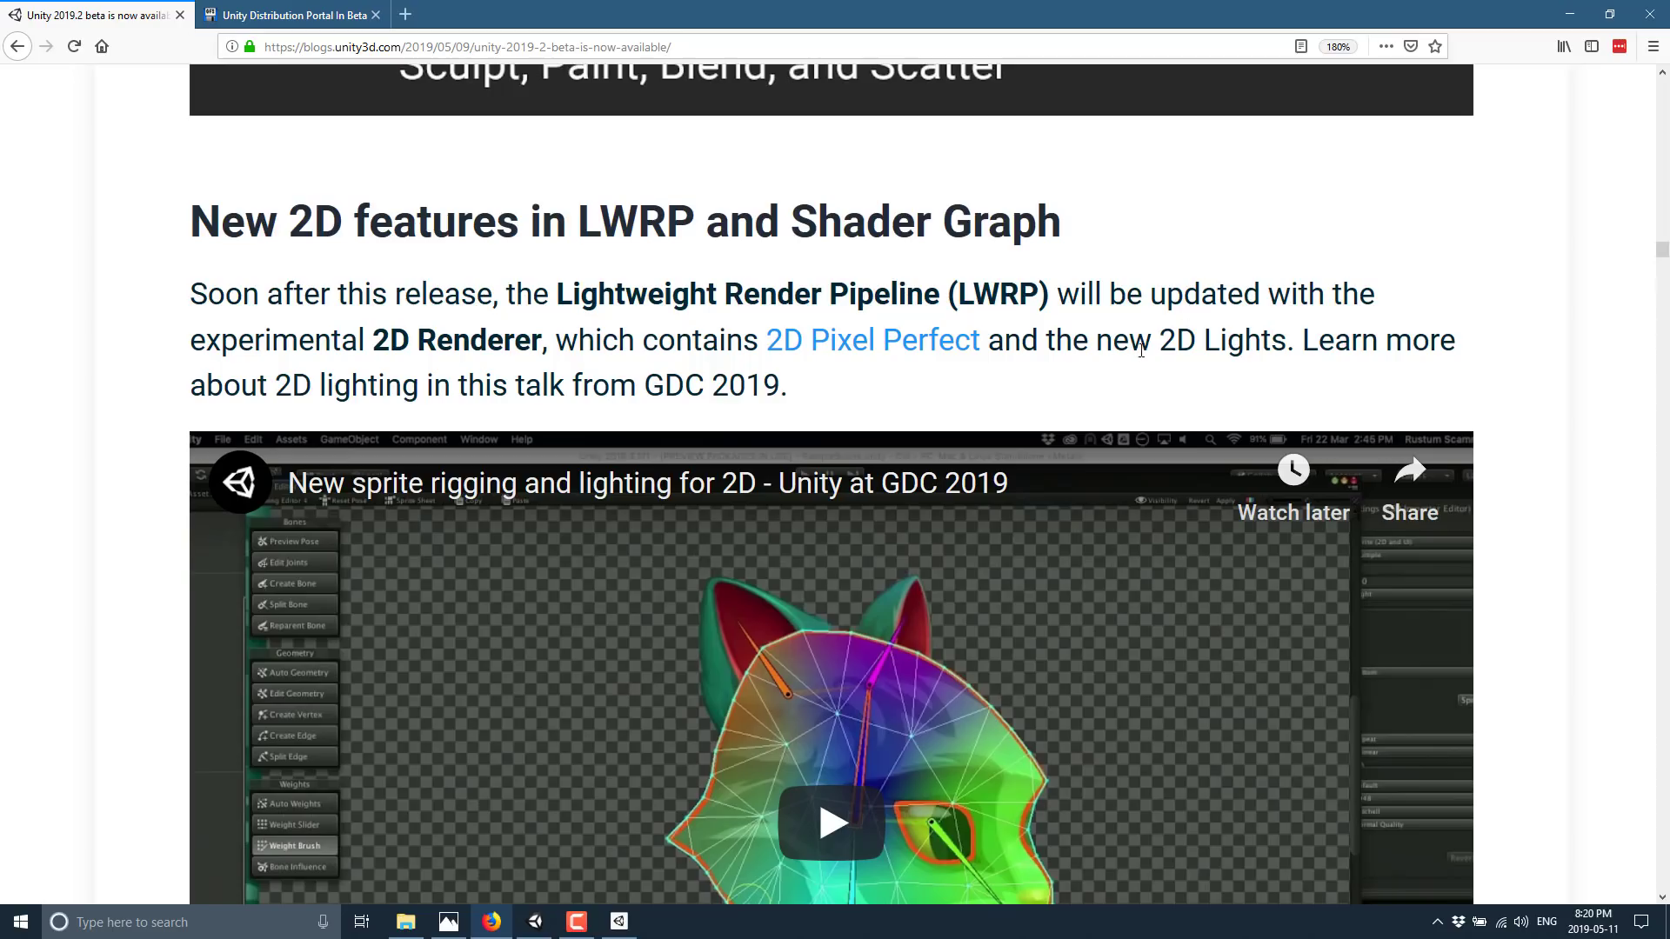
# Scroll past the lighting, denoising and Probe-Lit GI Contributors sections to GPU Lightmapper improvements
pyautogui.scroll(-3, 959, 444)
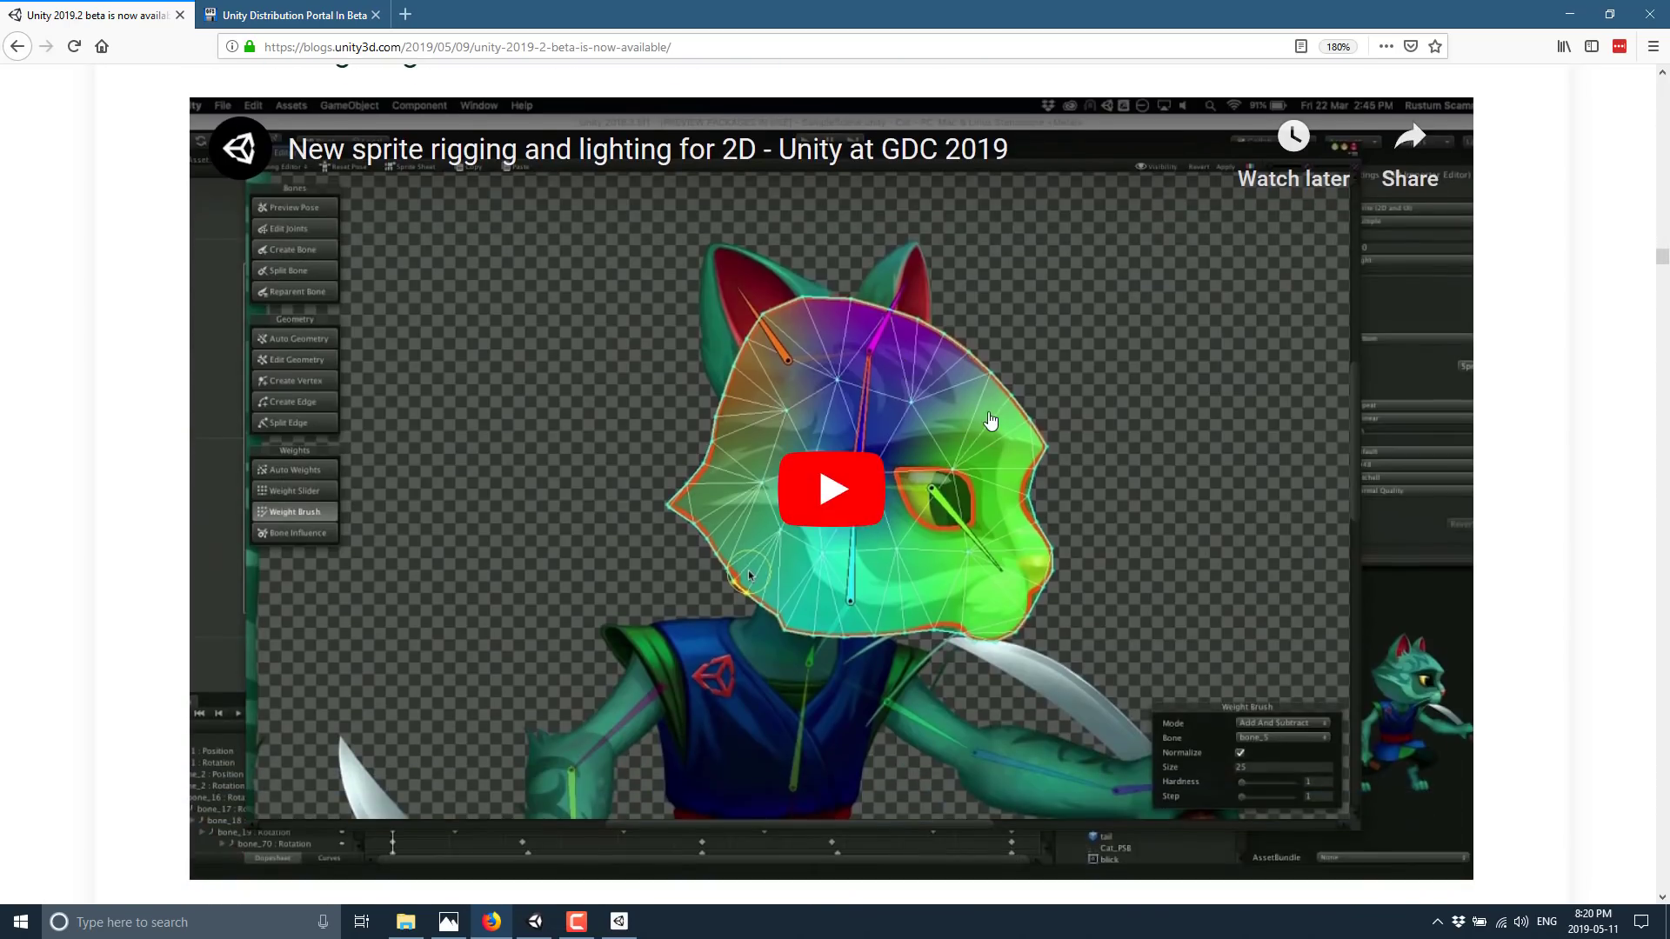
pyautogui.scroll(-8, 989, 420)
pyautogui.scroll(-2, 989, 420)
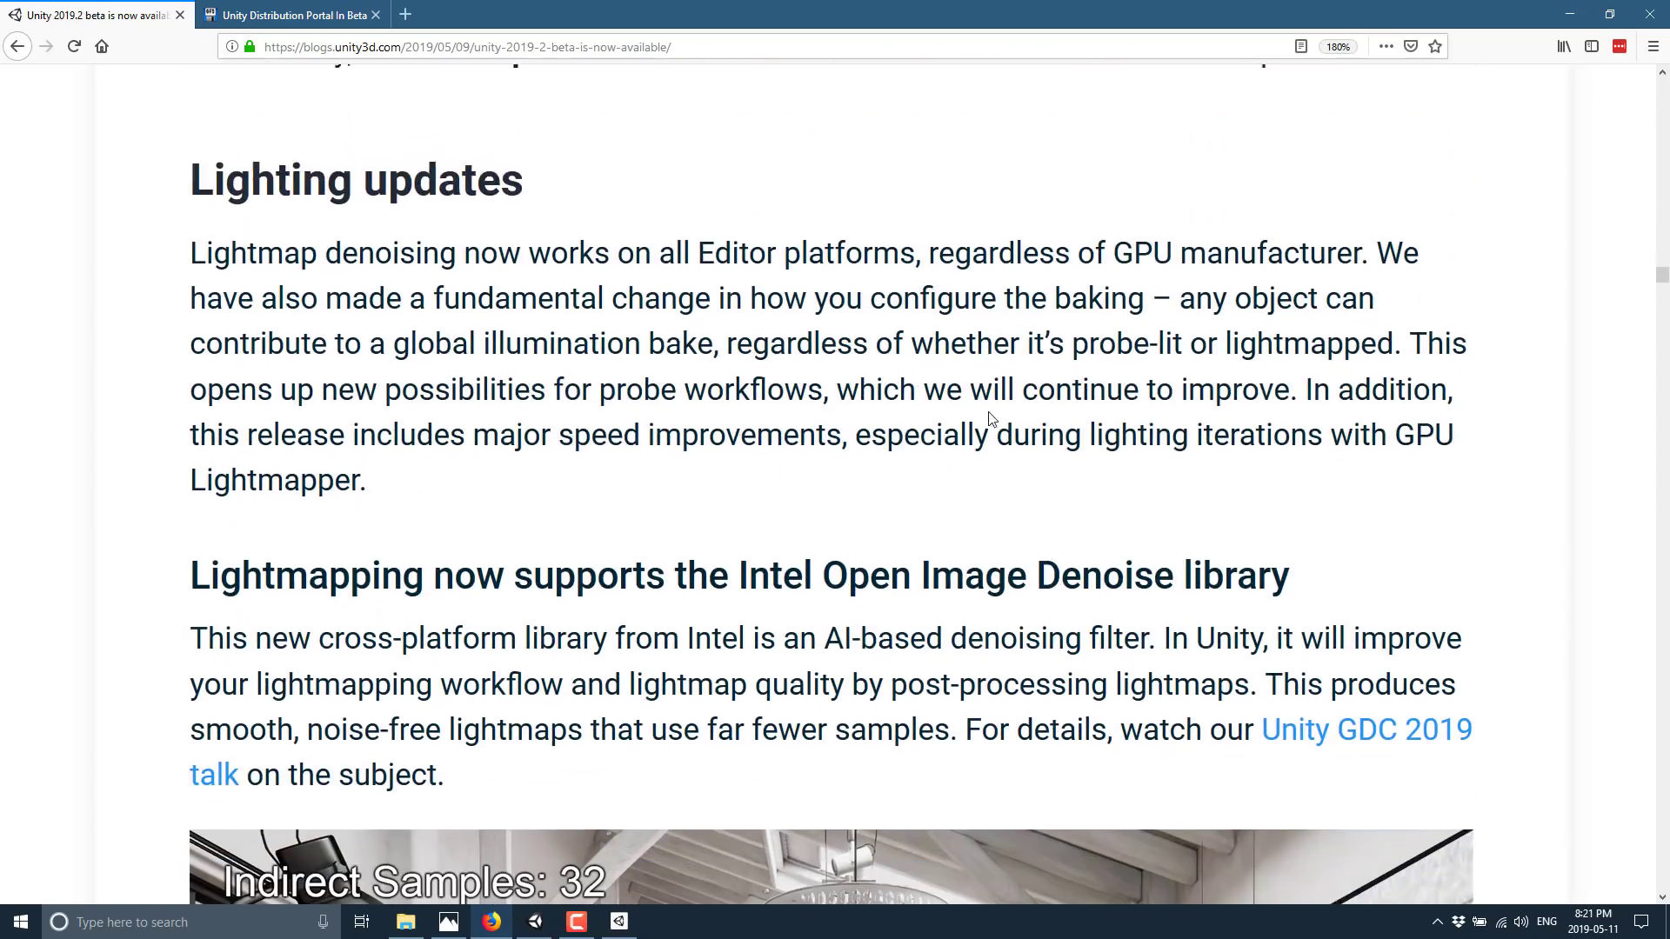
pyautogui.scroll(-1, 841, 244)
pyautogui.scroll(-1, 841, 244)
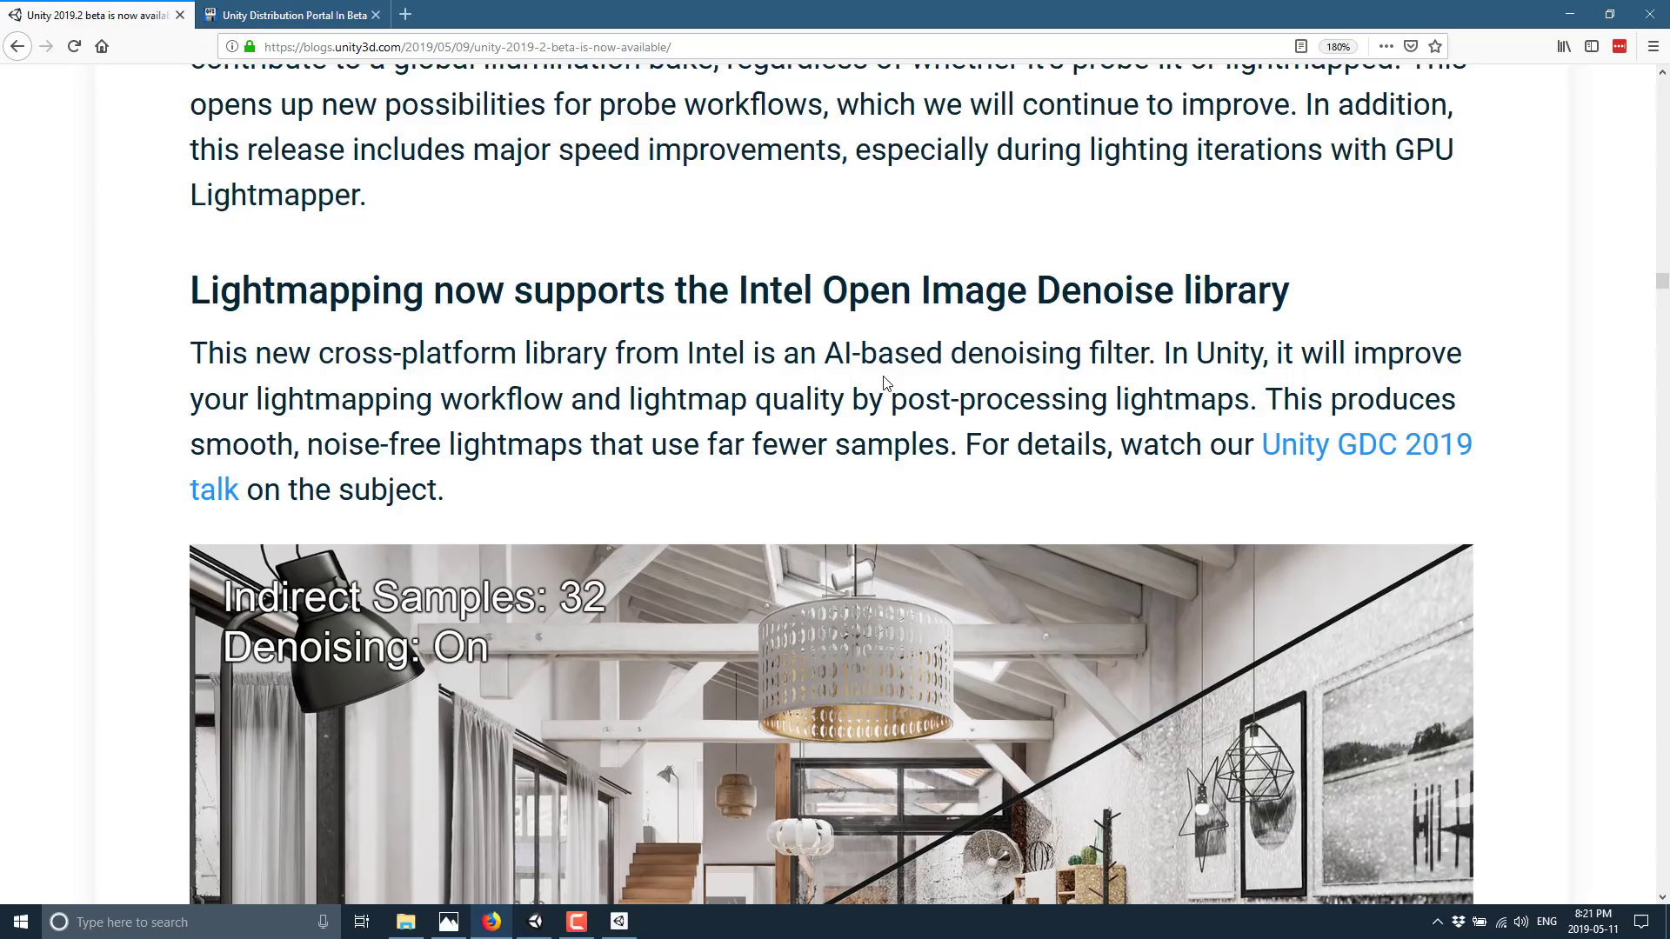
pyautogui.scroll(-10, 836, 243)
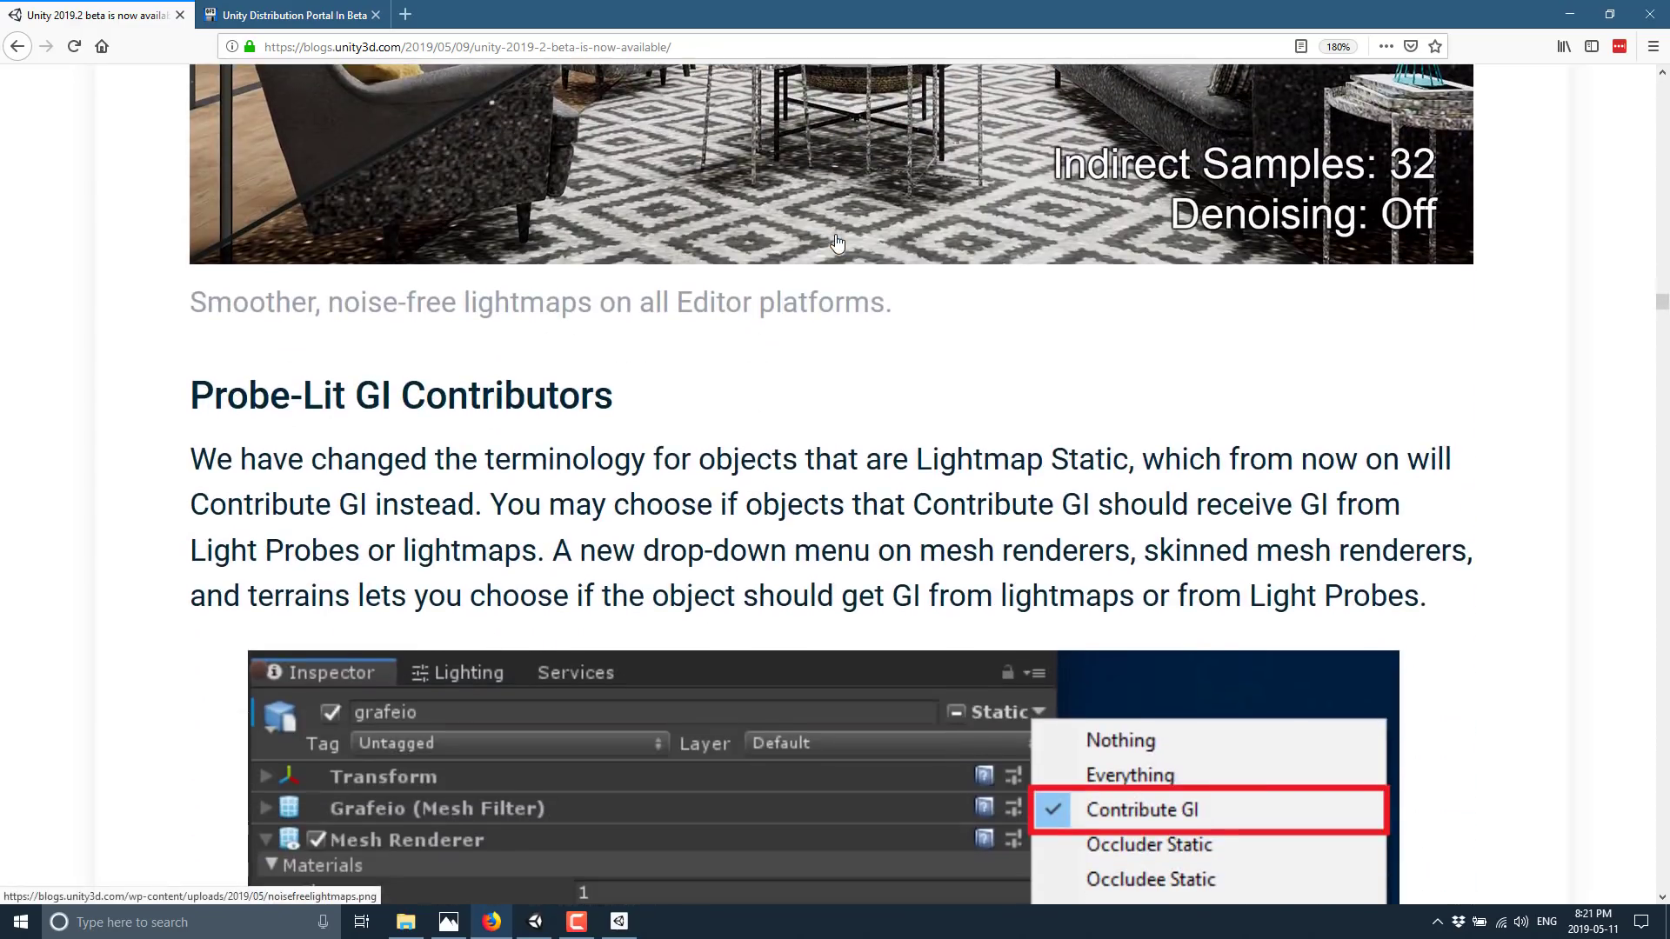
pyautogui.scroll(-2, 1094, 423)
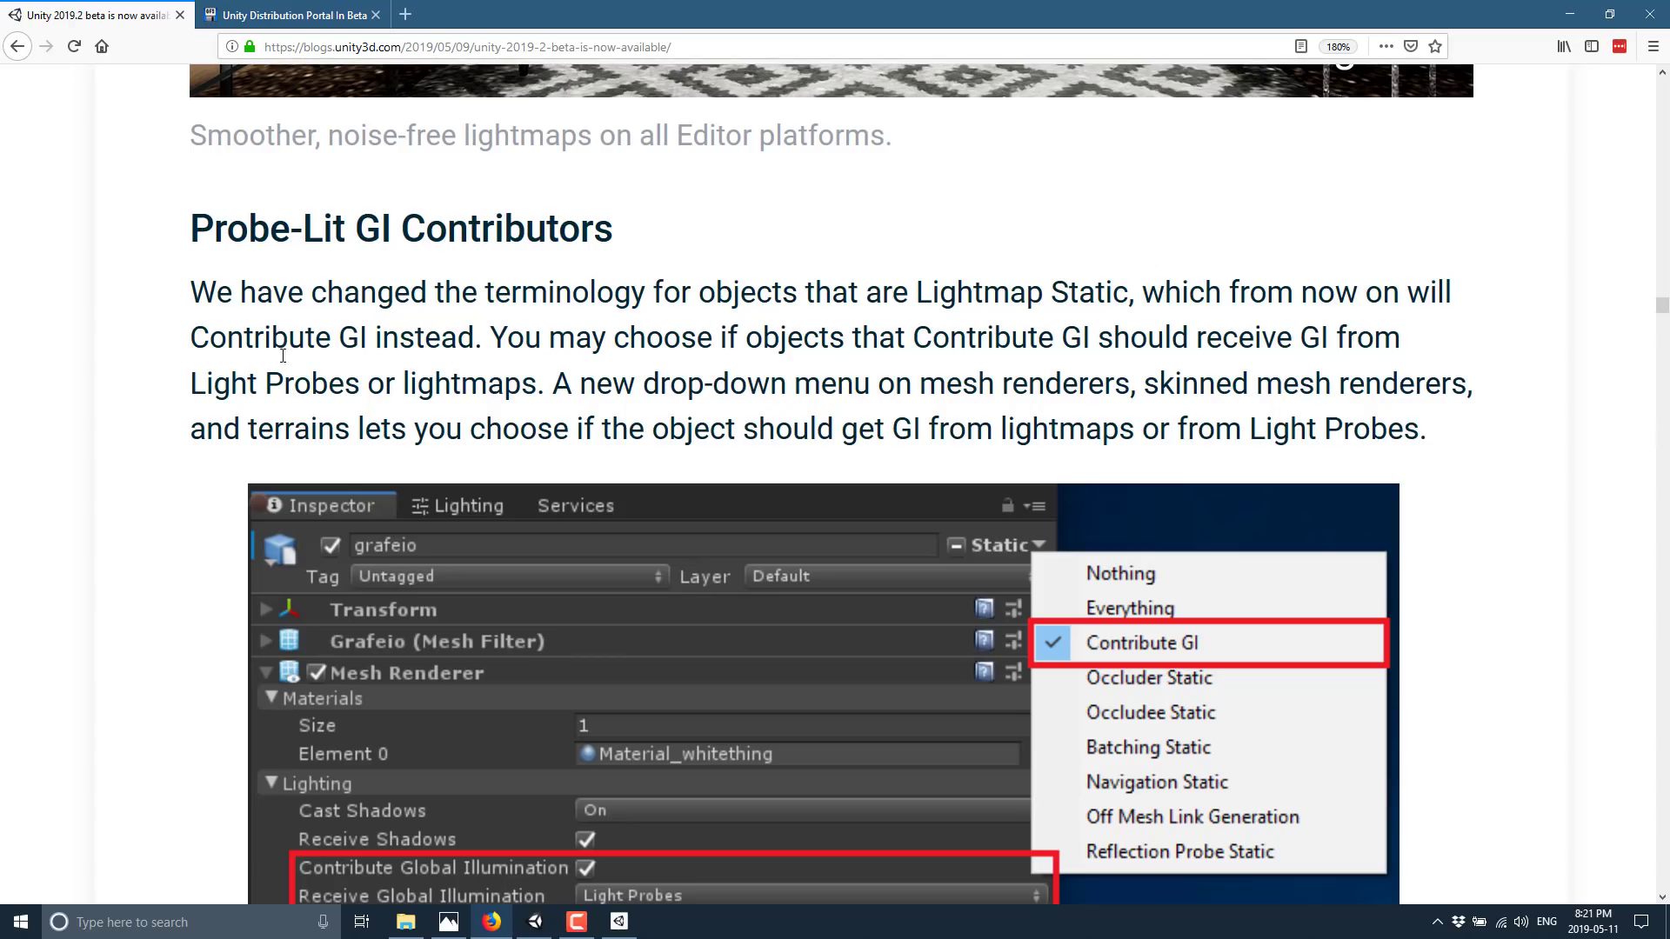
pyautogui.scroll(-2, 1008, 521)
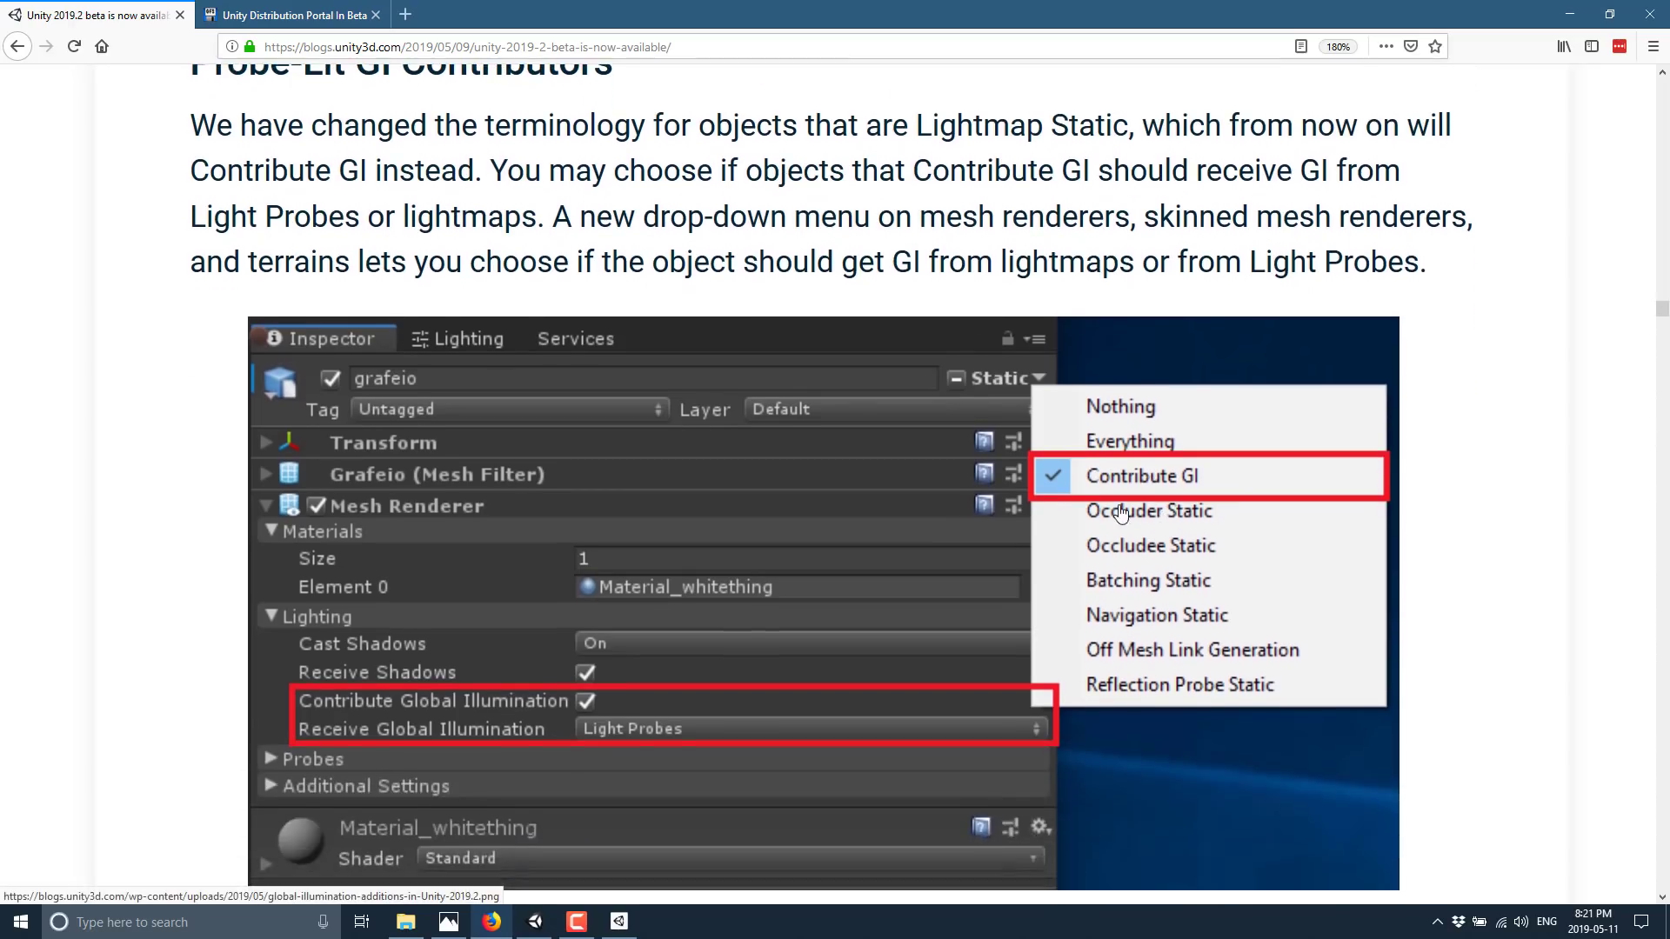
pyautogui.scroll(-7, 1223, 631)
pyautogui.scroll(-4, 1222, 585)
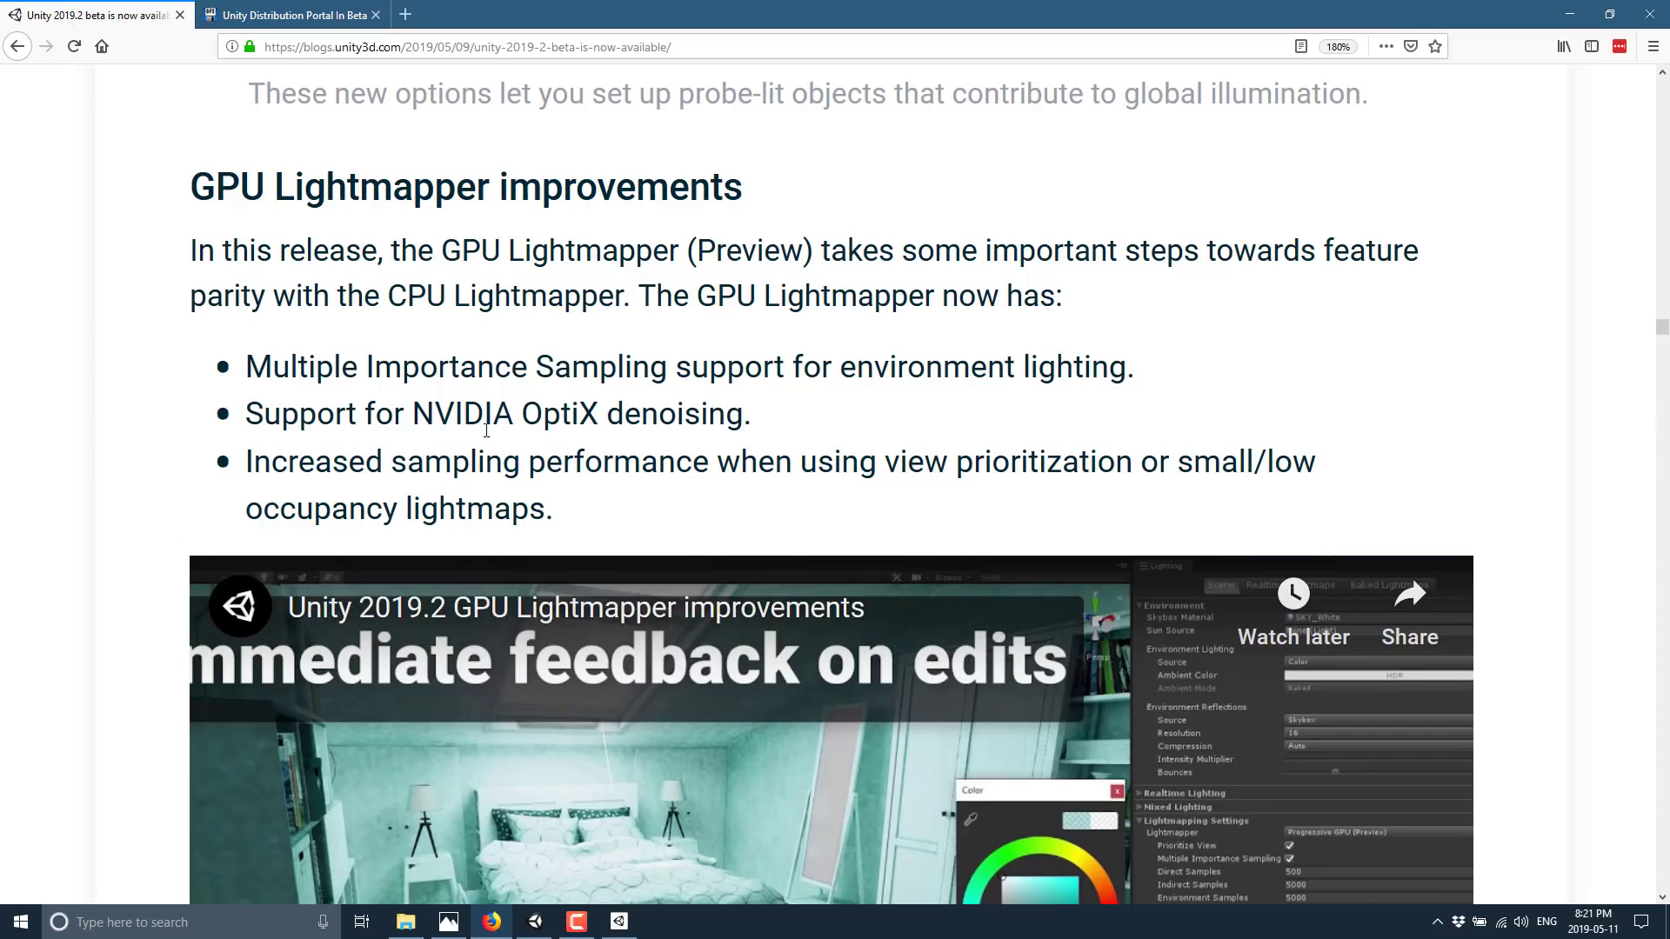
# Highlight the NVIDIA Turing GPU sentence in the OptiX denoiser section, then continue to Cloud Diagnostics
pyautogui.scroll(12, 668, 416)
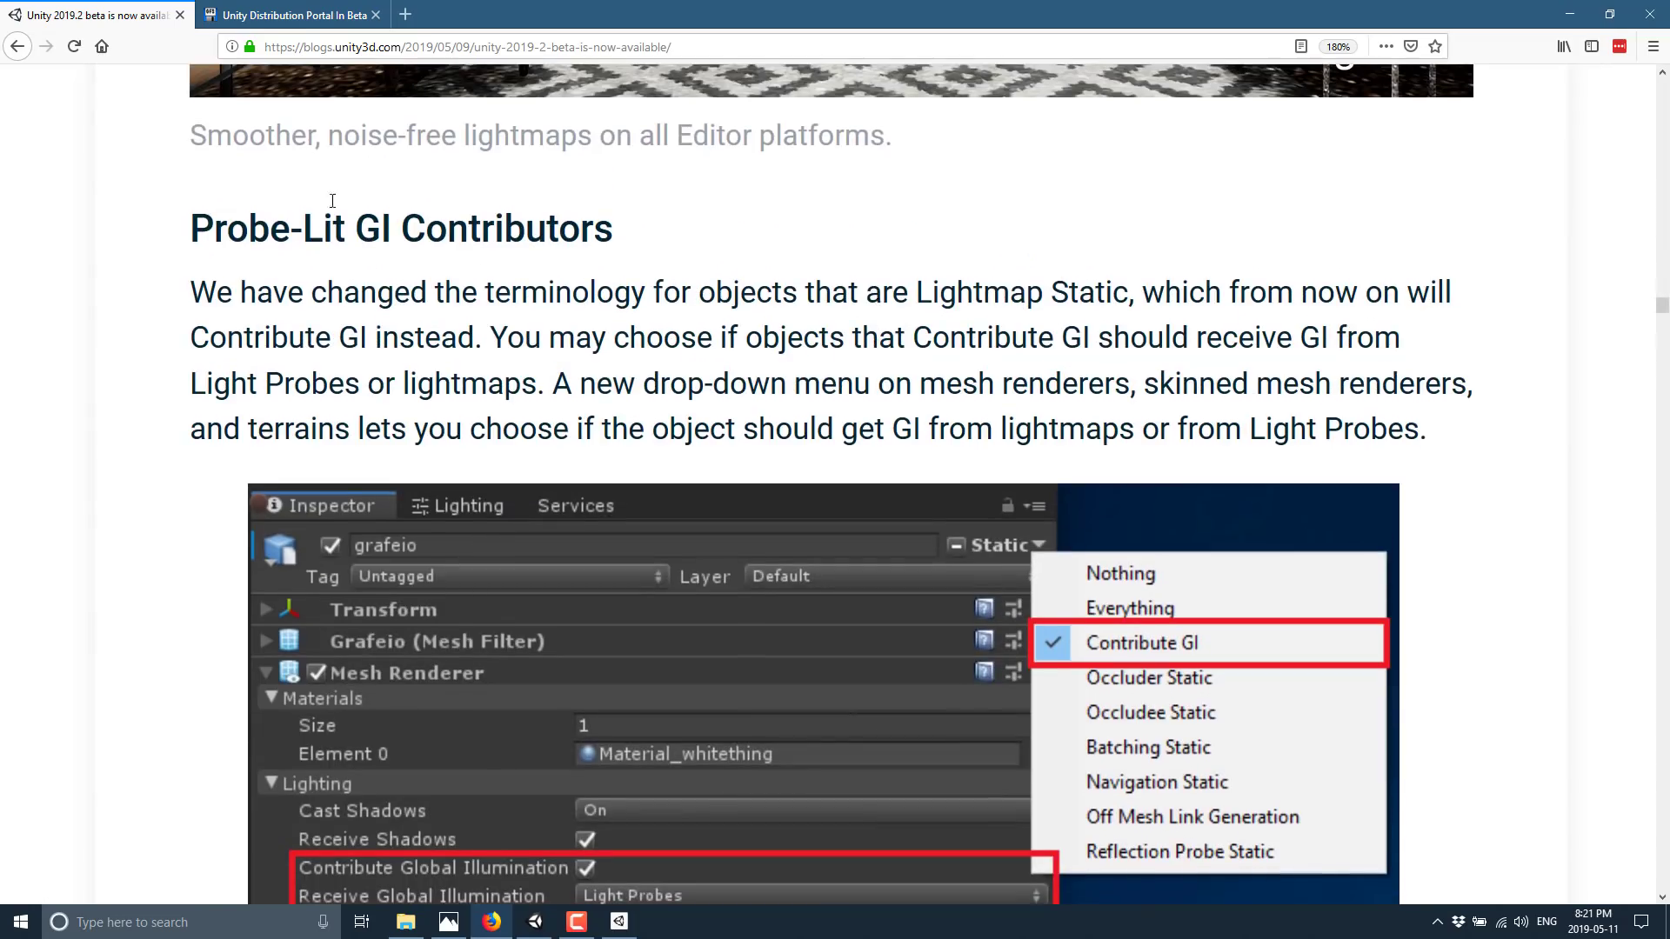
pyautogui.scroll(-10, 429, 263)
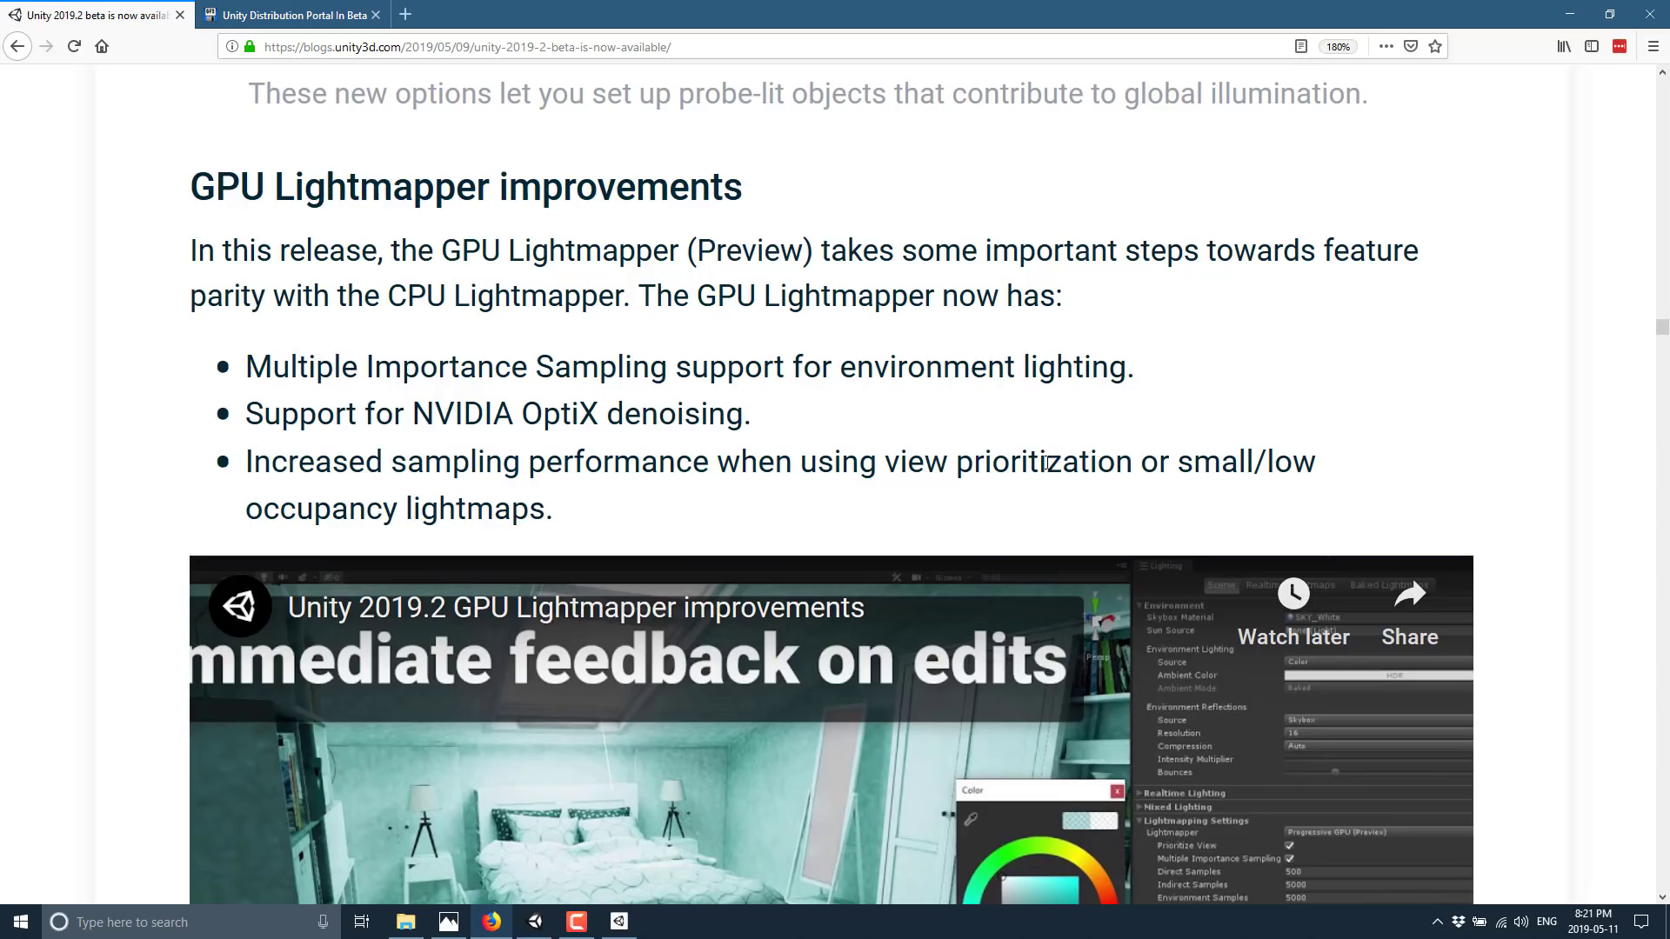
pyautogui.scroll(-10, 716, 478)
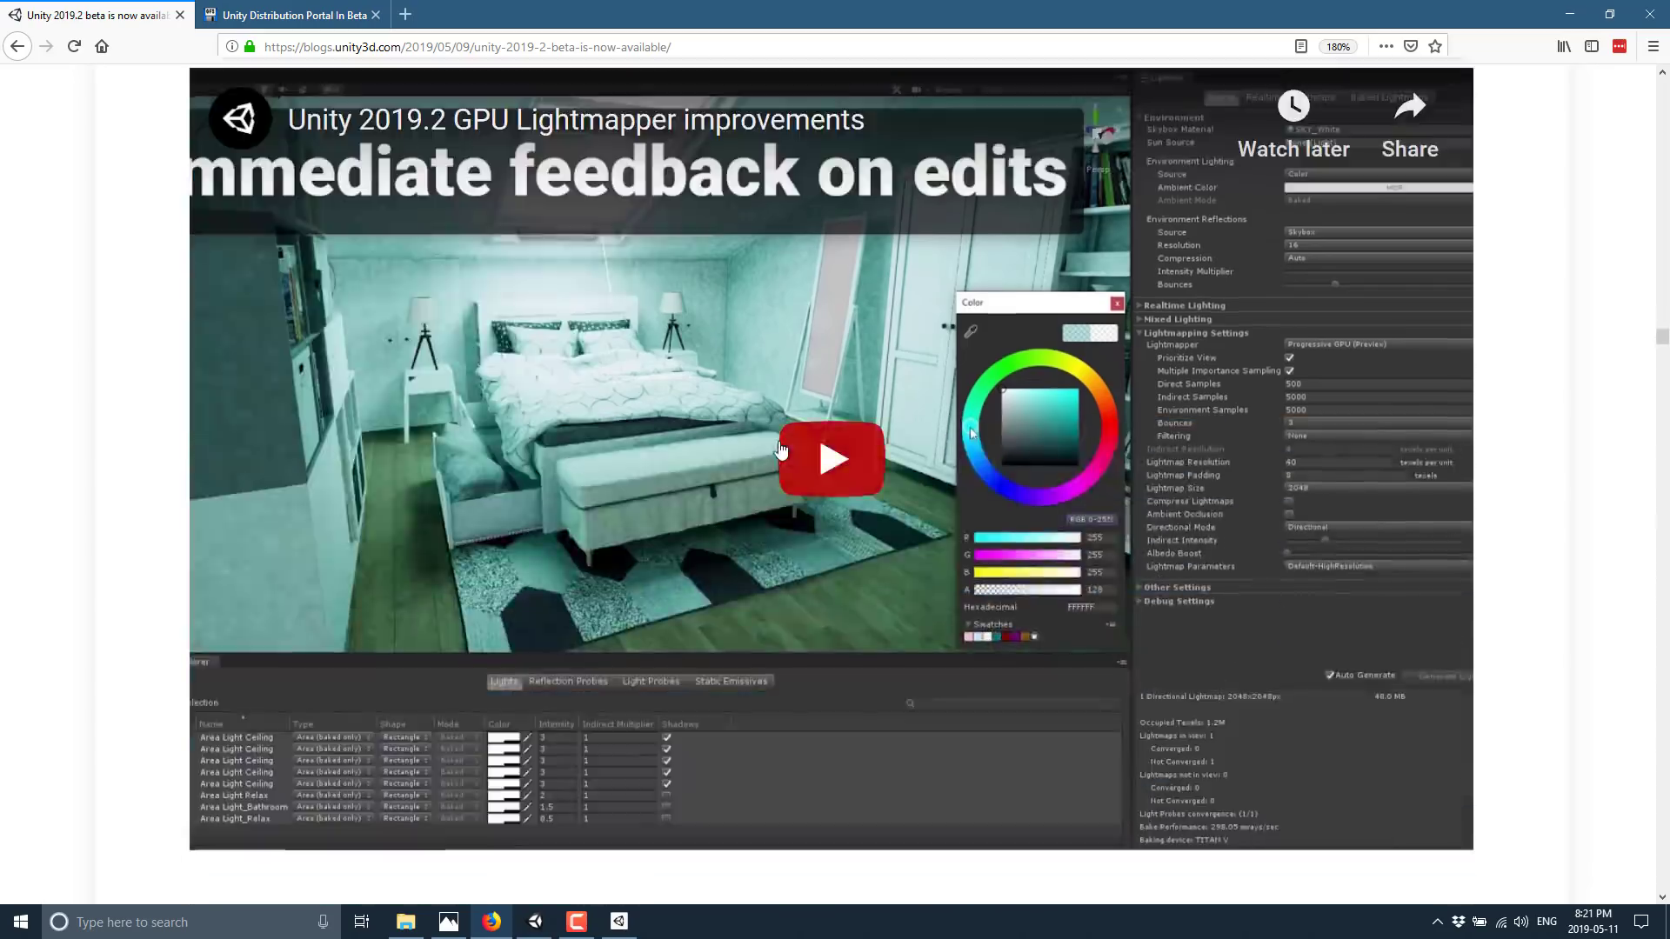
pyautogui.scroll(-1, 782, 448)
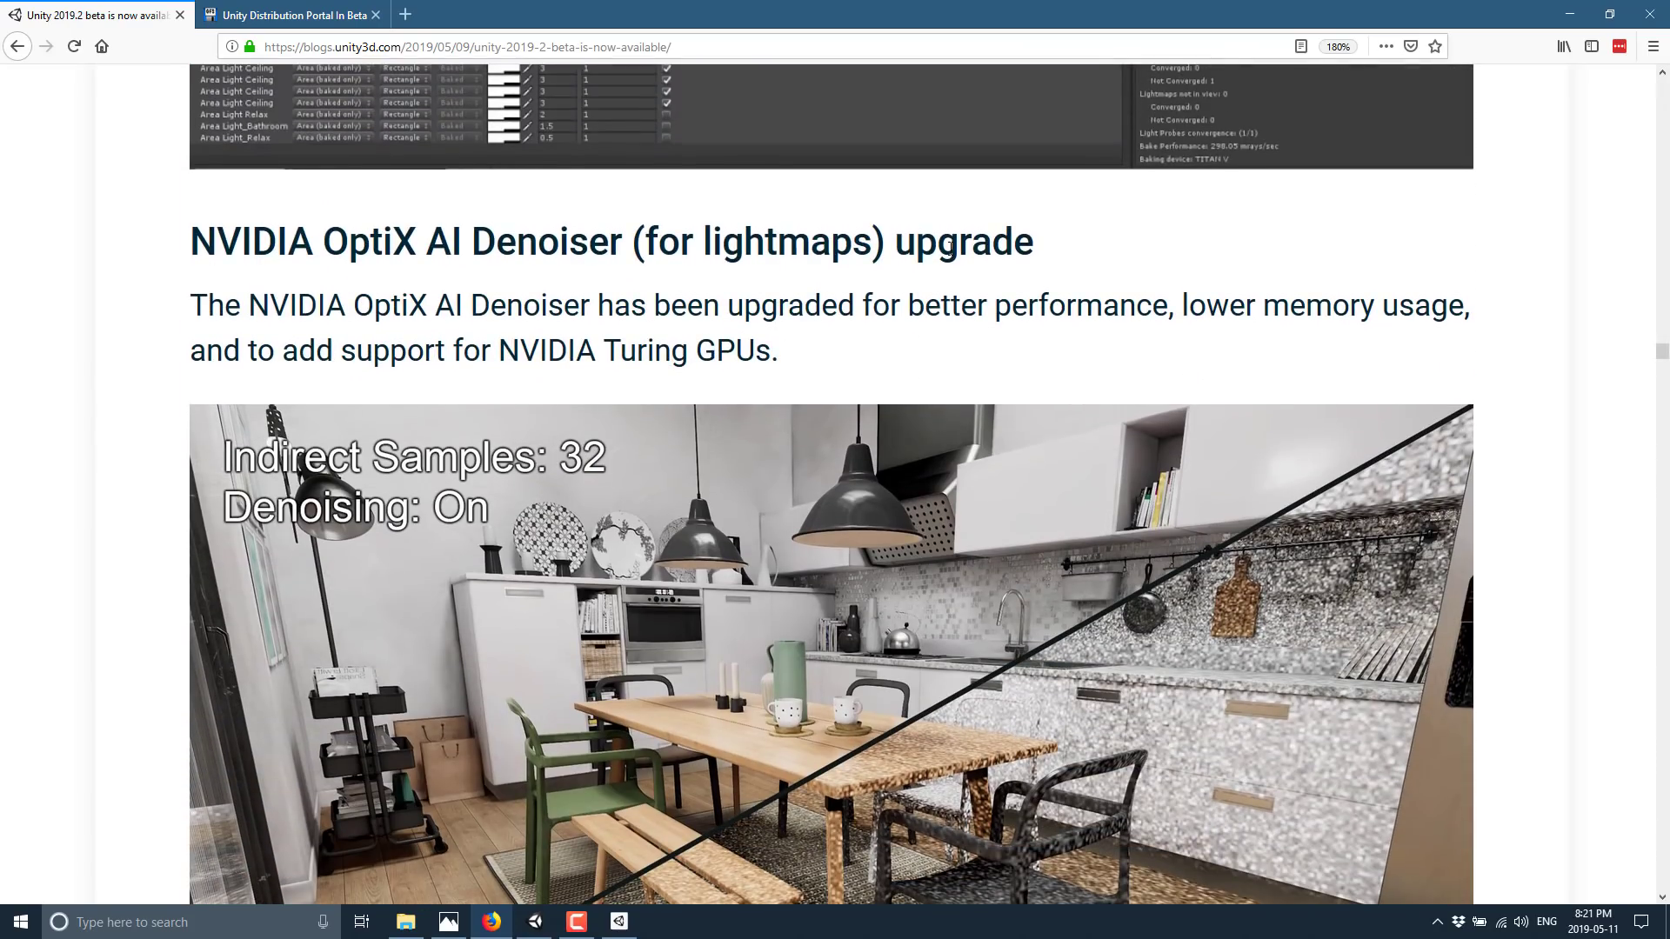
pyautogui.scroll(-2, 605, 403)
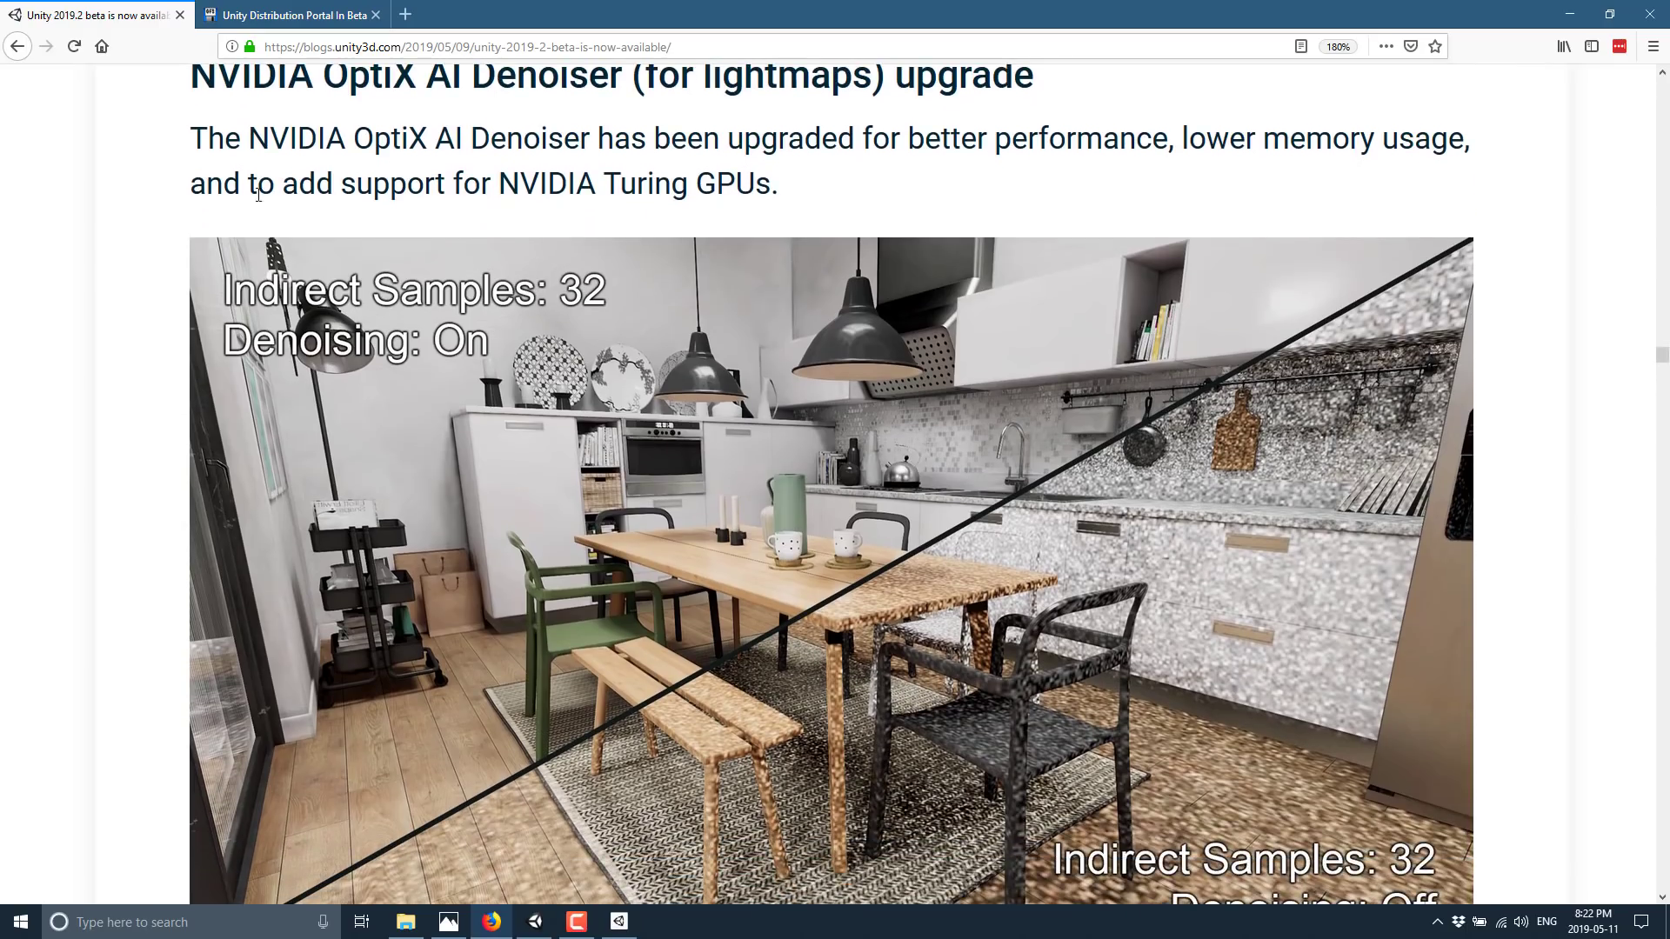
pyautogui.moveTo(258, 193); pyautogui.dragTo(778, 193)
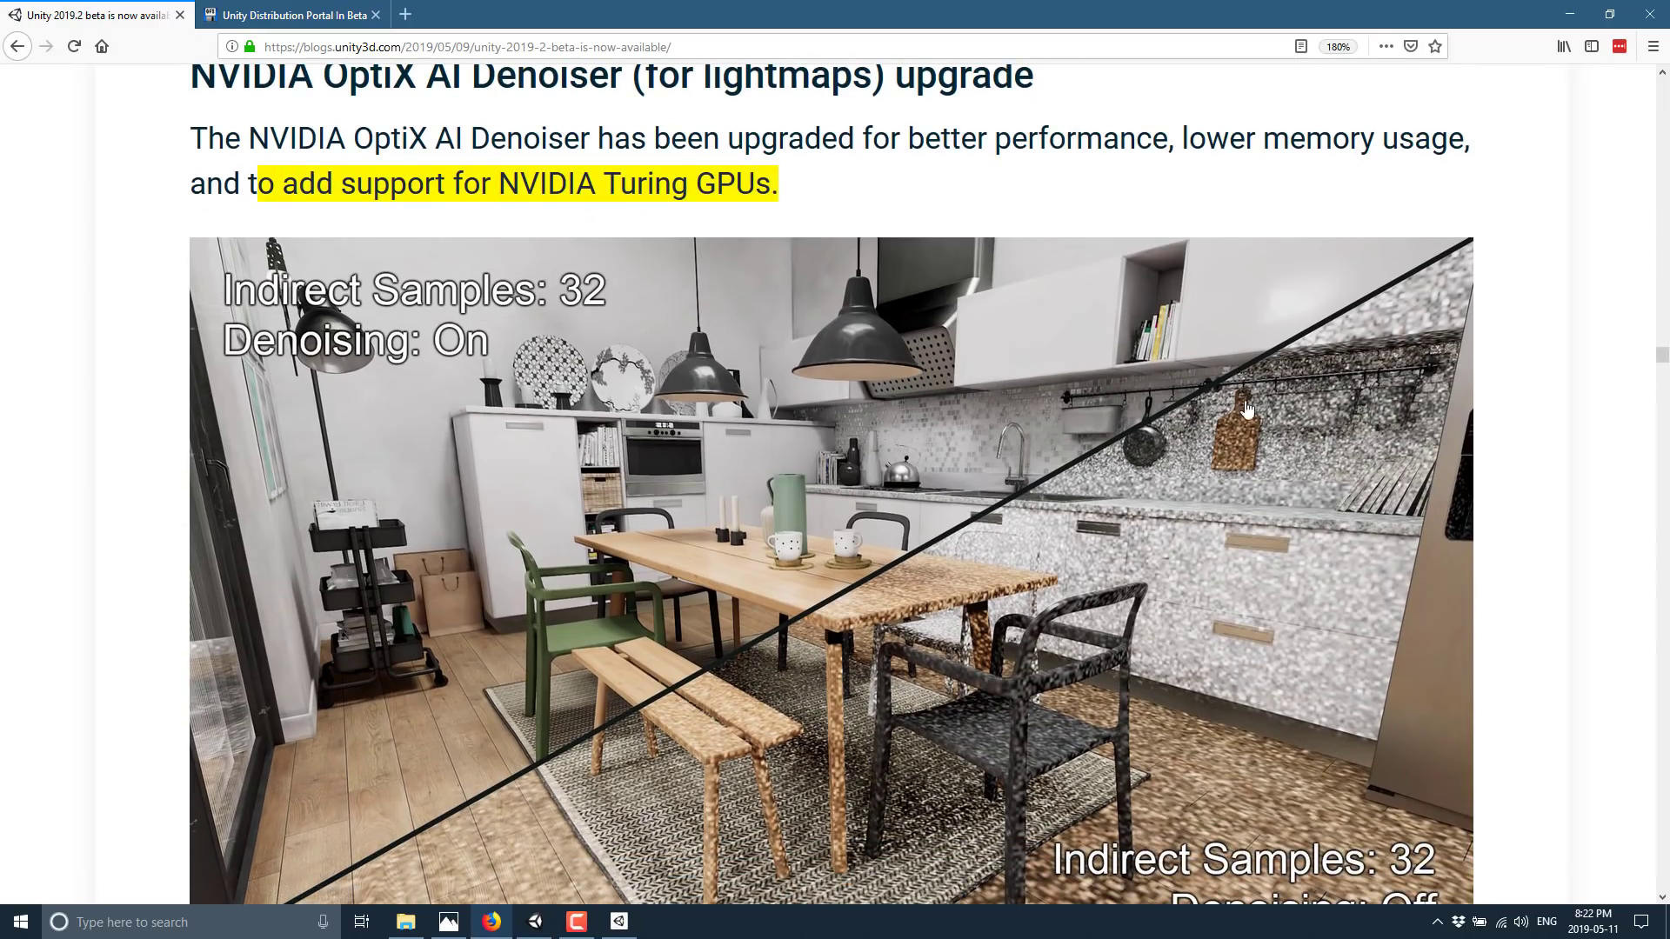
pyautogui.scroll(-10, 1246, 409)
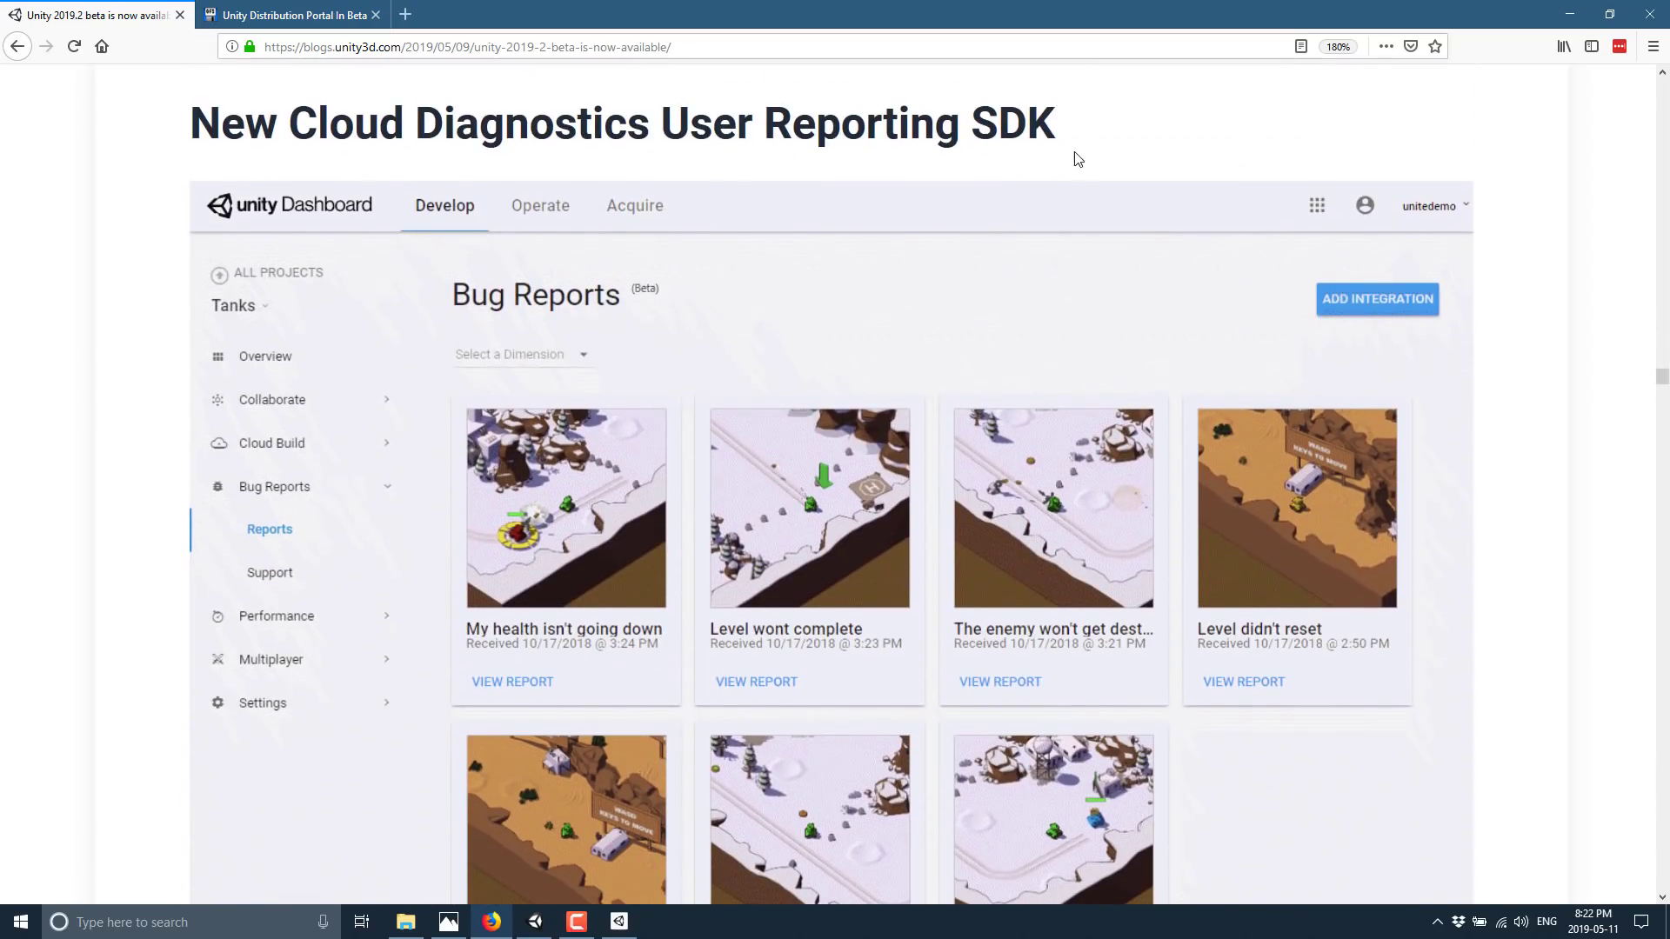
# Scroll past the bug report screenshots and TypeCache code to the Unity Distribution Portal section
pyautogui.scroll(-6, 1331, 328)
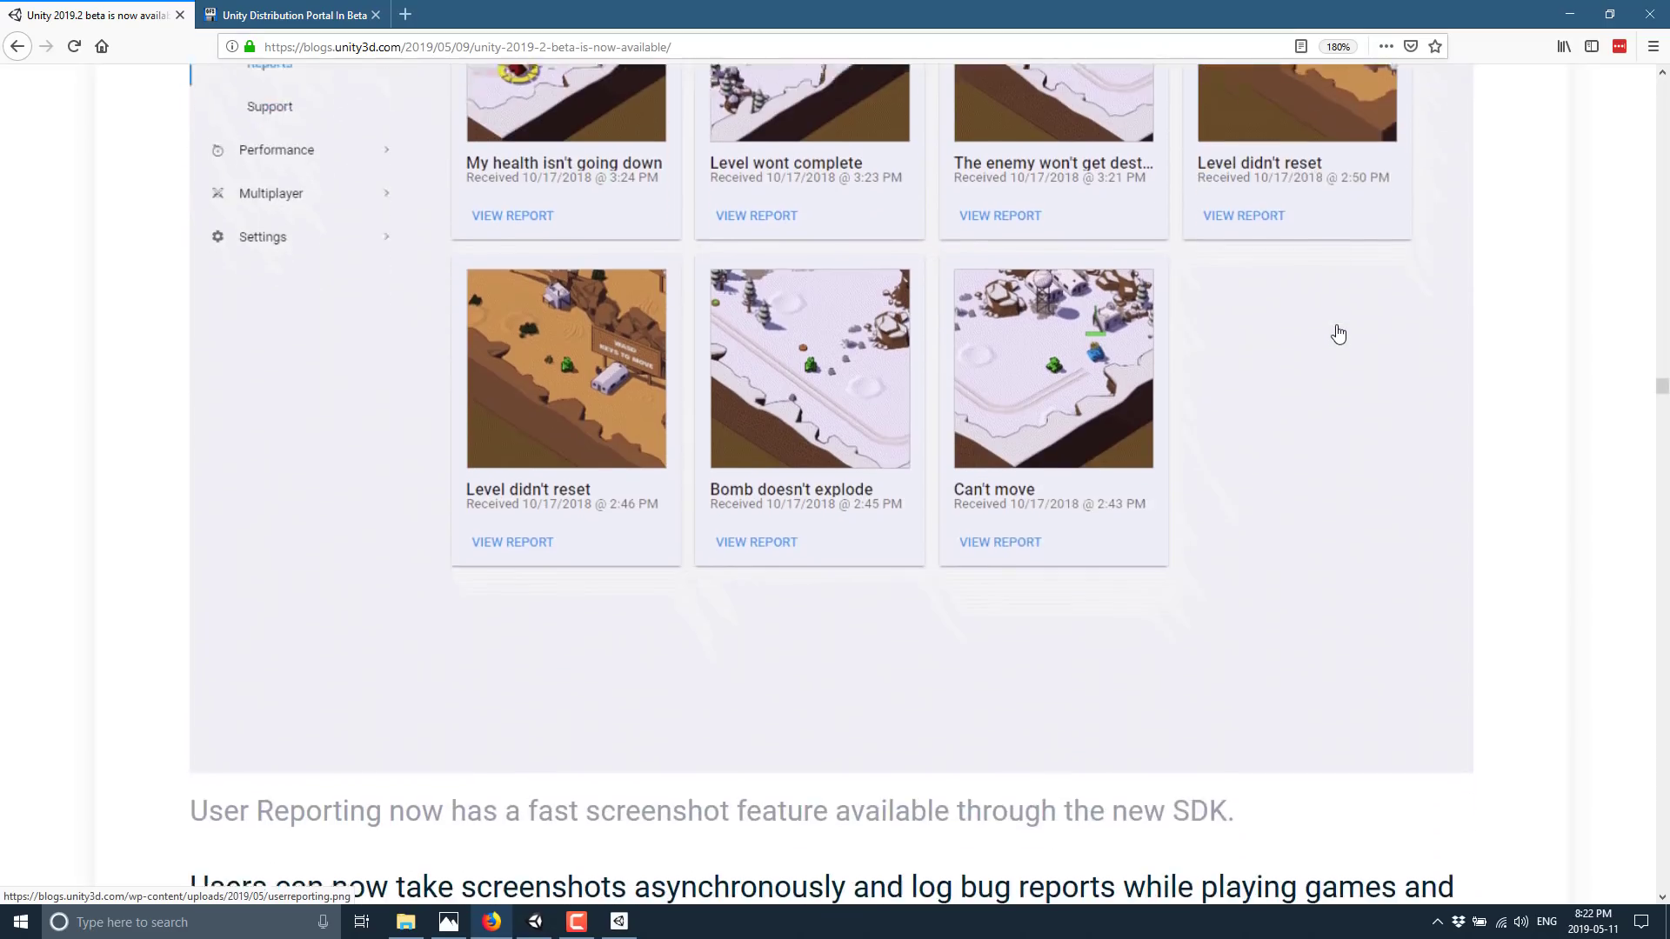
pyautogui.scroll(-2, 1335, 331)
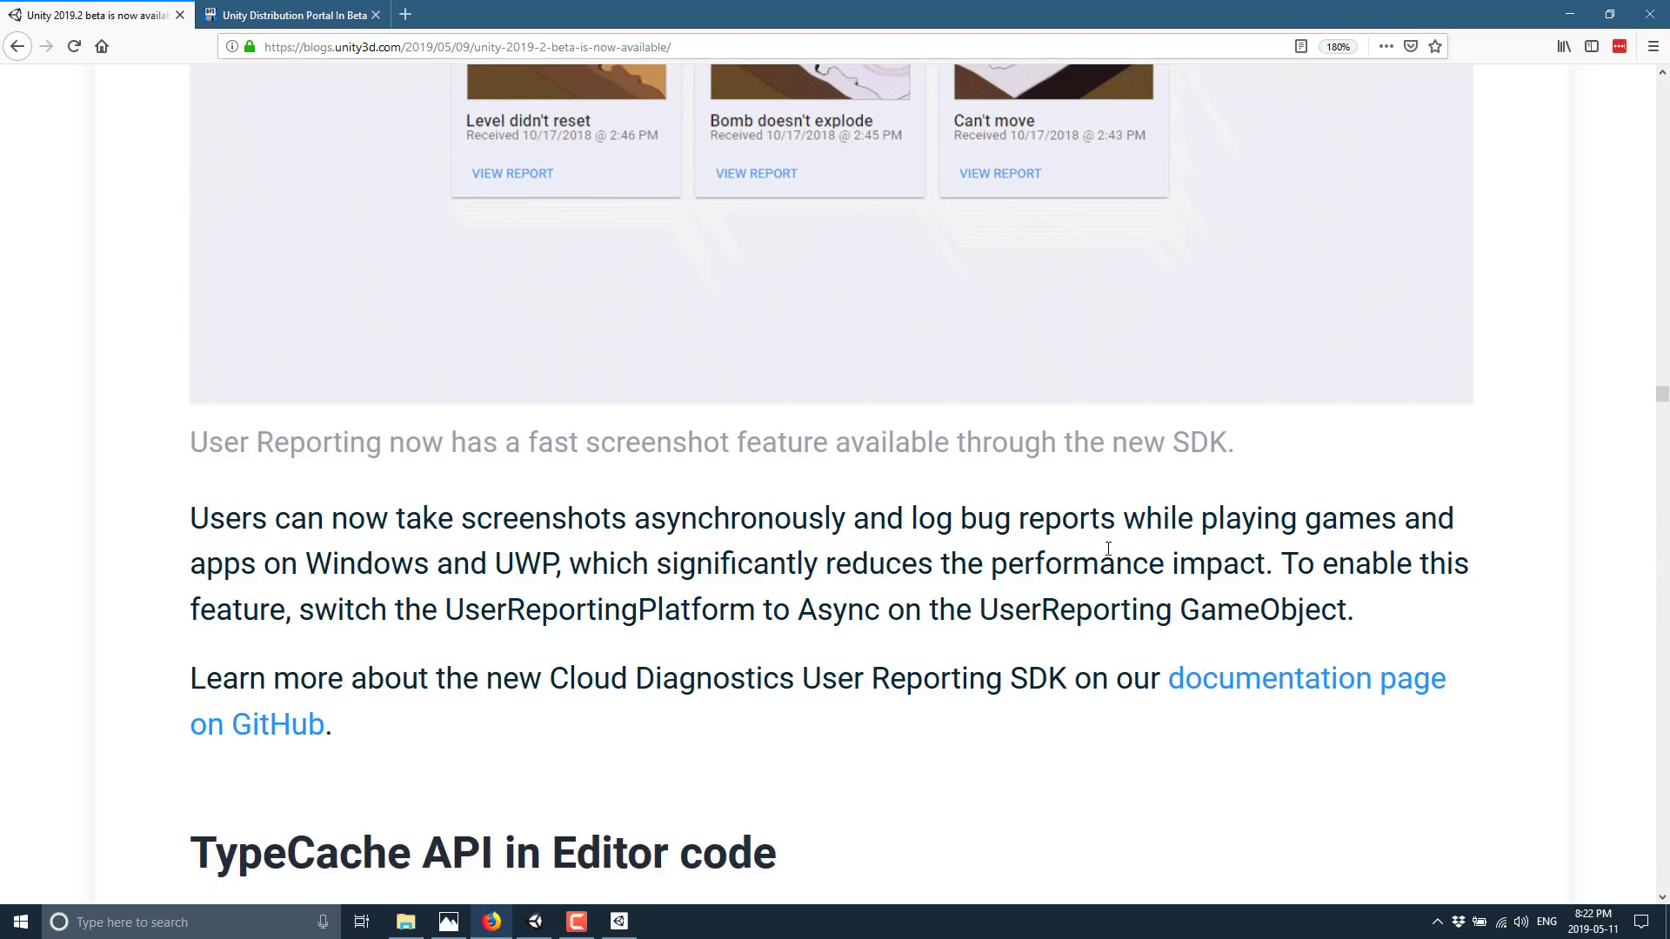
pyautogui.scroll(-6, 1122, 539)
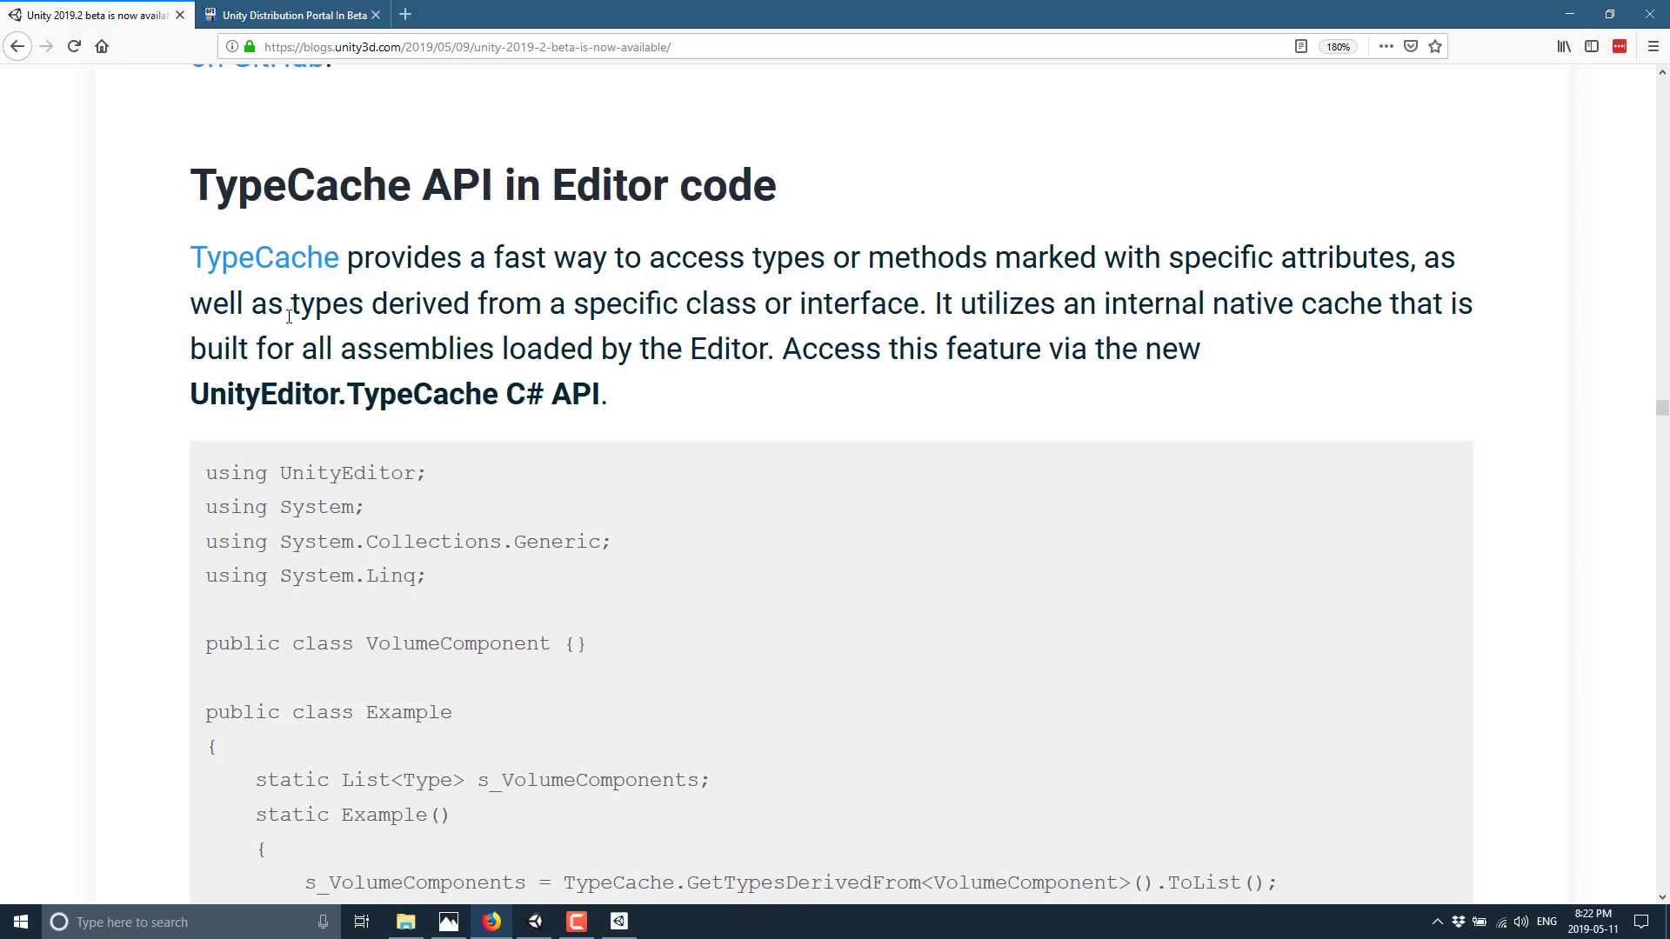
pyautogui.scroll(-8, 1052, 336)
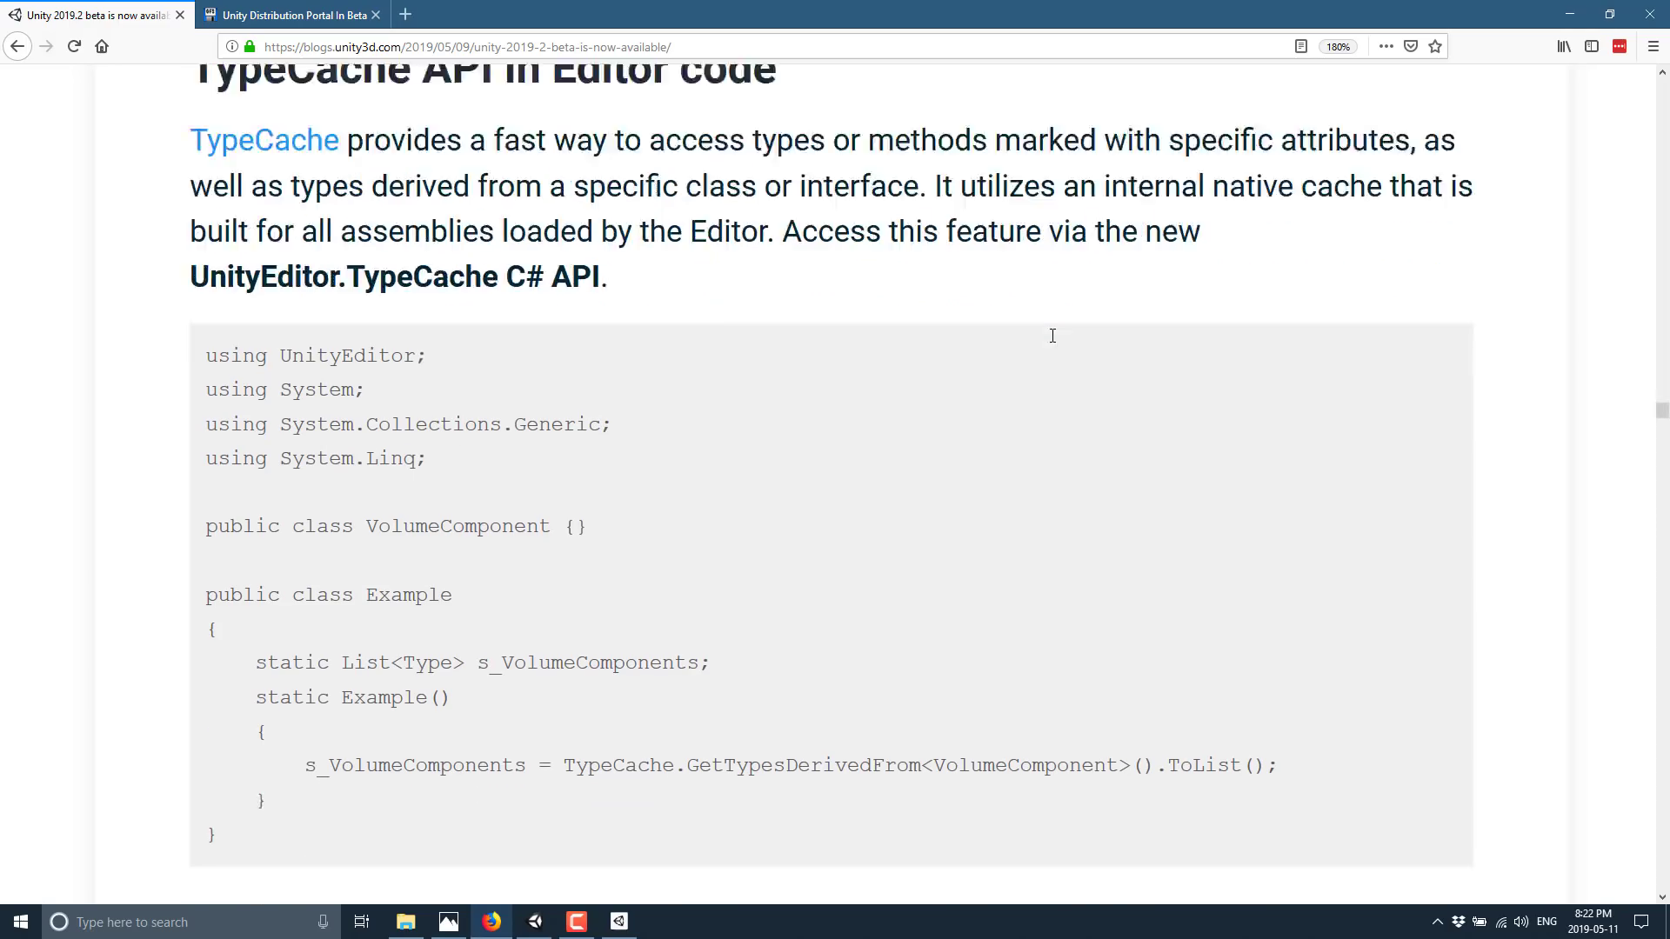
pyautogui.scroll(-2, 1052, 335)
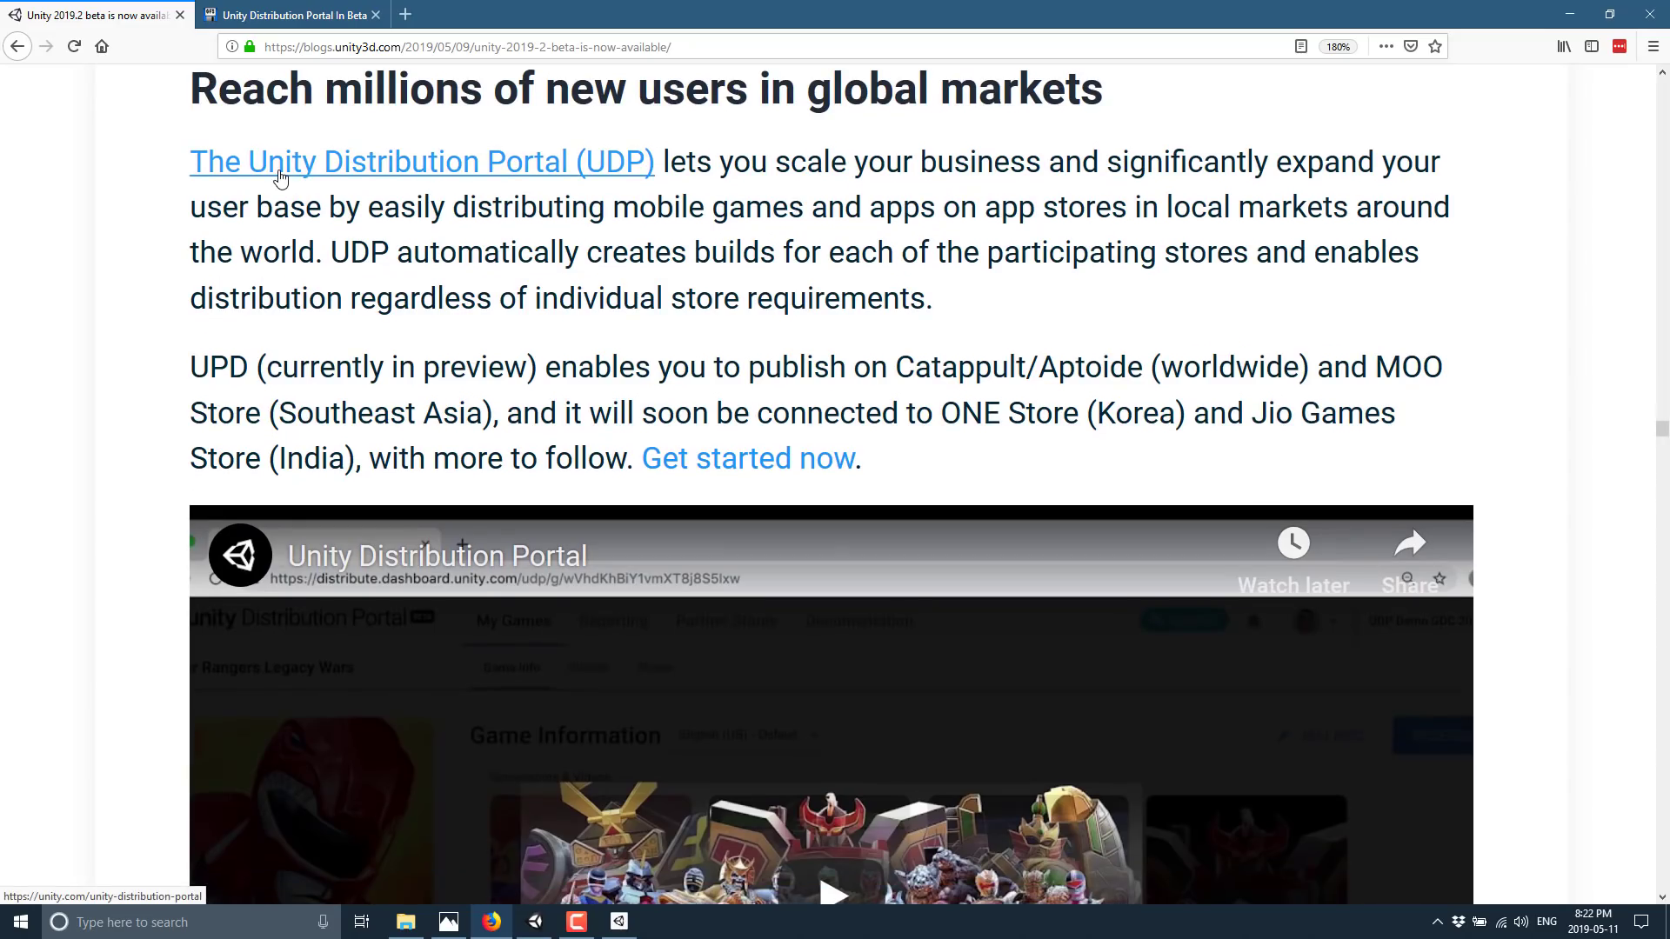
pyautogui.click(287, 15)
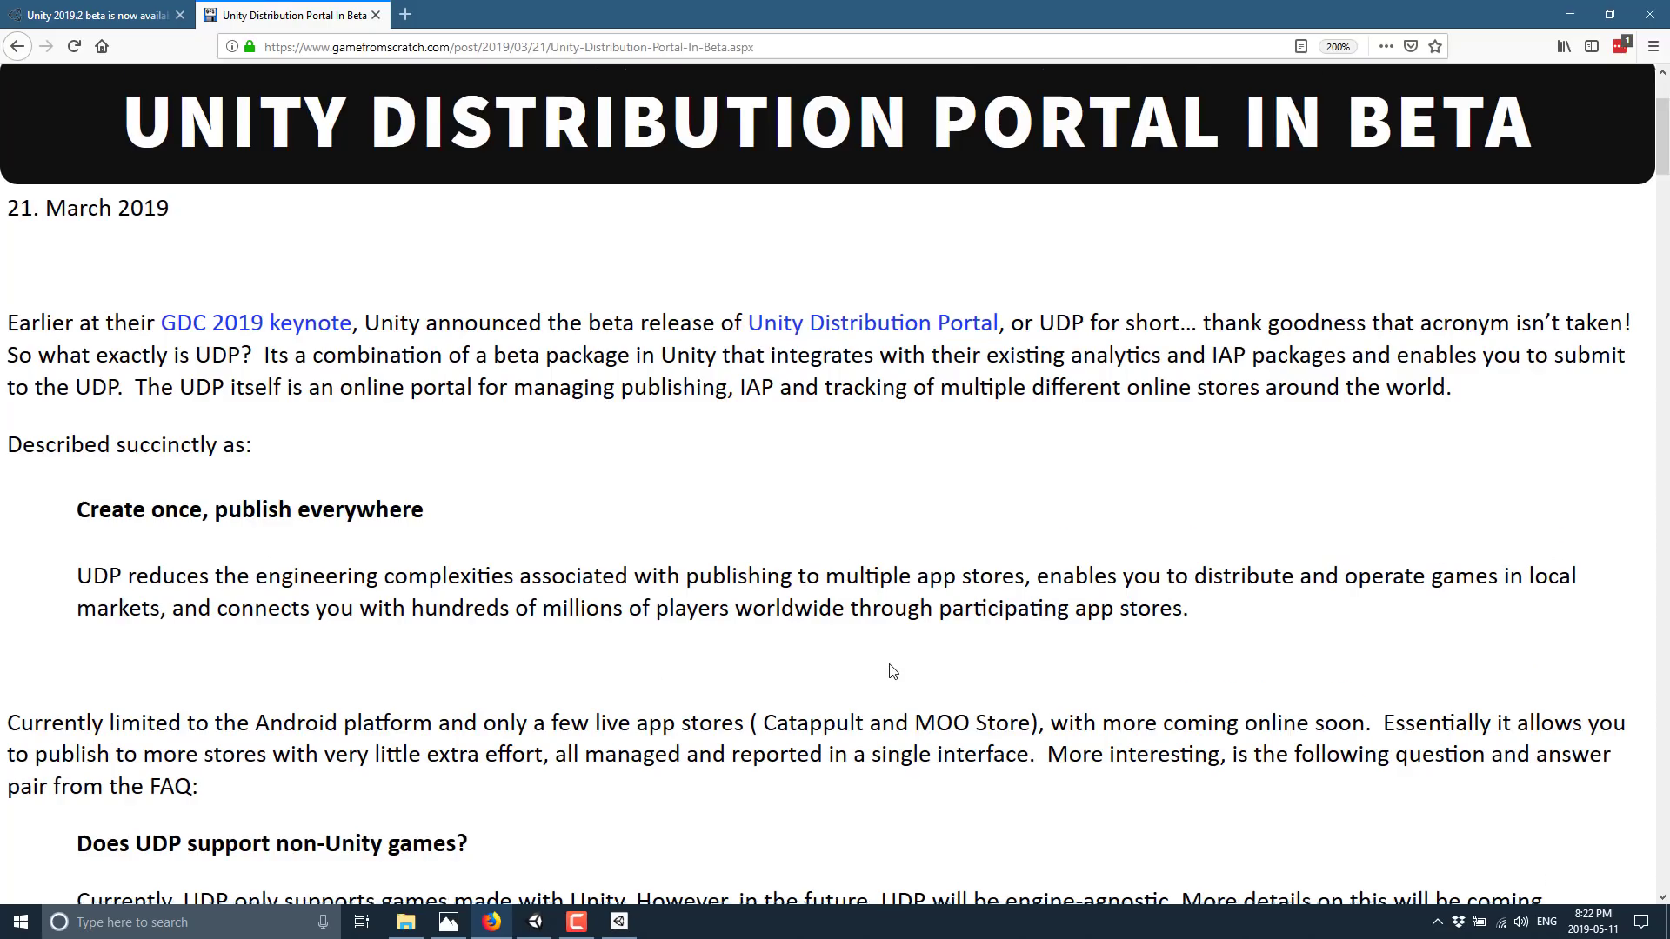
pyautogui.scroll(-15, 892, 671)
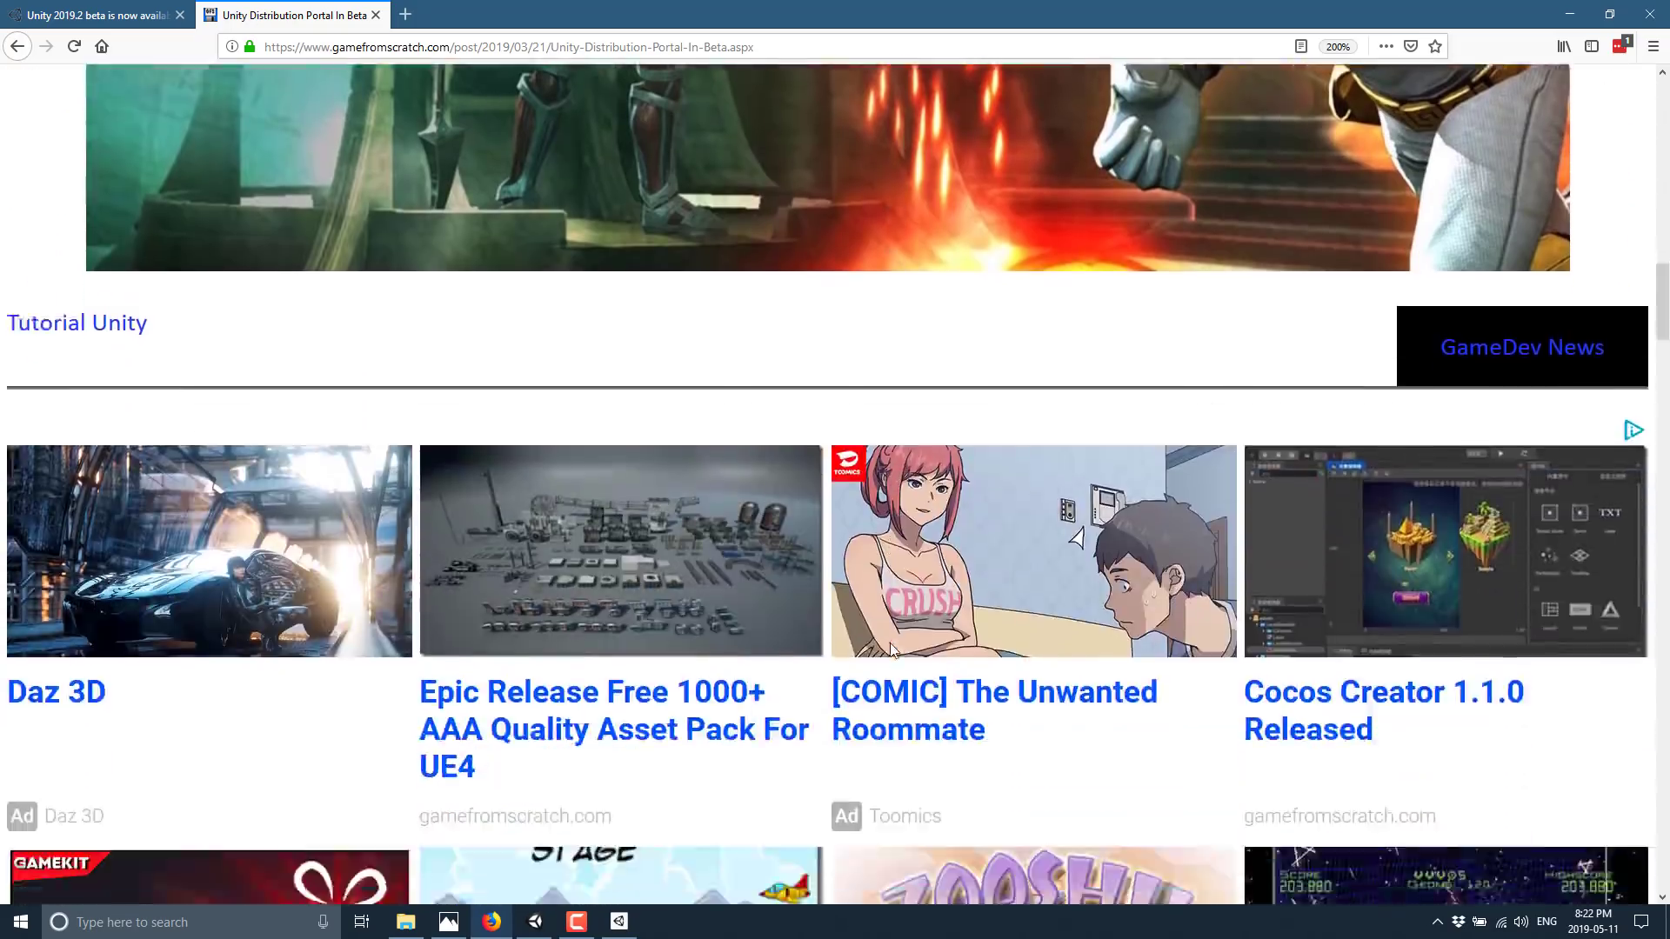
pyautogui.scroll(6, 890, 644)
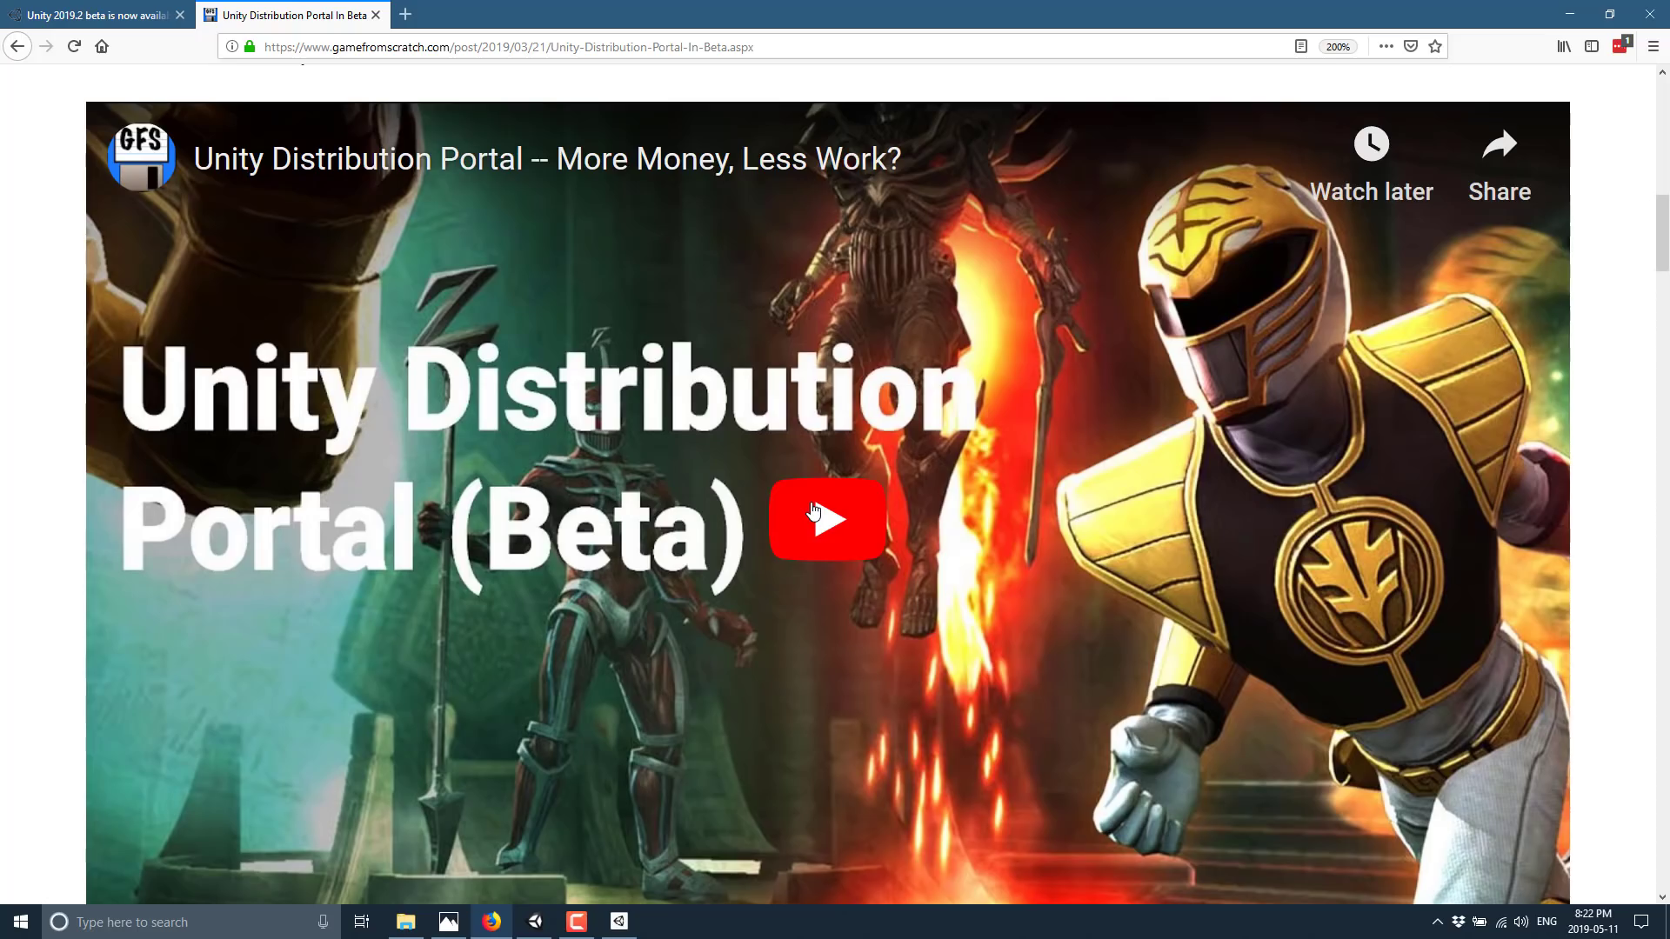
pyautogui.click(96, 15)
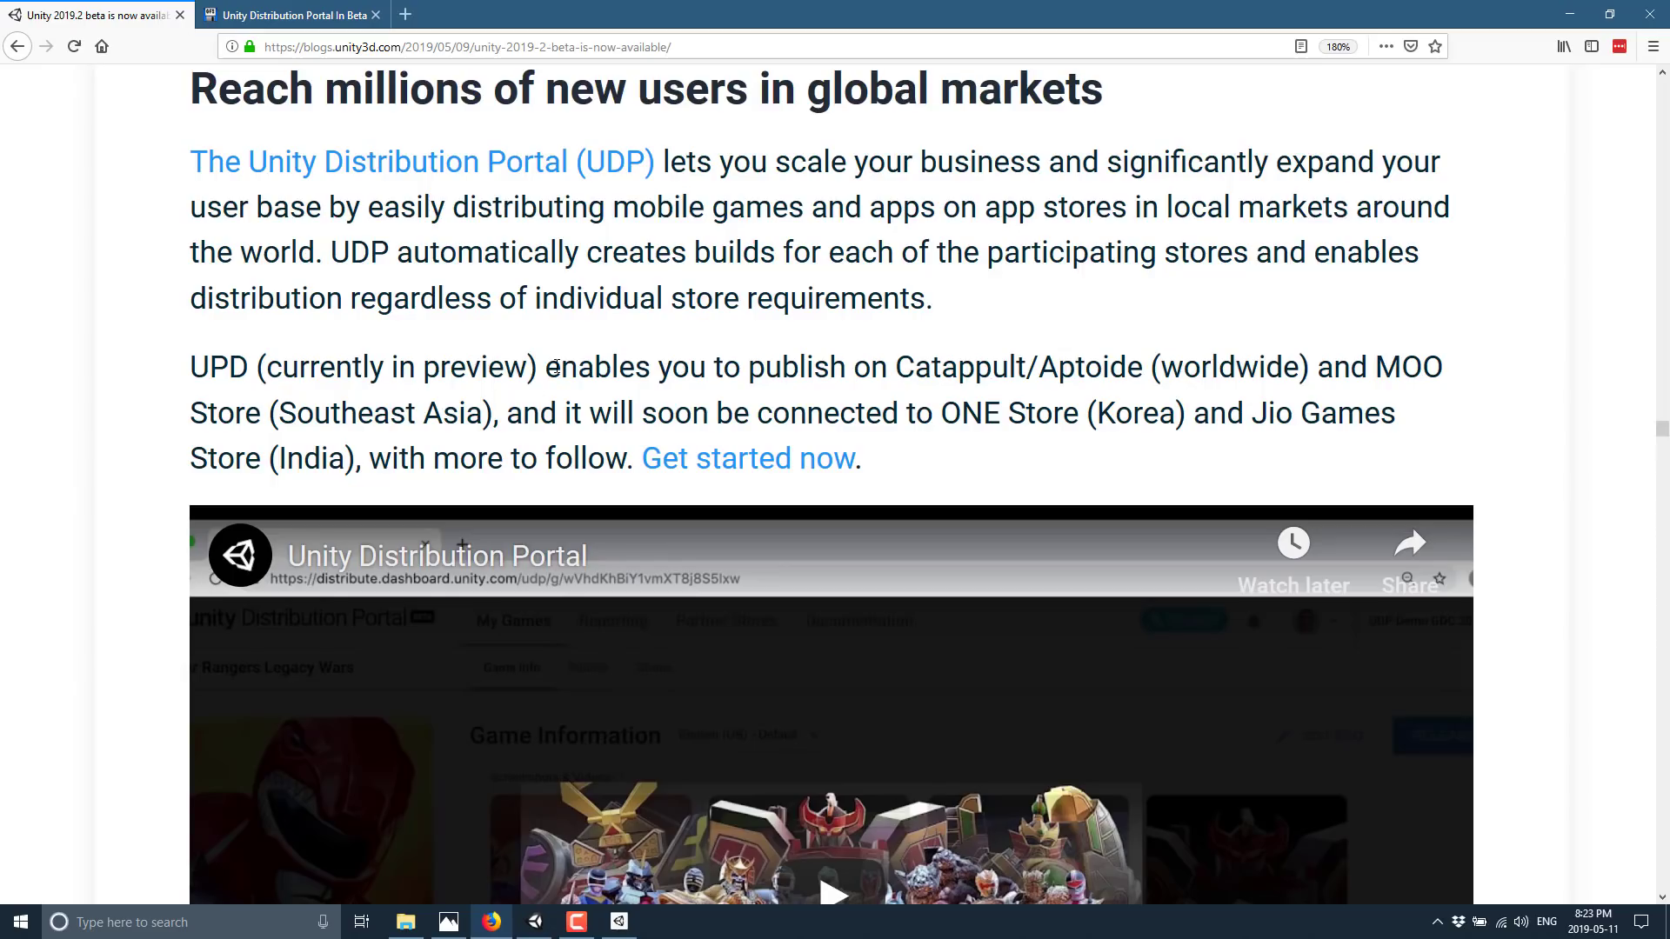
# Highlight the list of new AR Foundation features, then clear the selection
pyautogui.scroll(2, 583, 269)
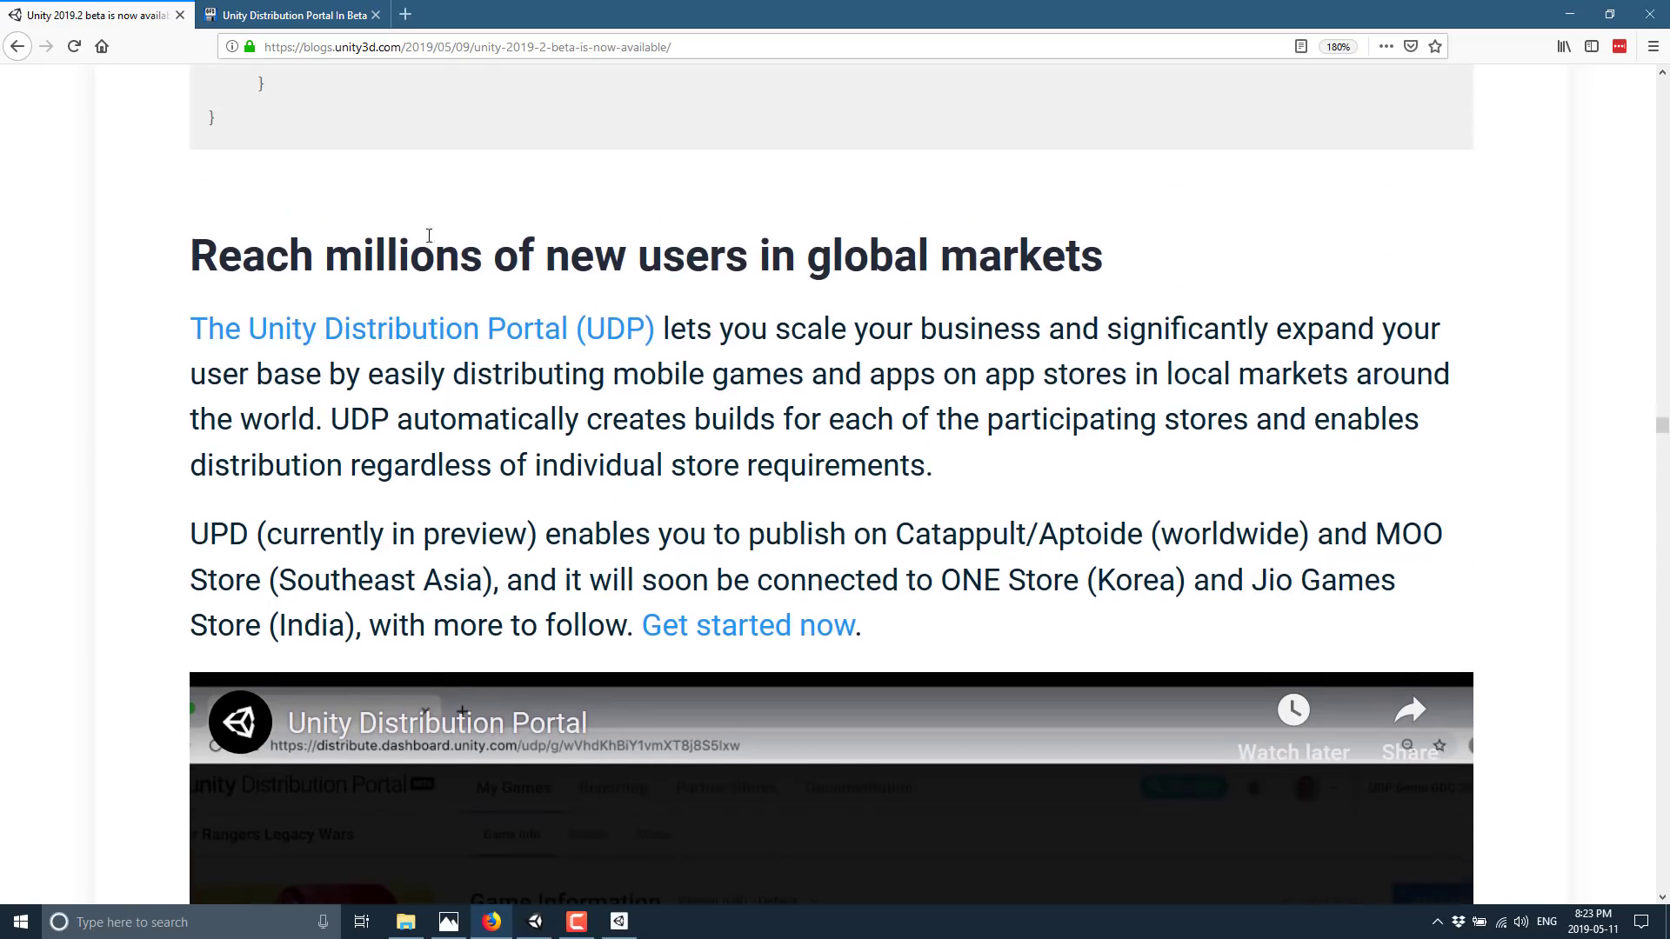
pyautogui.scroll(-10, 640, 313)
pyautogui.scroll(-3, 641, 313)
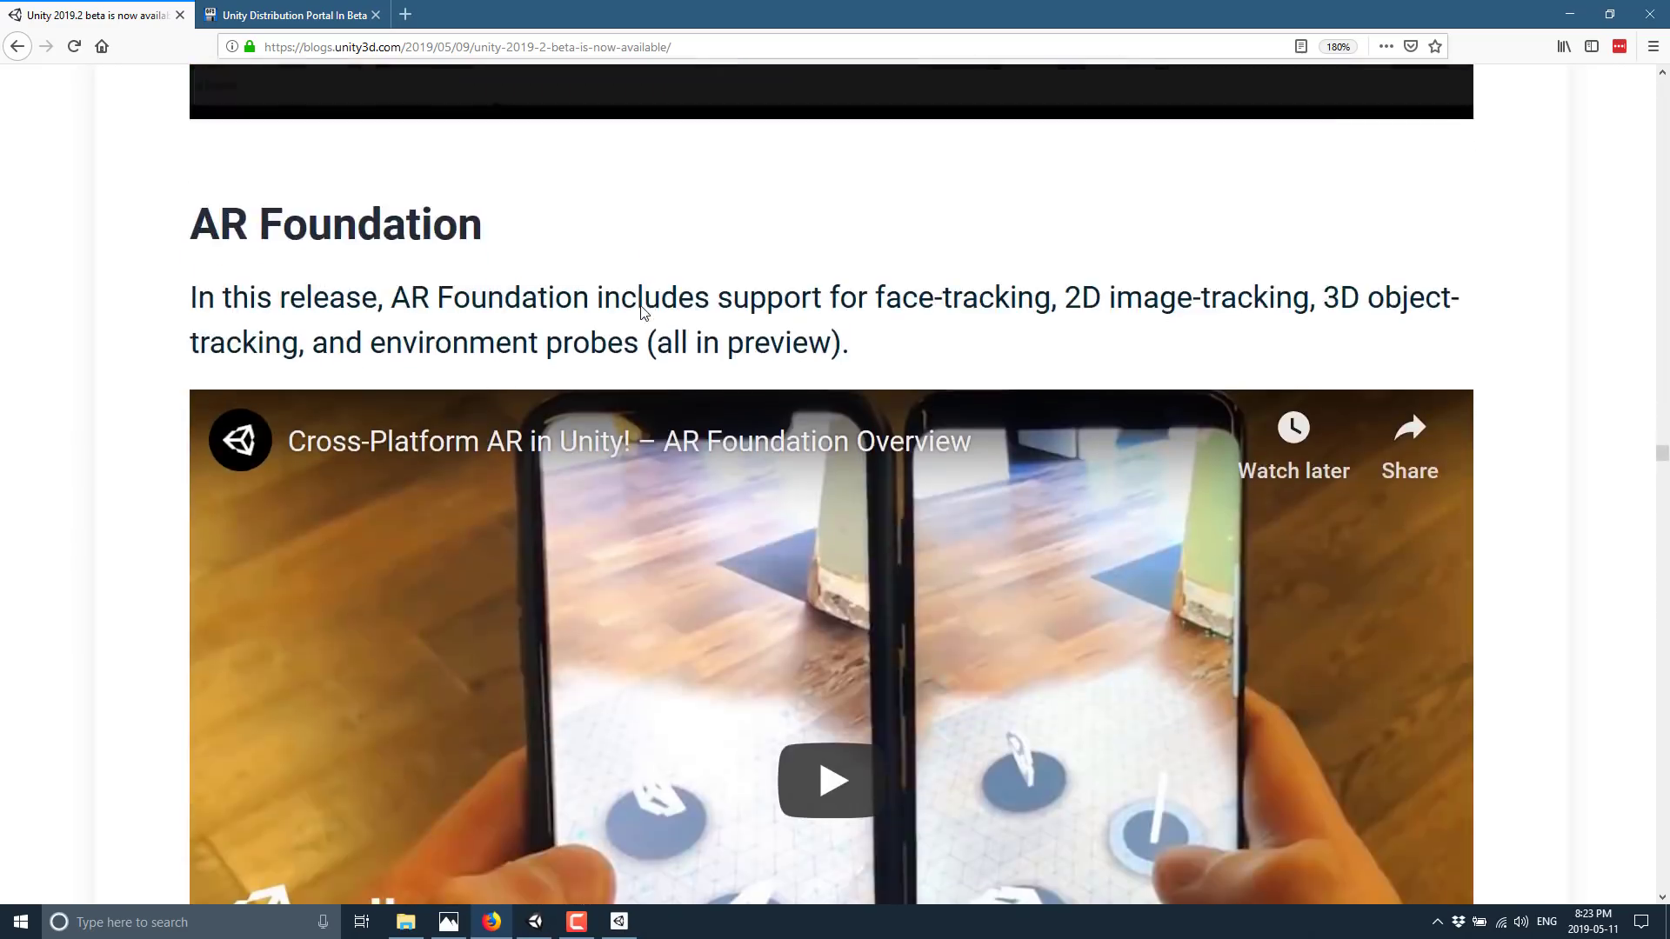
pyautogui.scroll(-2, 642, 306)
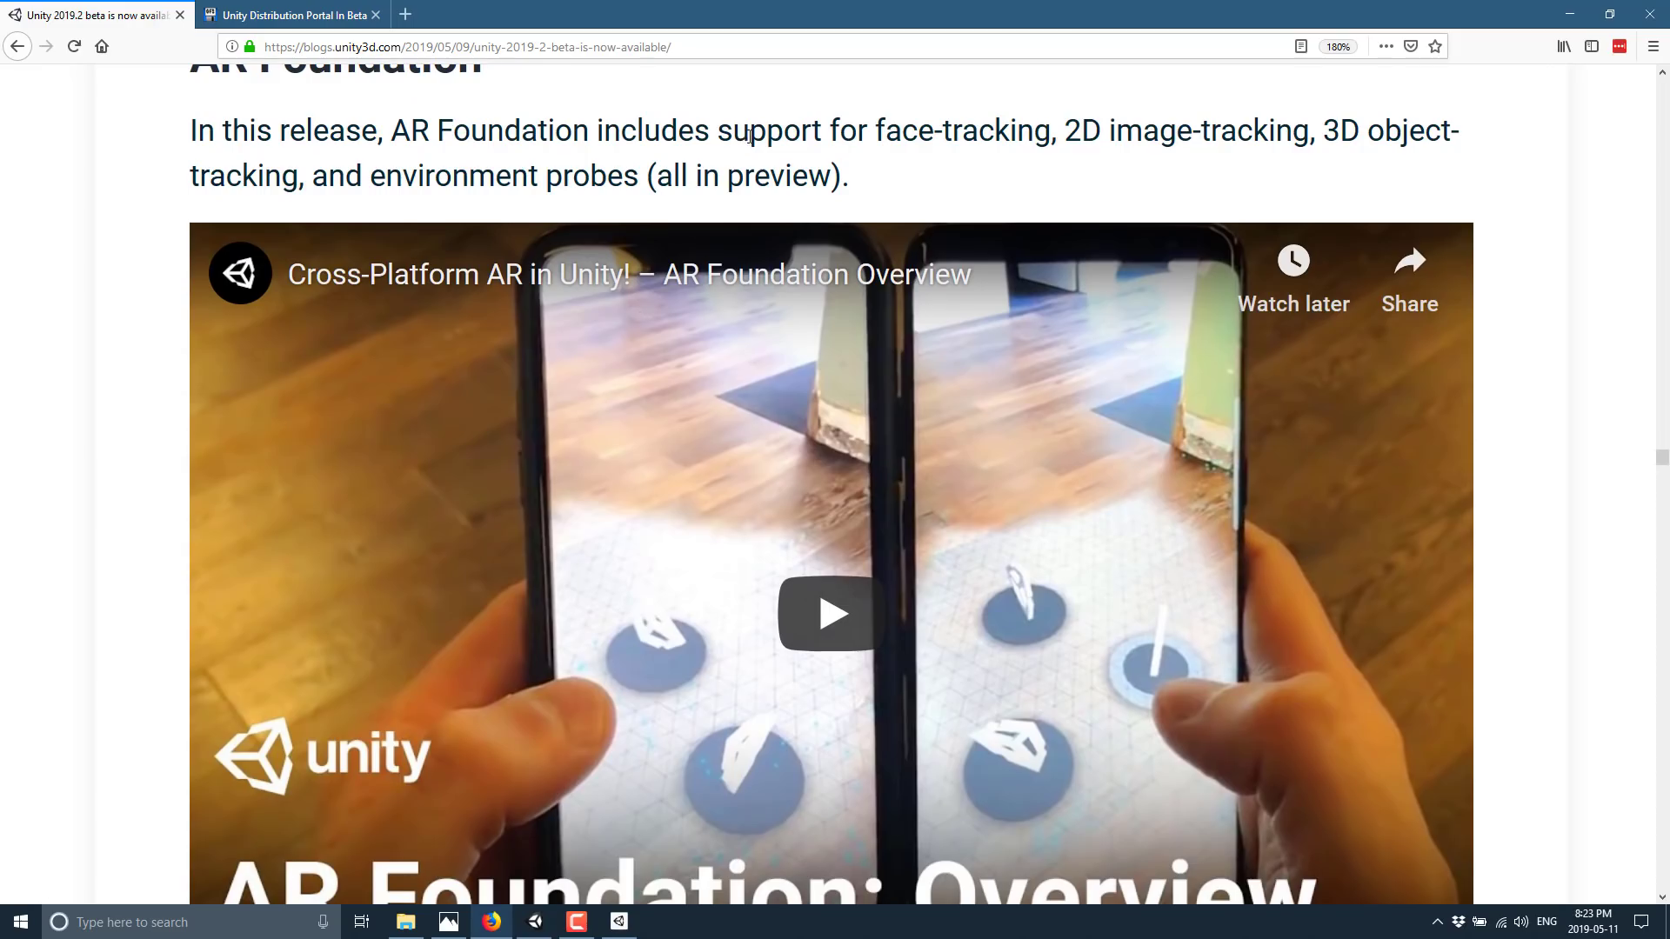
pyautogui.moveTo(739, 132); pyautogui.dragTo(908, 193)
pyautogui.click(908, 193)
# Scroll past HDRP for VR to the Editor features via Package Manager section
pyautogui.scroll(-10, 904, 185)
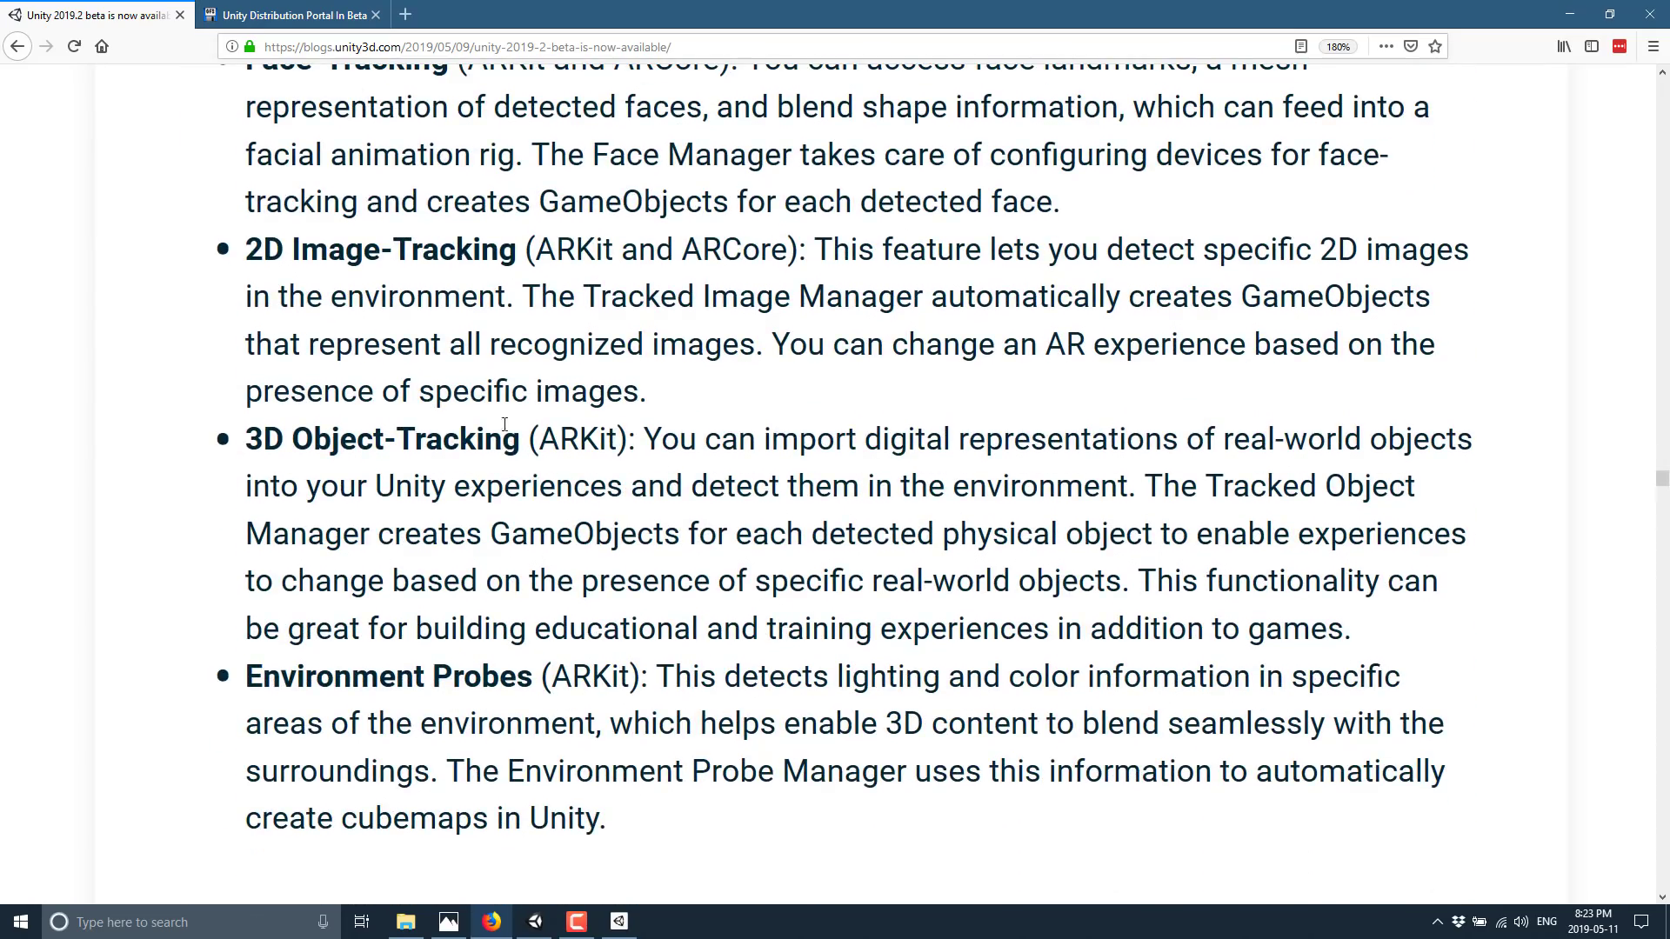
pyautogui.scroll(2, 574, 591)
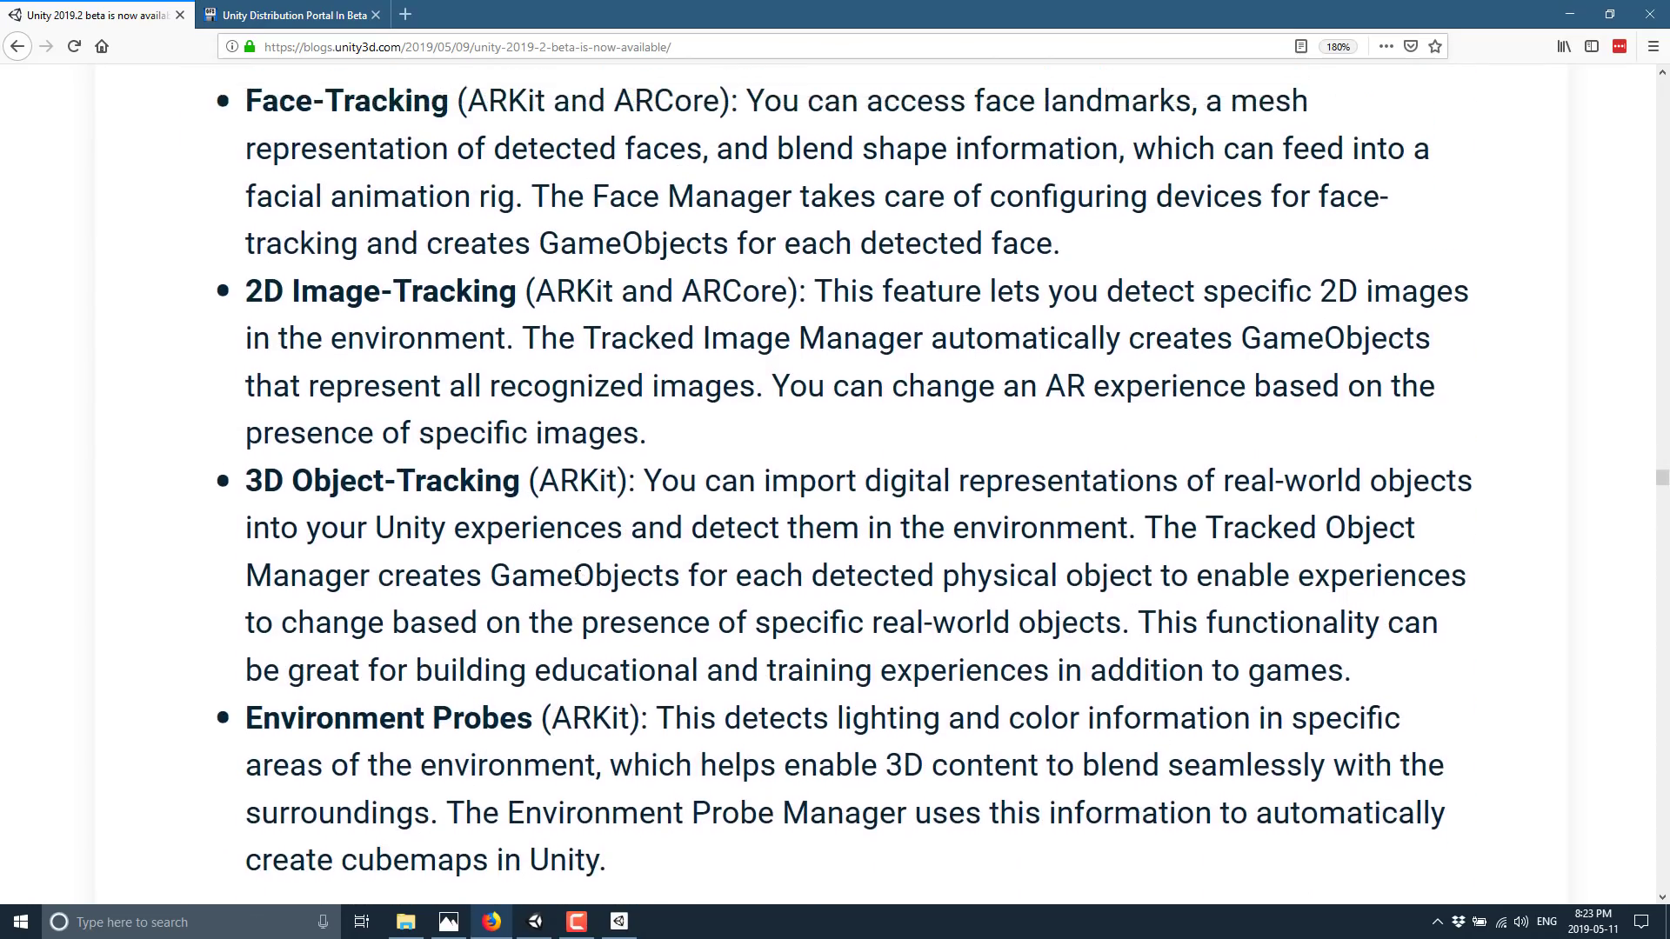
pyautogui.scroll(-10, 580, 574)
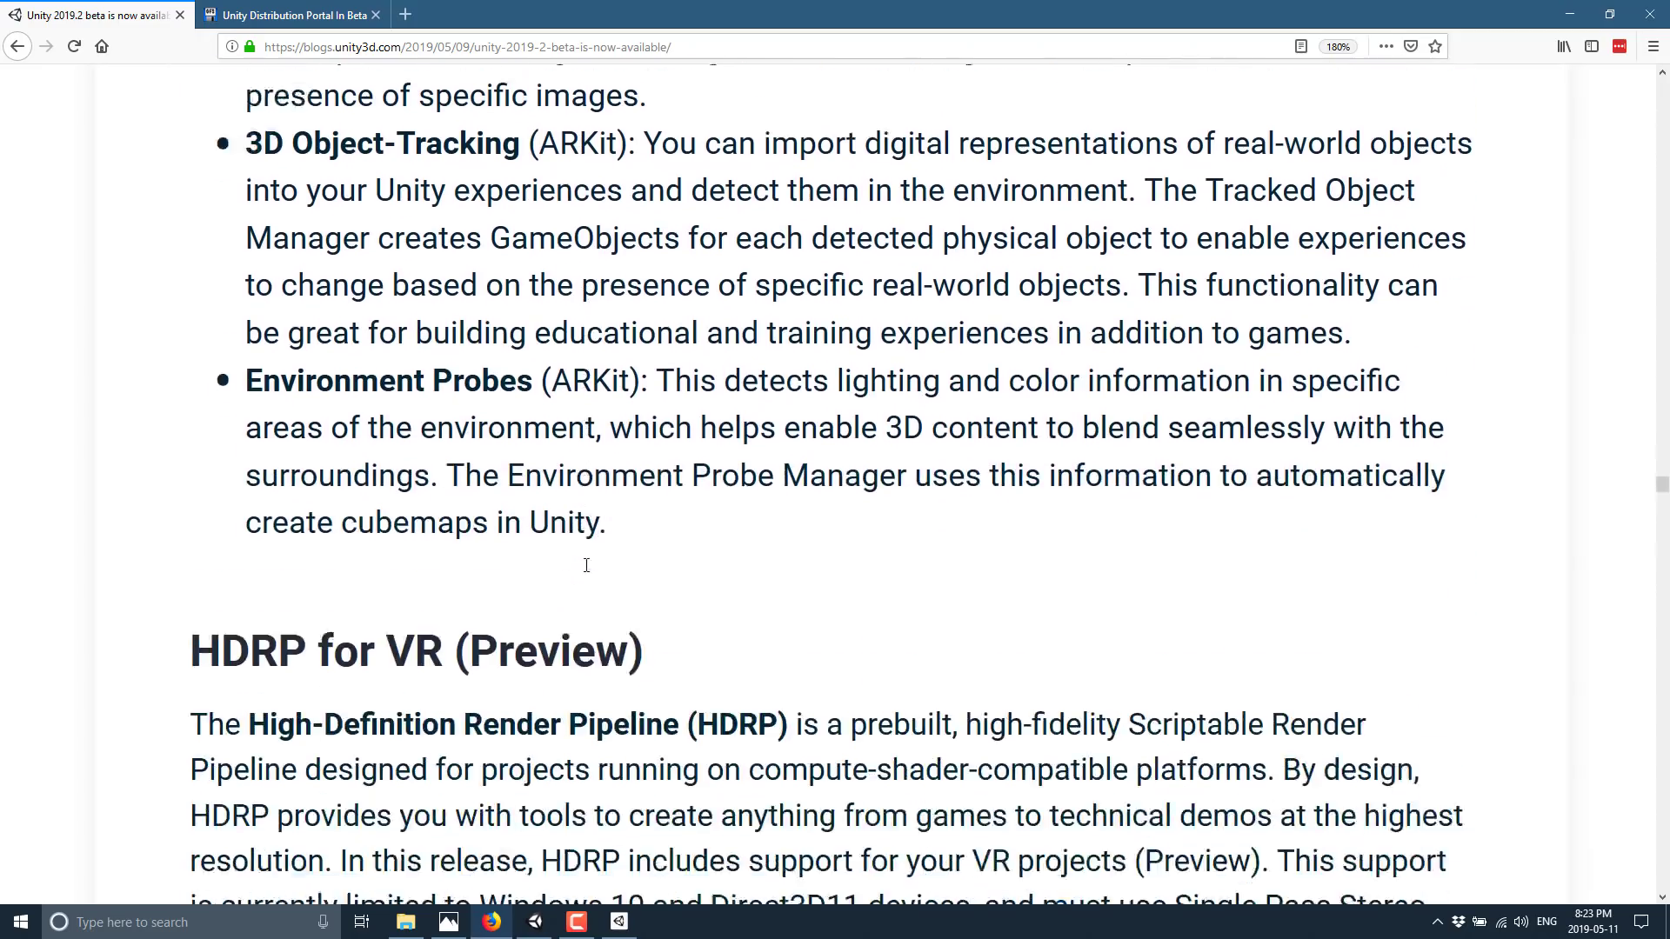
pyautogui.scroll(-2, 587, 566)
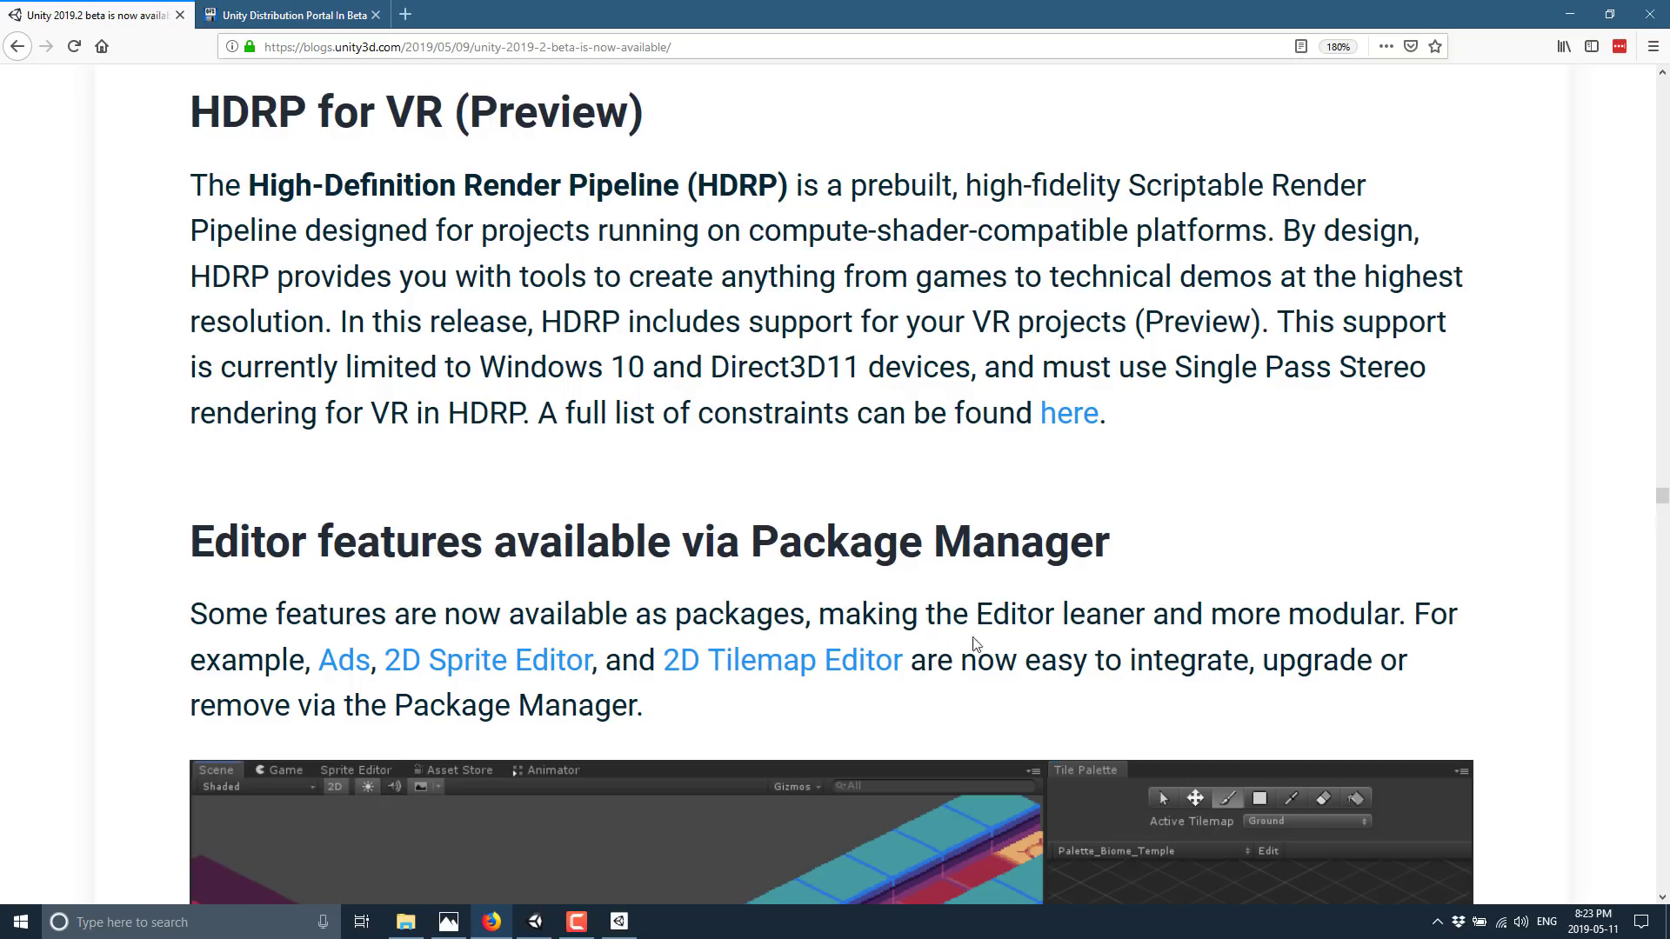
pyautogui.scroll(-4, 1205, 618)
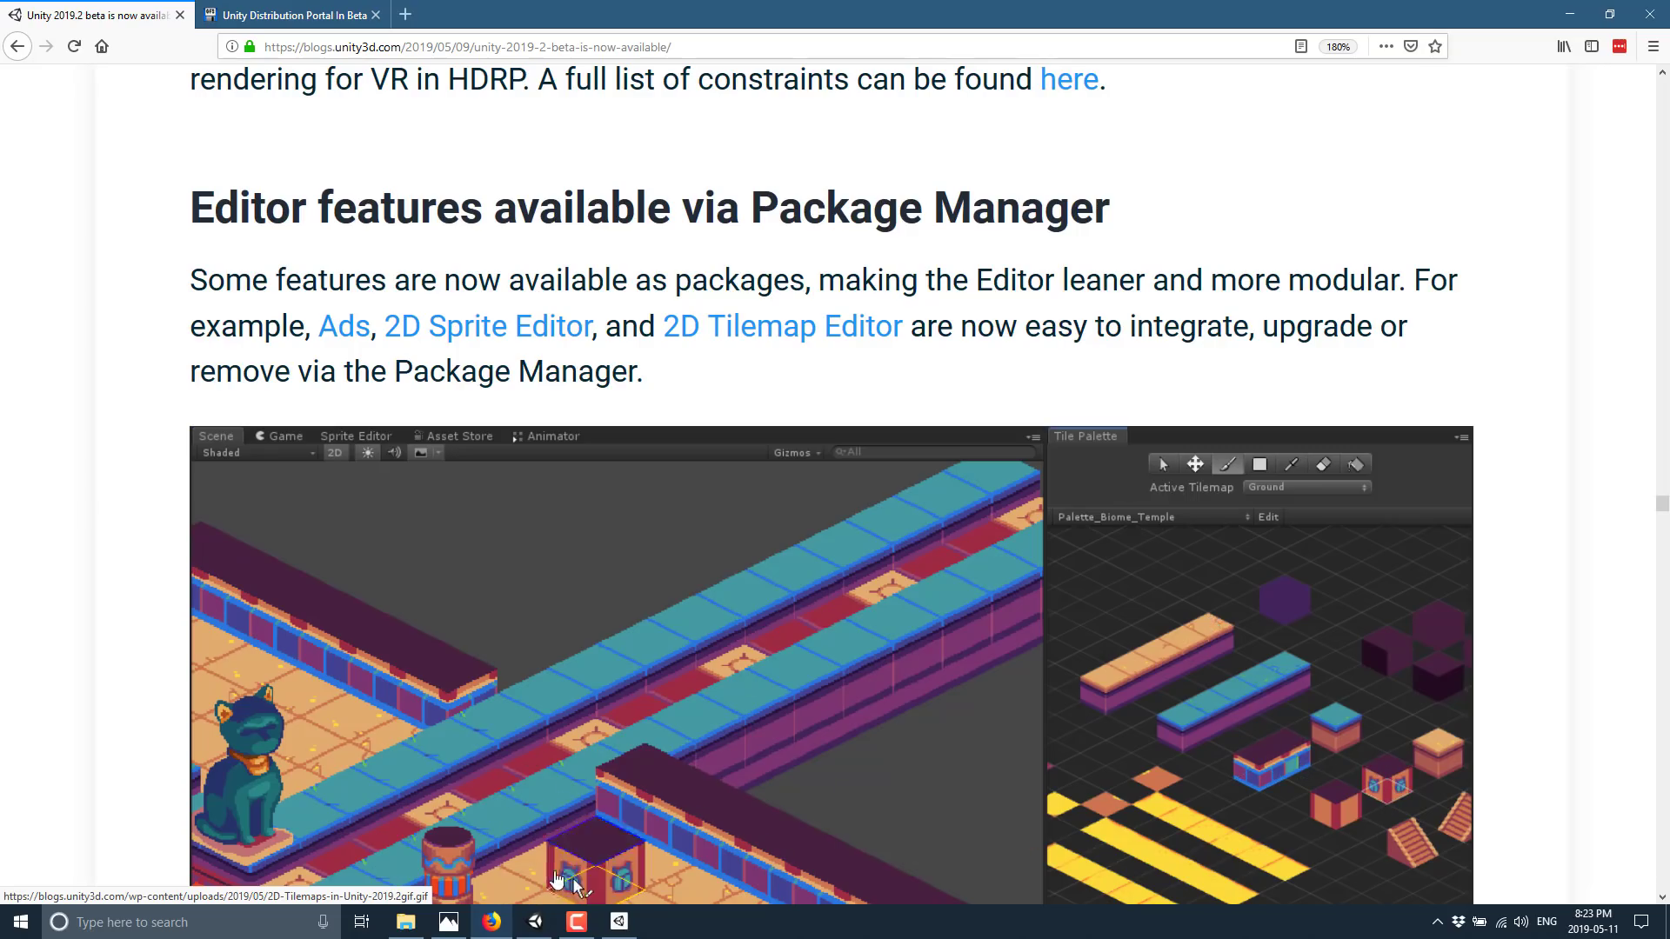
# In Unity, close the Polybrush window and browse the package list in Package Manager
pyautogui.click(534, 921)
pyautogui.click(272, 10)
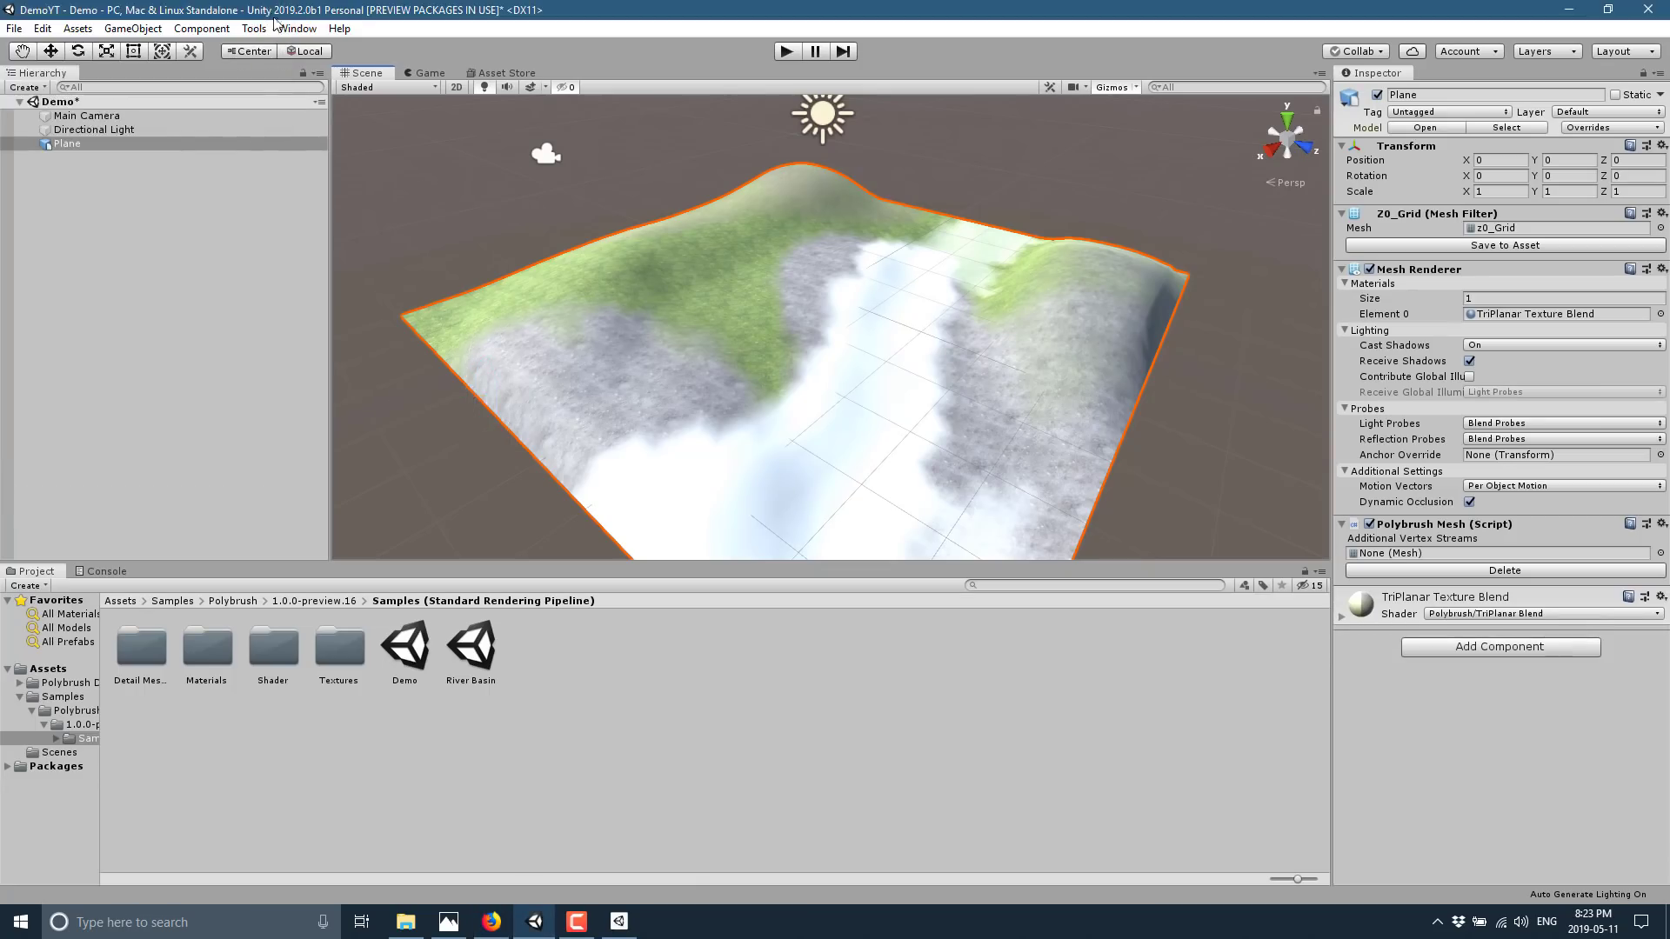
pyautogui.click(297, 28)
pyautogui.click(382, 140)
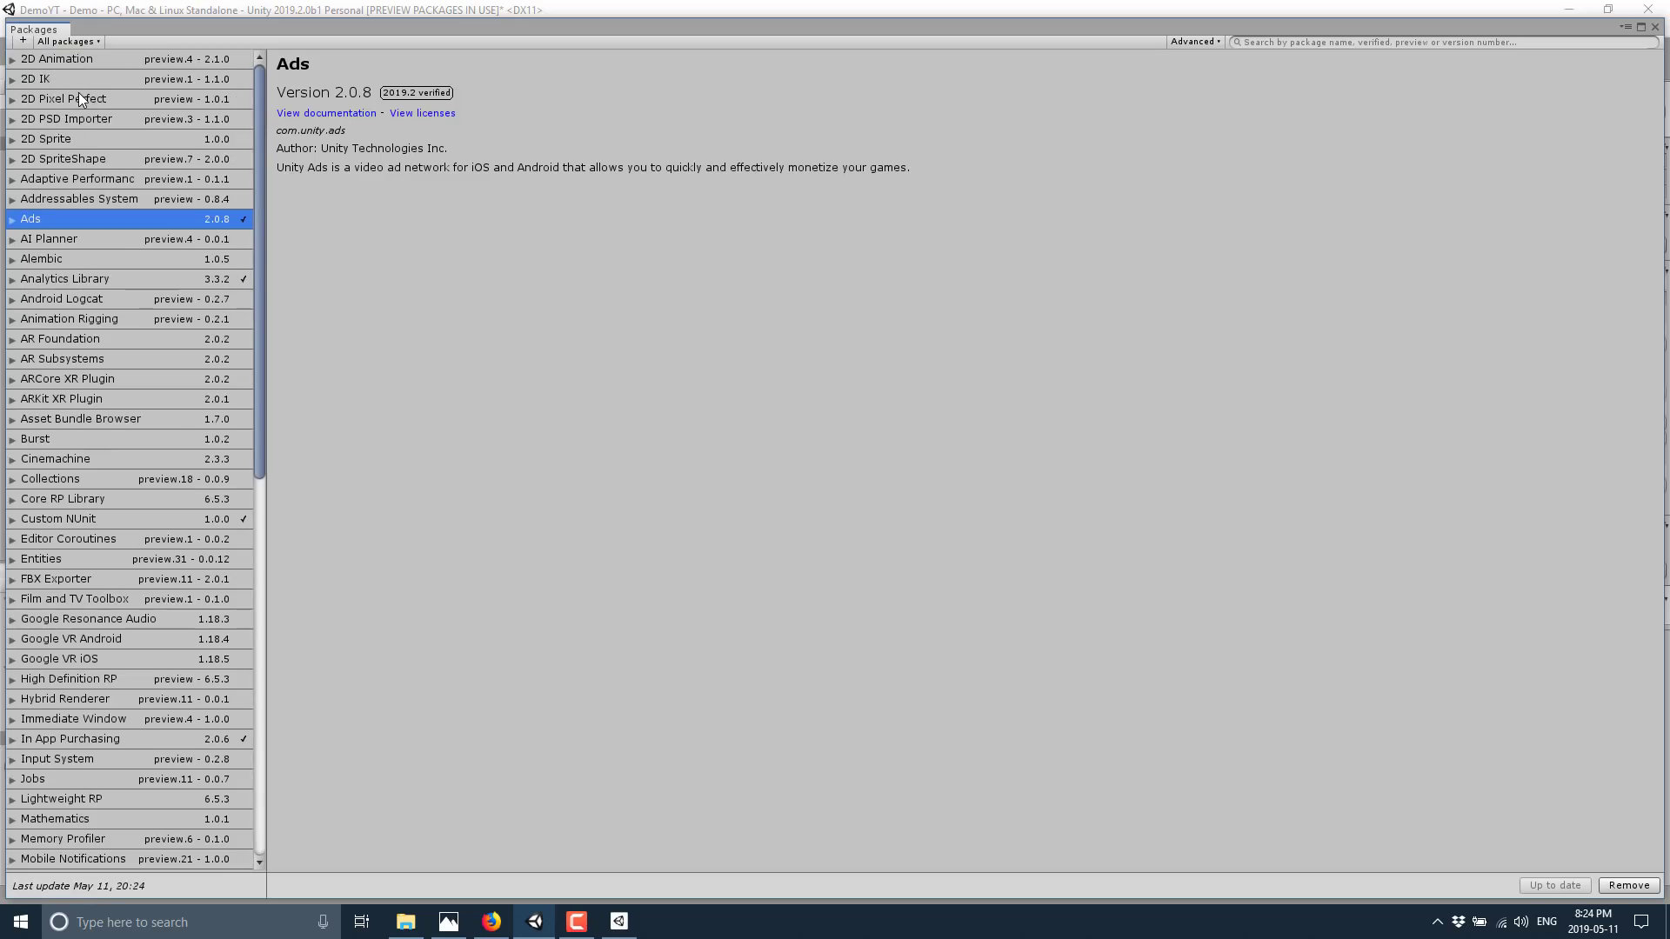
pyautogui.scroll(-5, 179, 514)
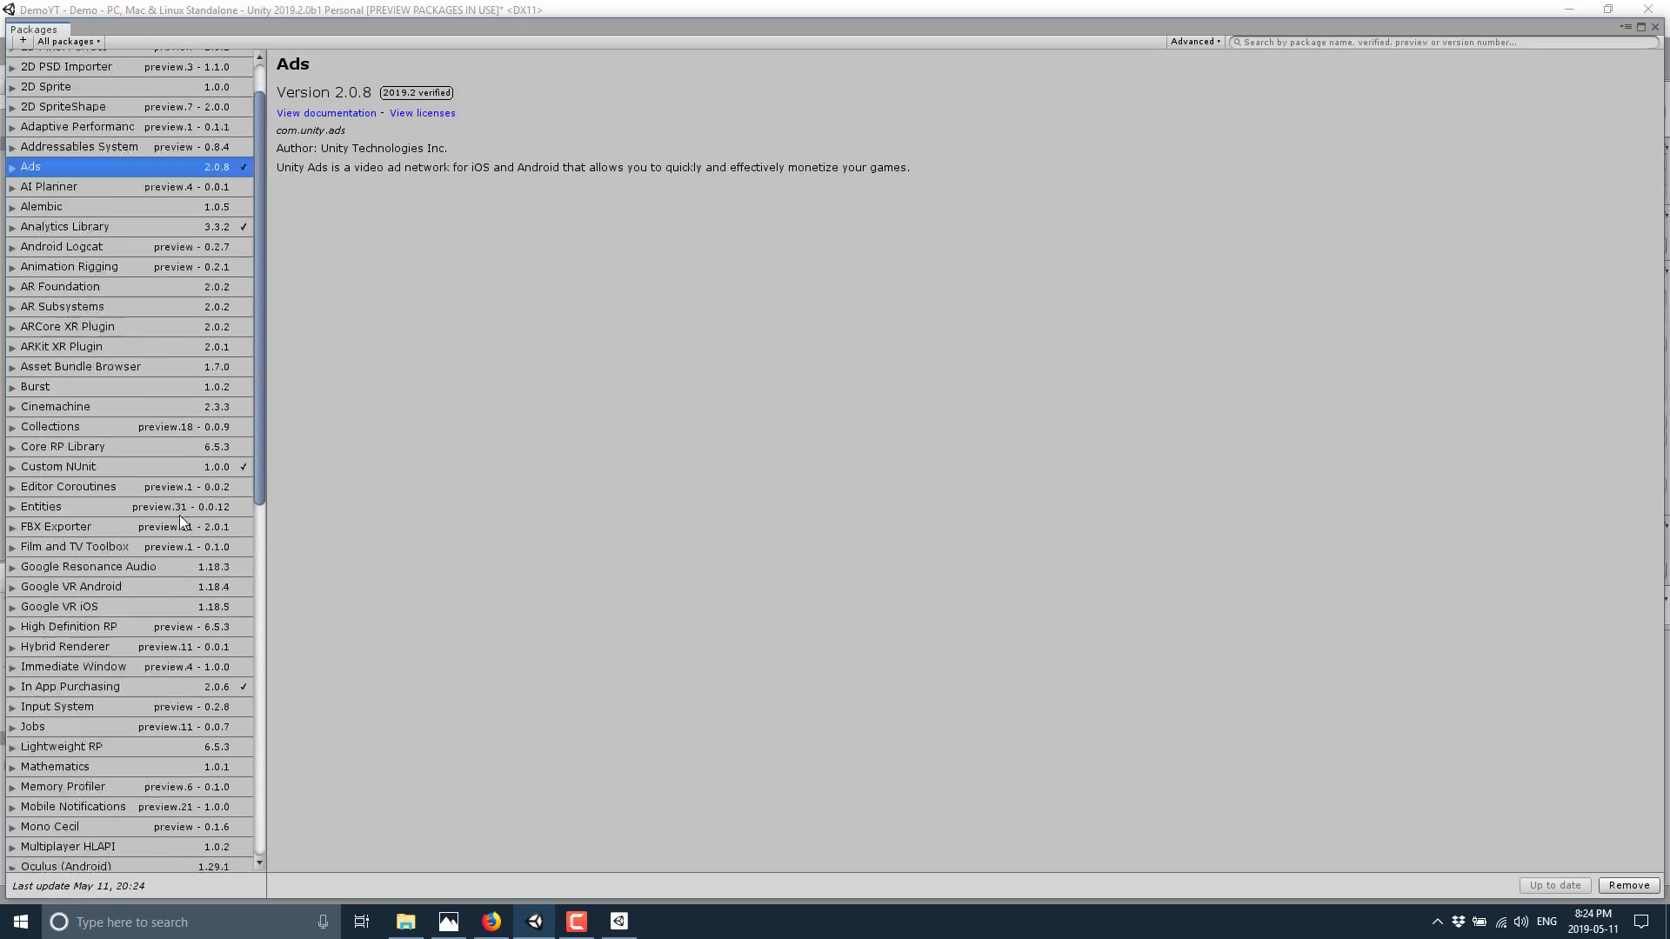
pyautogui.scroll(-5, 180, 516)
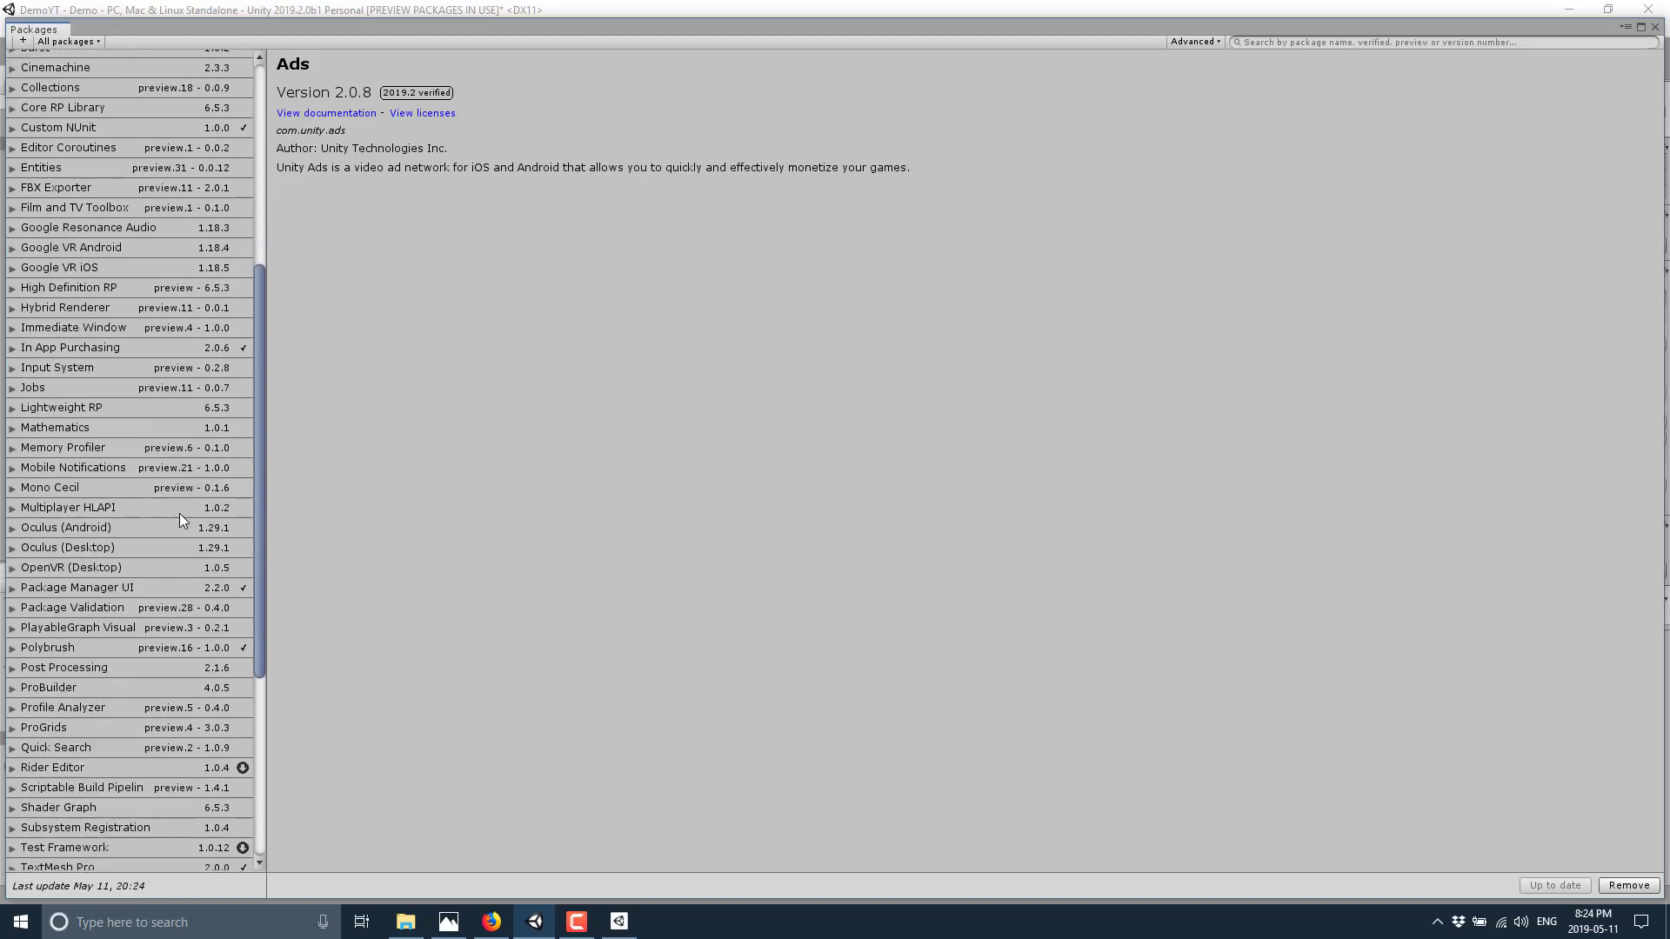
pyautogui.scroll(-1, 179, 513)
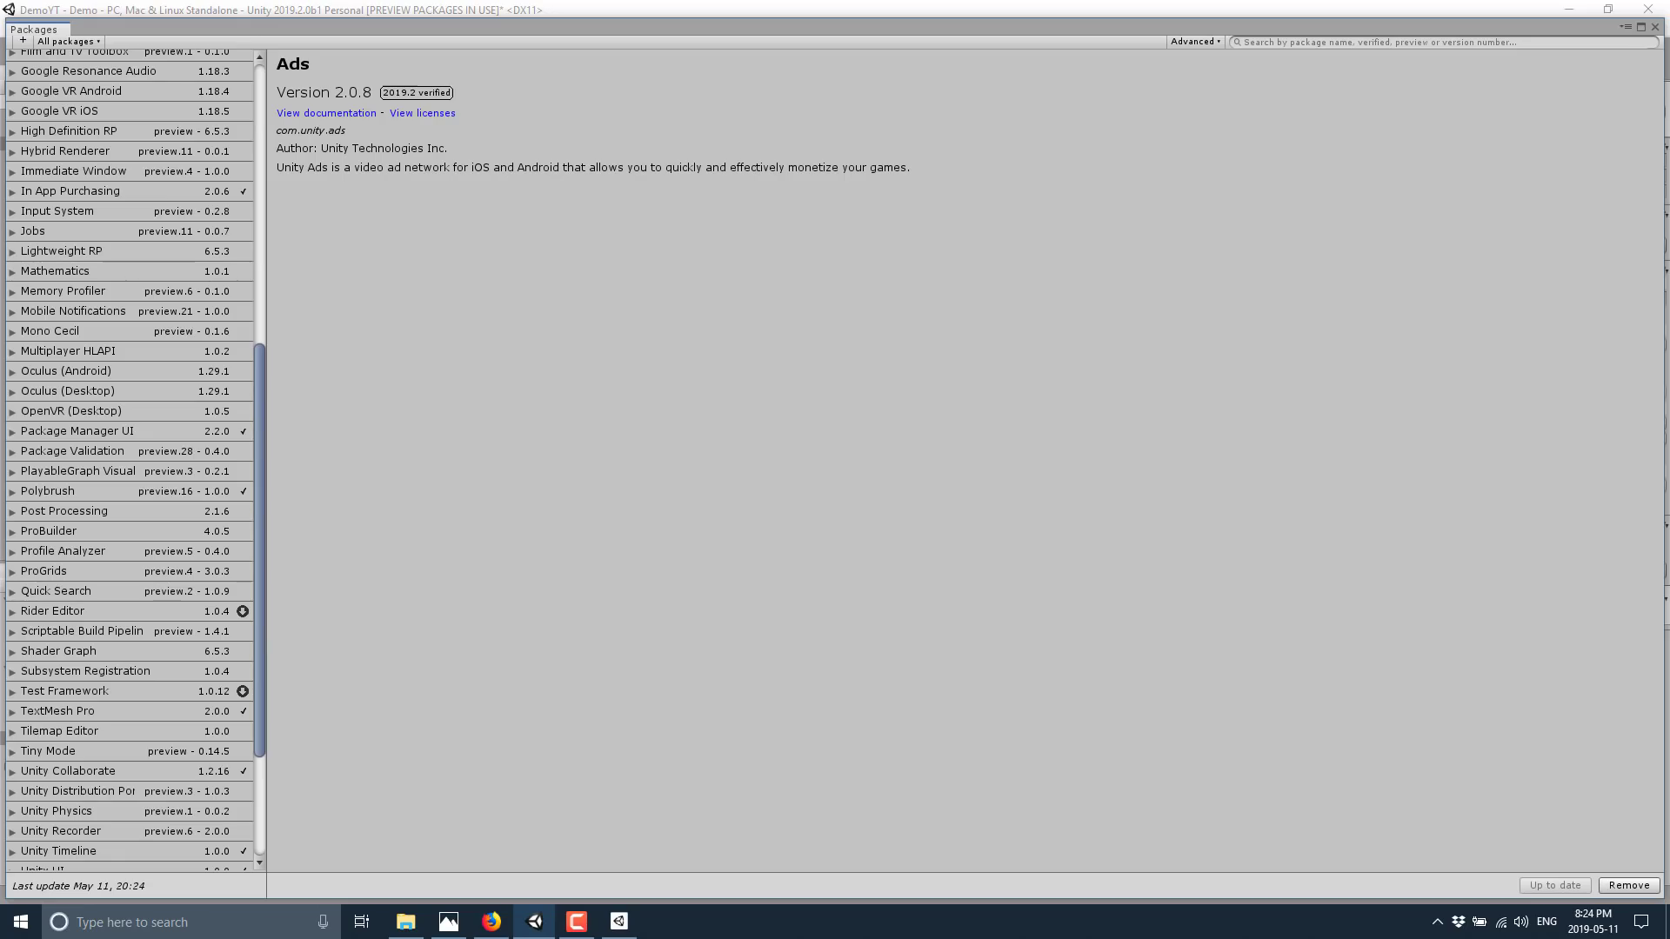
# Return to the beta blog post and scroll to its Report bugs section
pyautogui.click(492, 921)
pyautogui.scroll(-4, 861, 601)
pyautogui.scroll(-5, 861, 602)
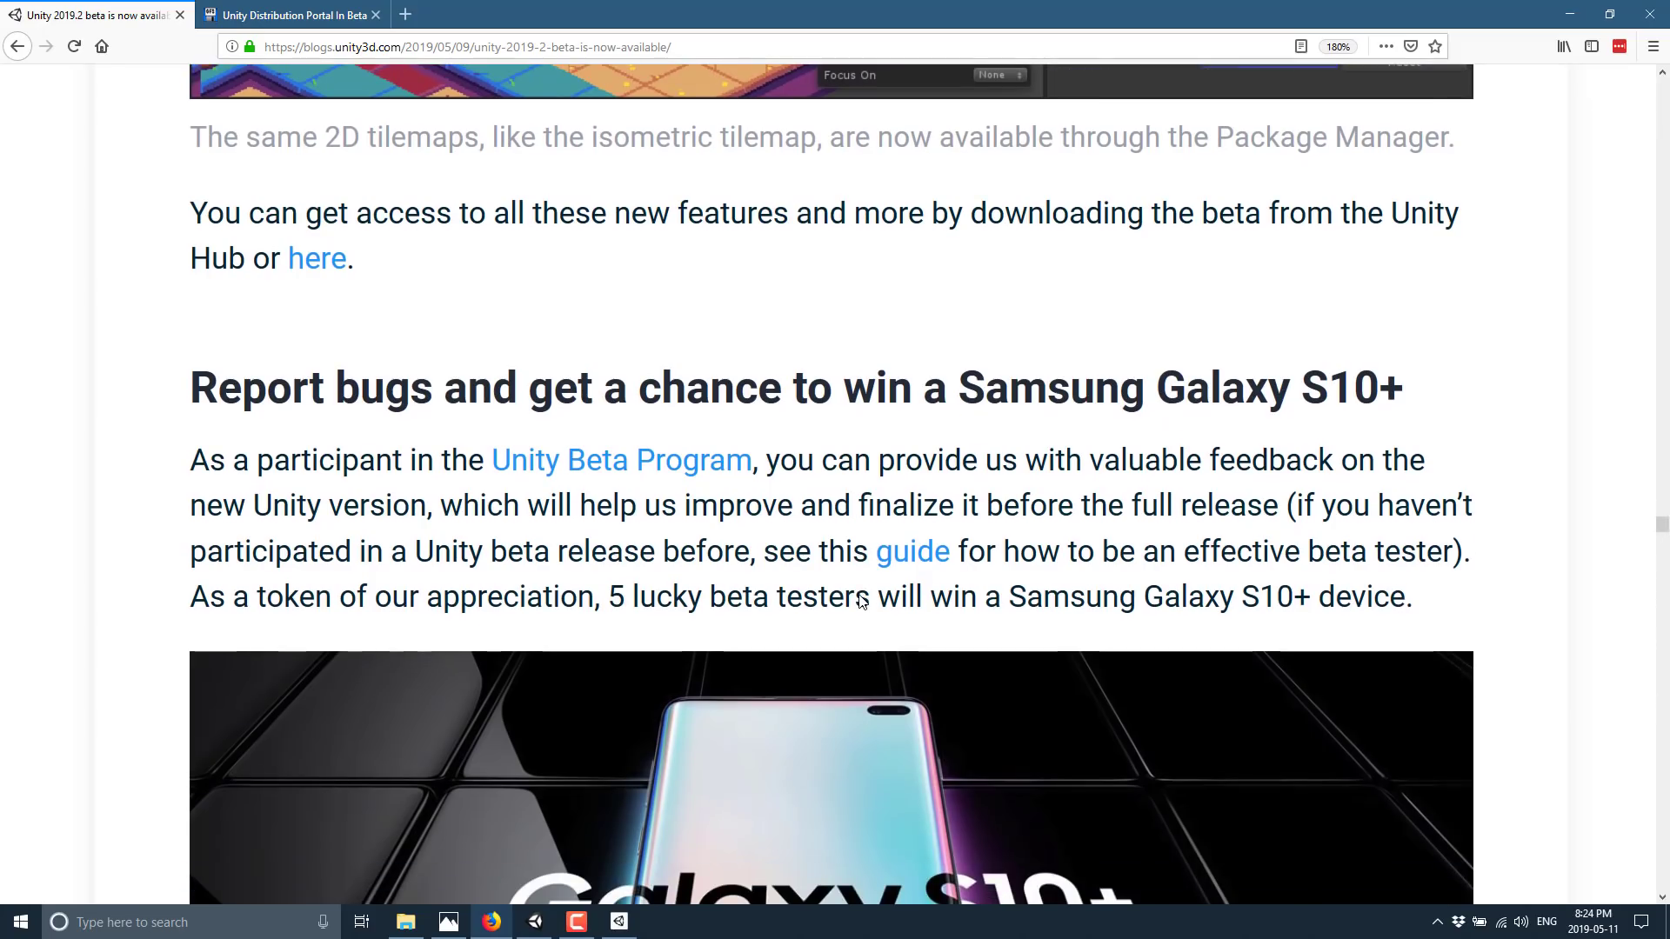
# Scroll through the Report bugs contest section and its Bug Reporter screenshot
pyautogui.scroll(-12, 861, 602)
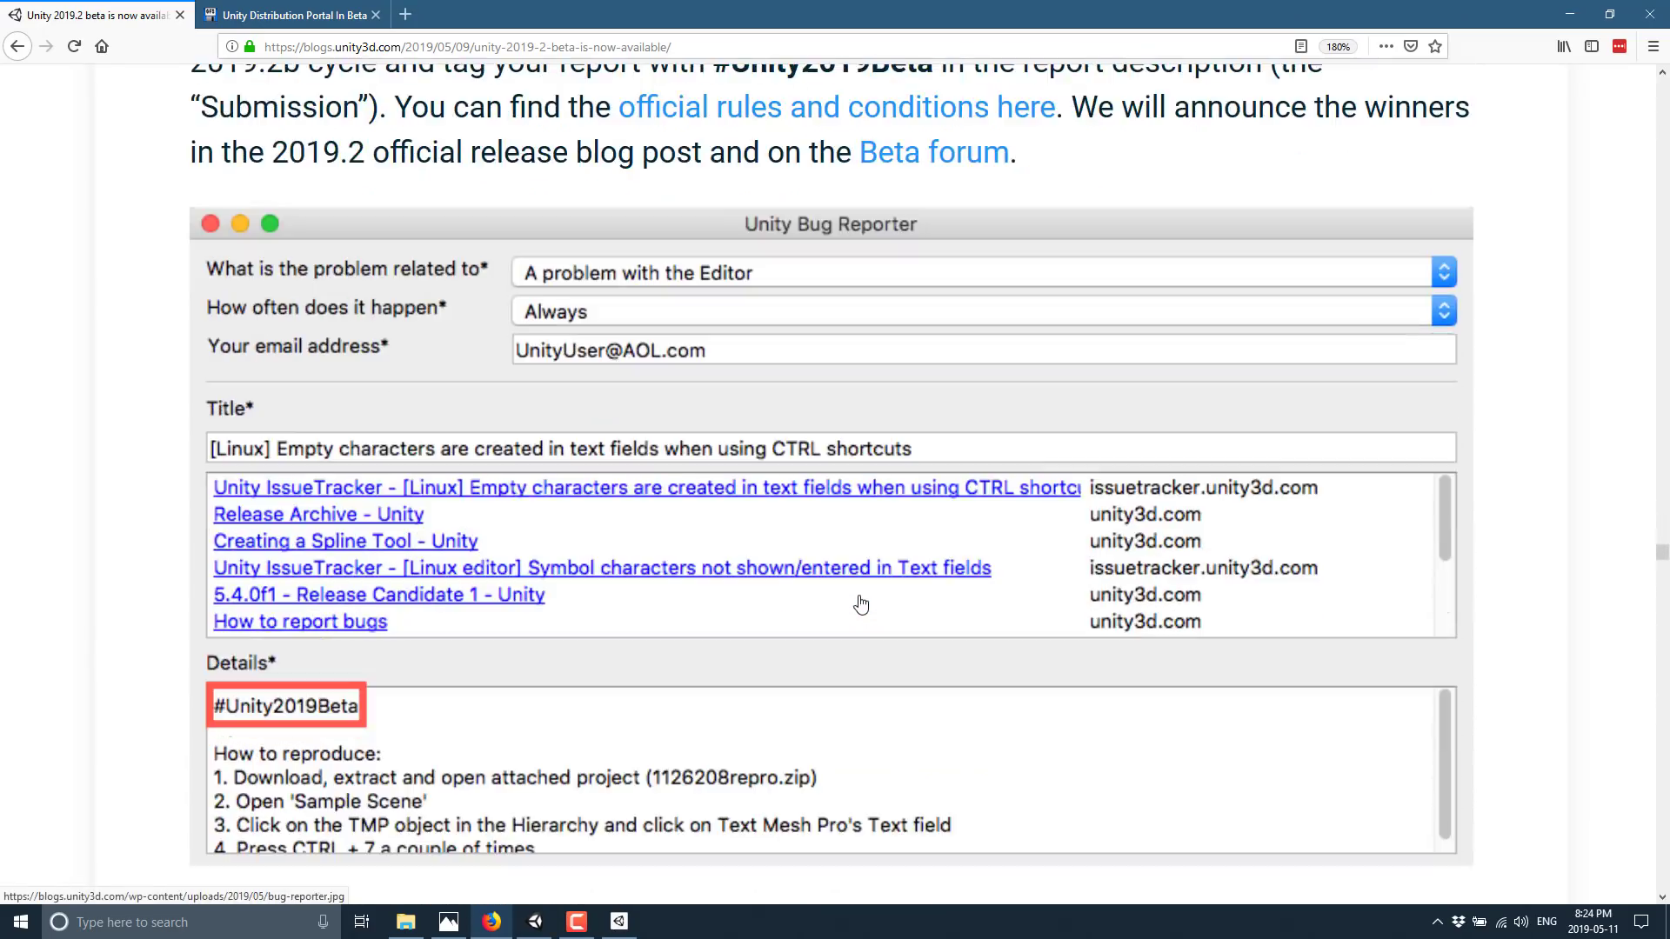
pyautogui.scroll(-14, 861, 602)
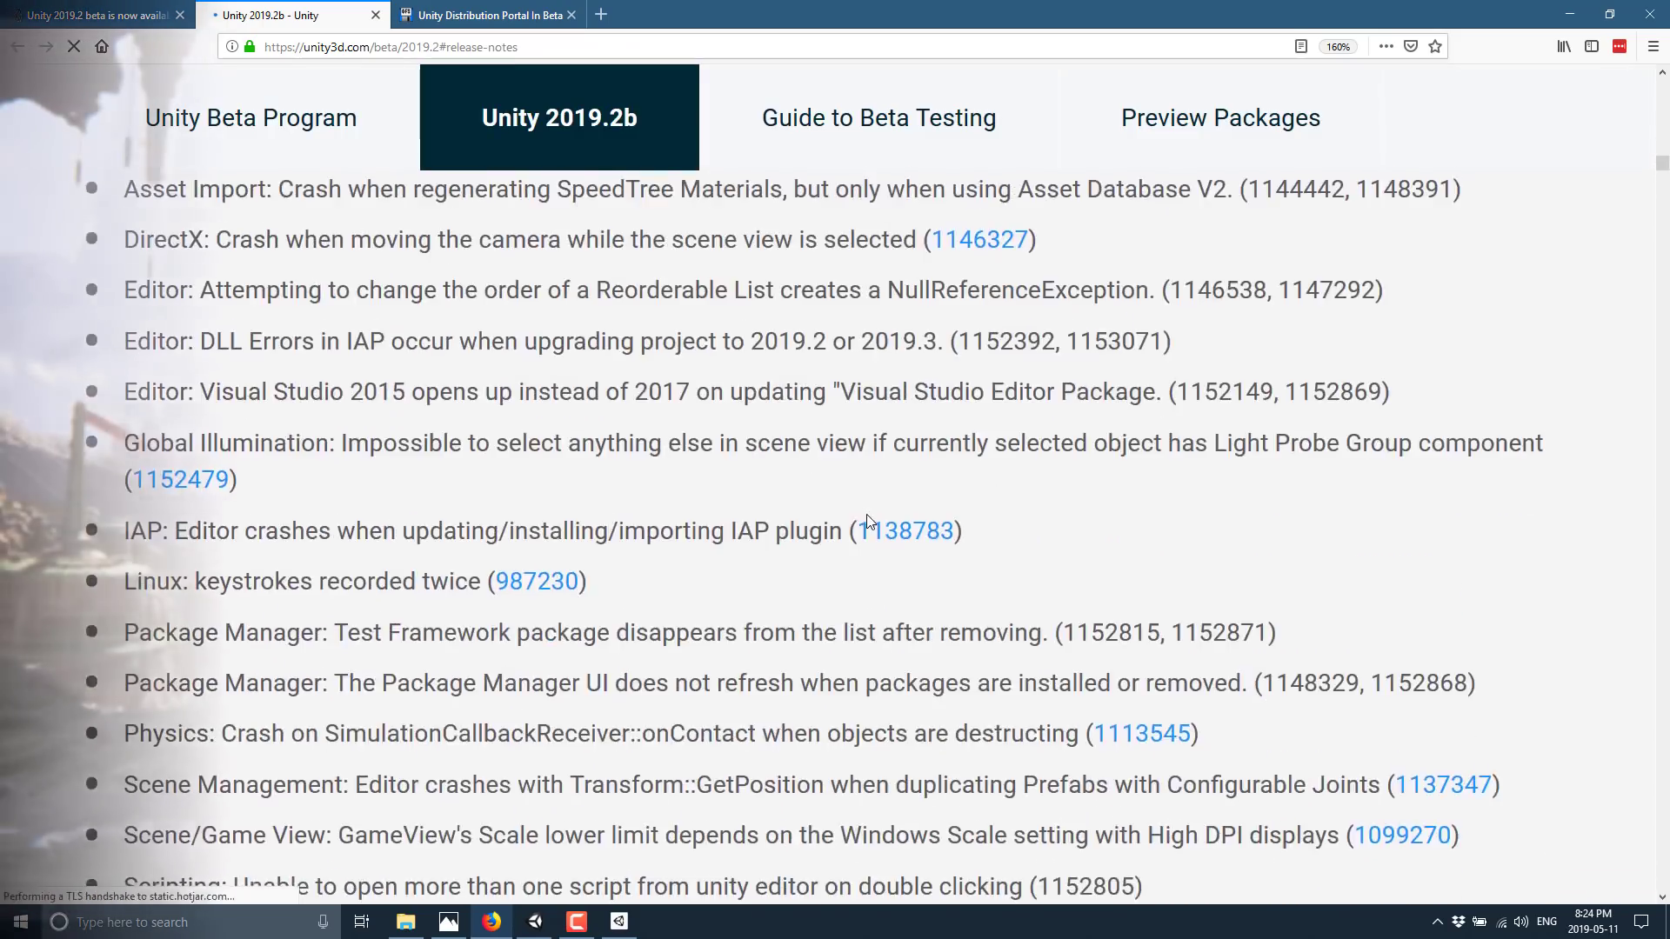
pyautogui.scroll(-3, 867, 515)
pyautogui.scroll(20, 868, 515)
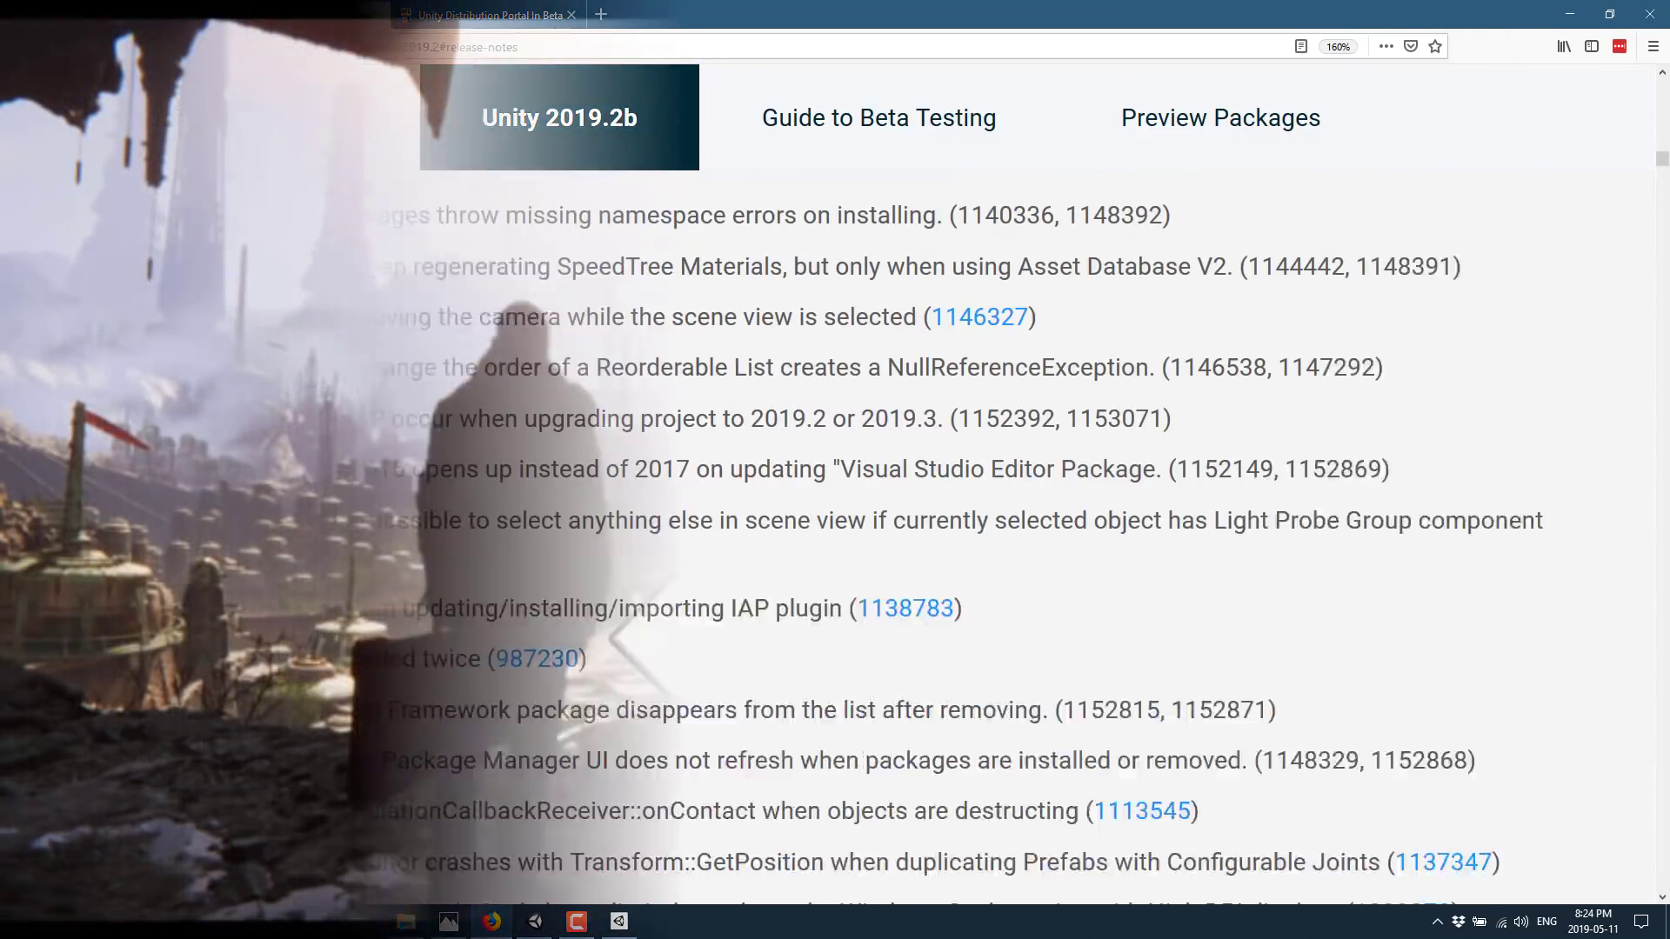